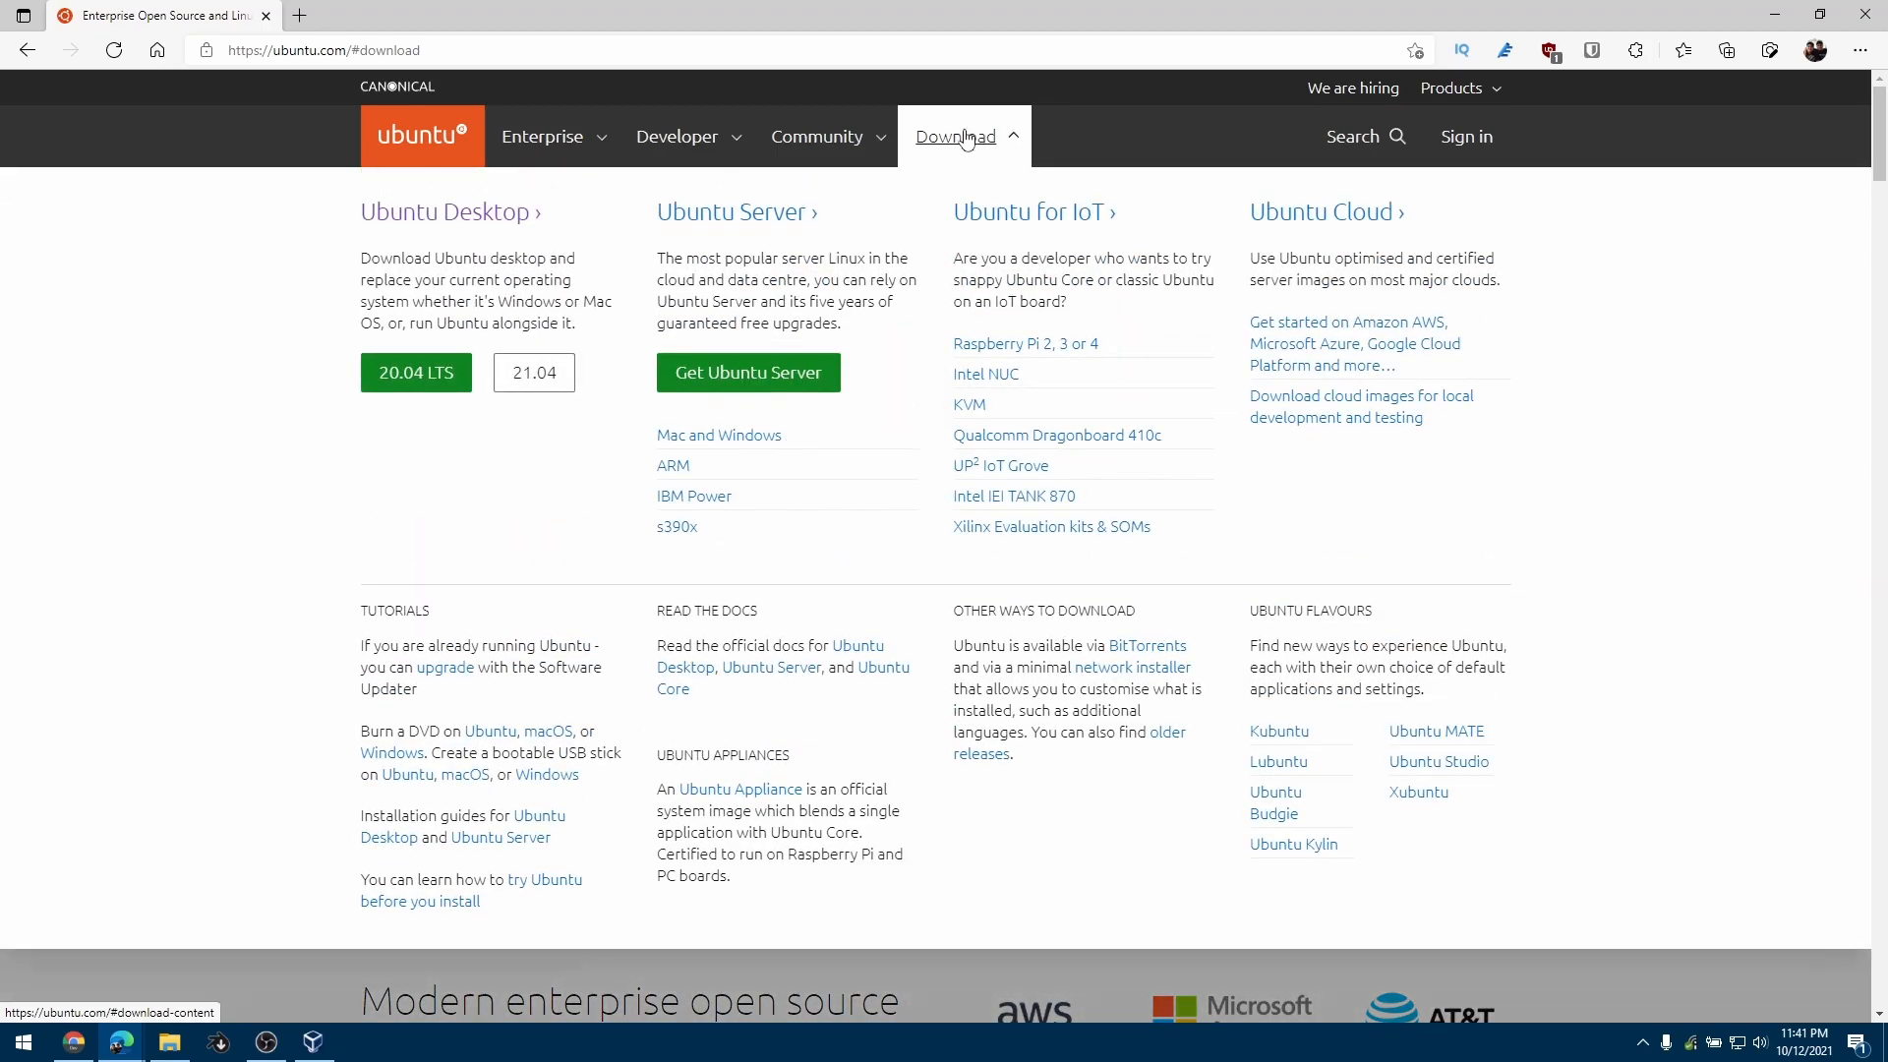
# Start downloading the Ubuntu 21.04 desktop ISO from the Ubuntu Desktop download page
pyautogui.click(430, 224)
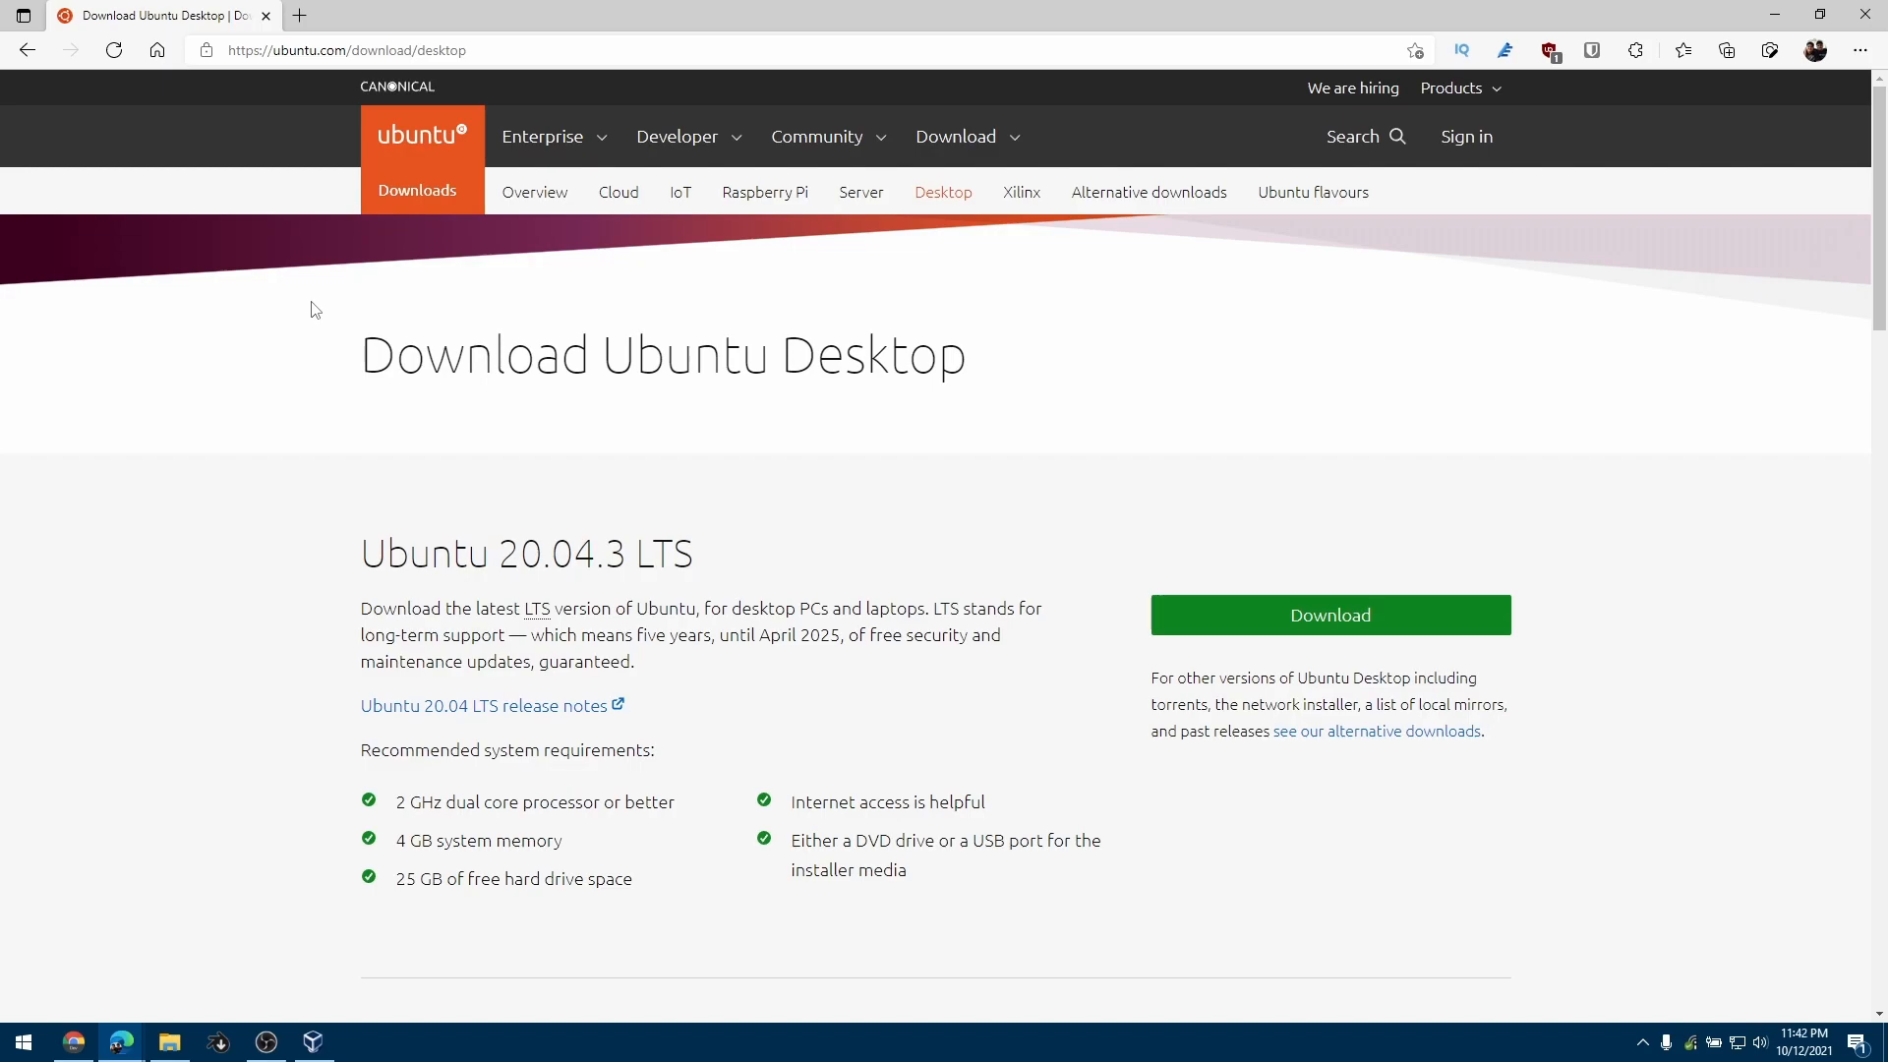
pyautogui.scroll(-7, 315, 310)
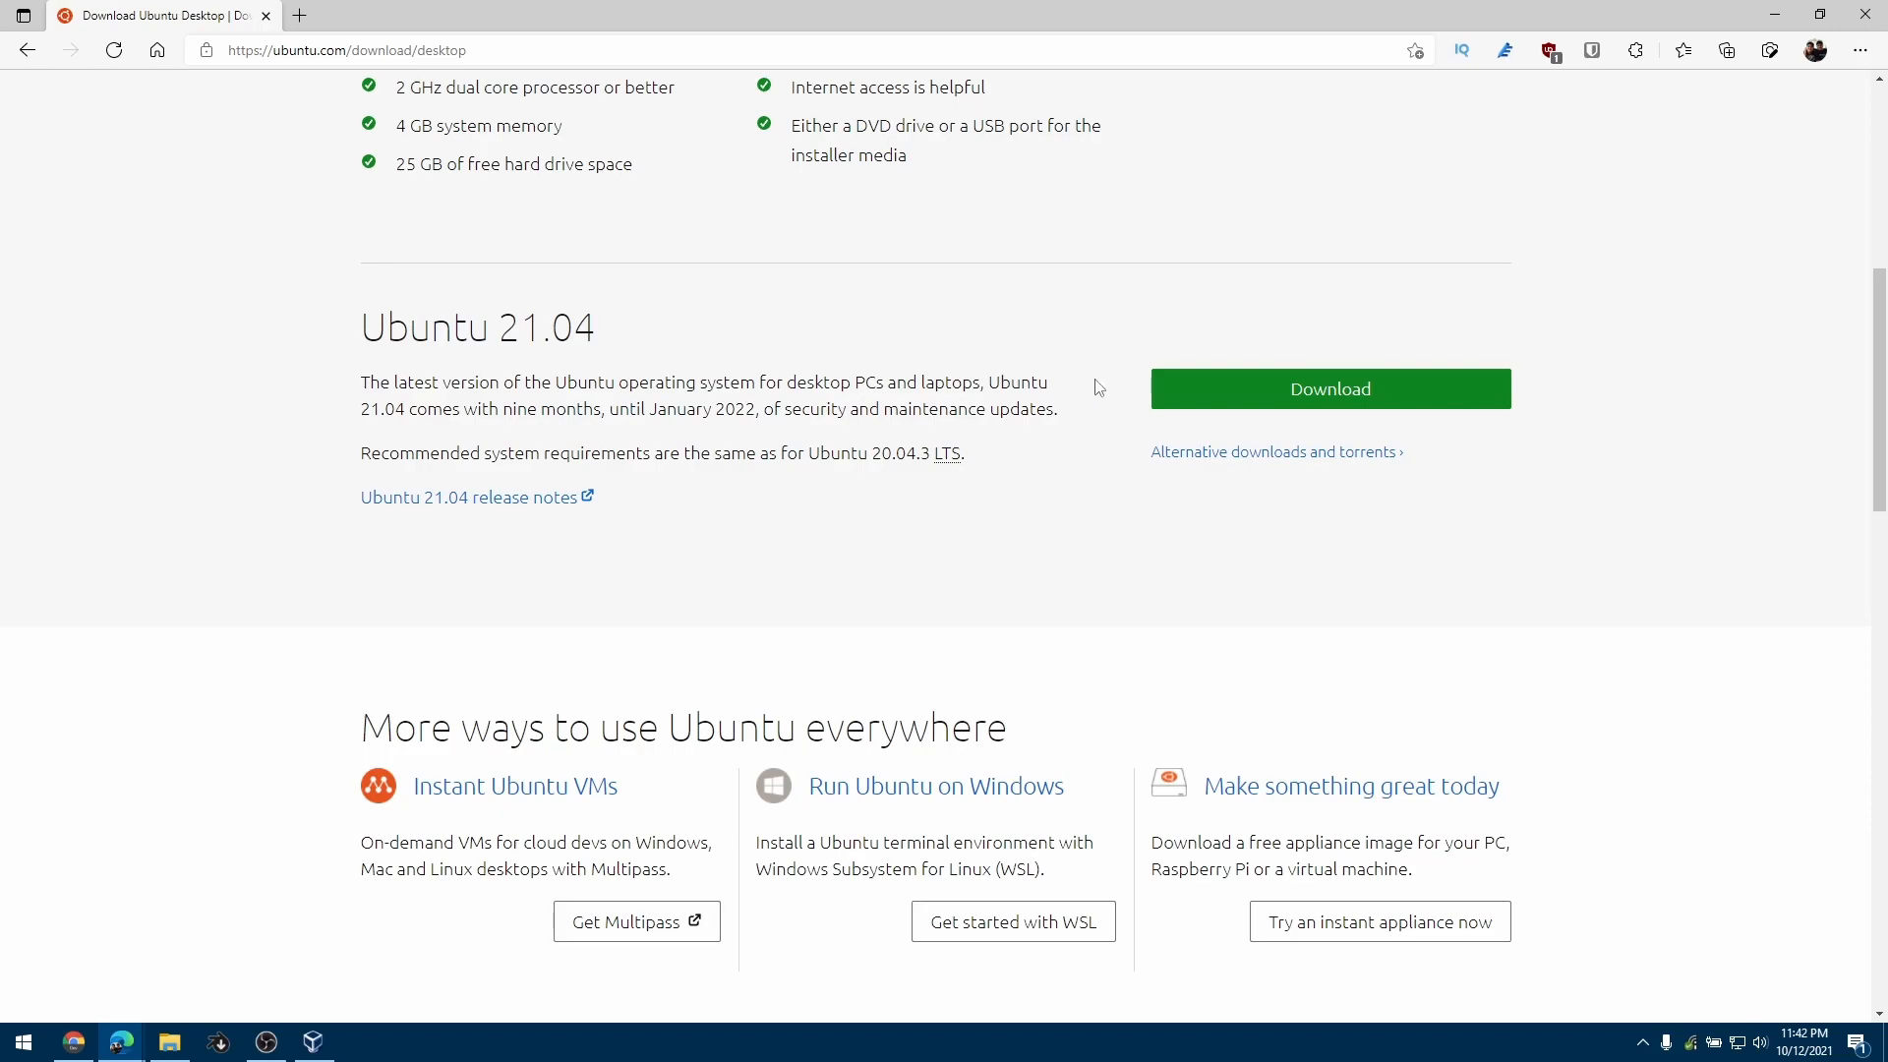
pyautogui.click(1237, 394)
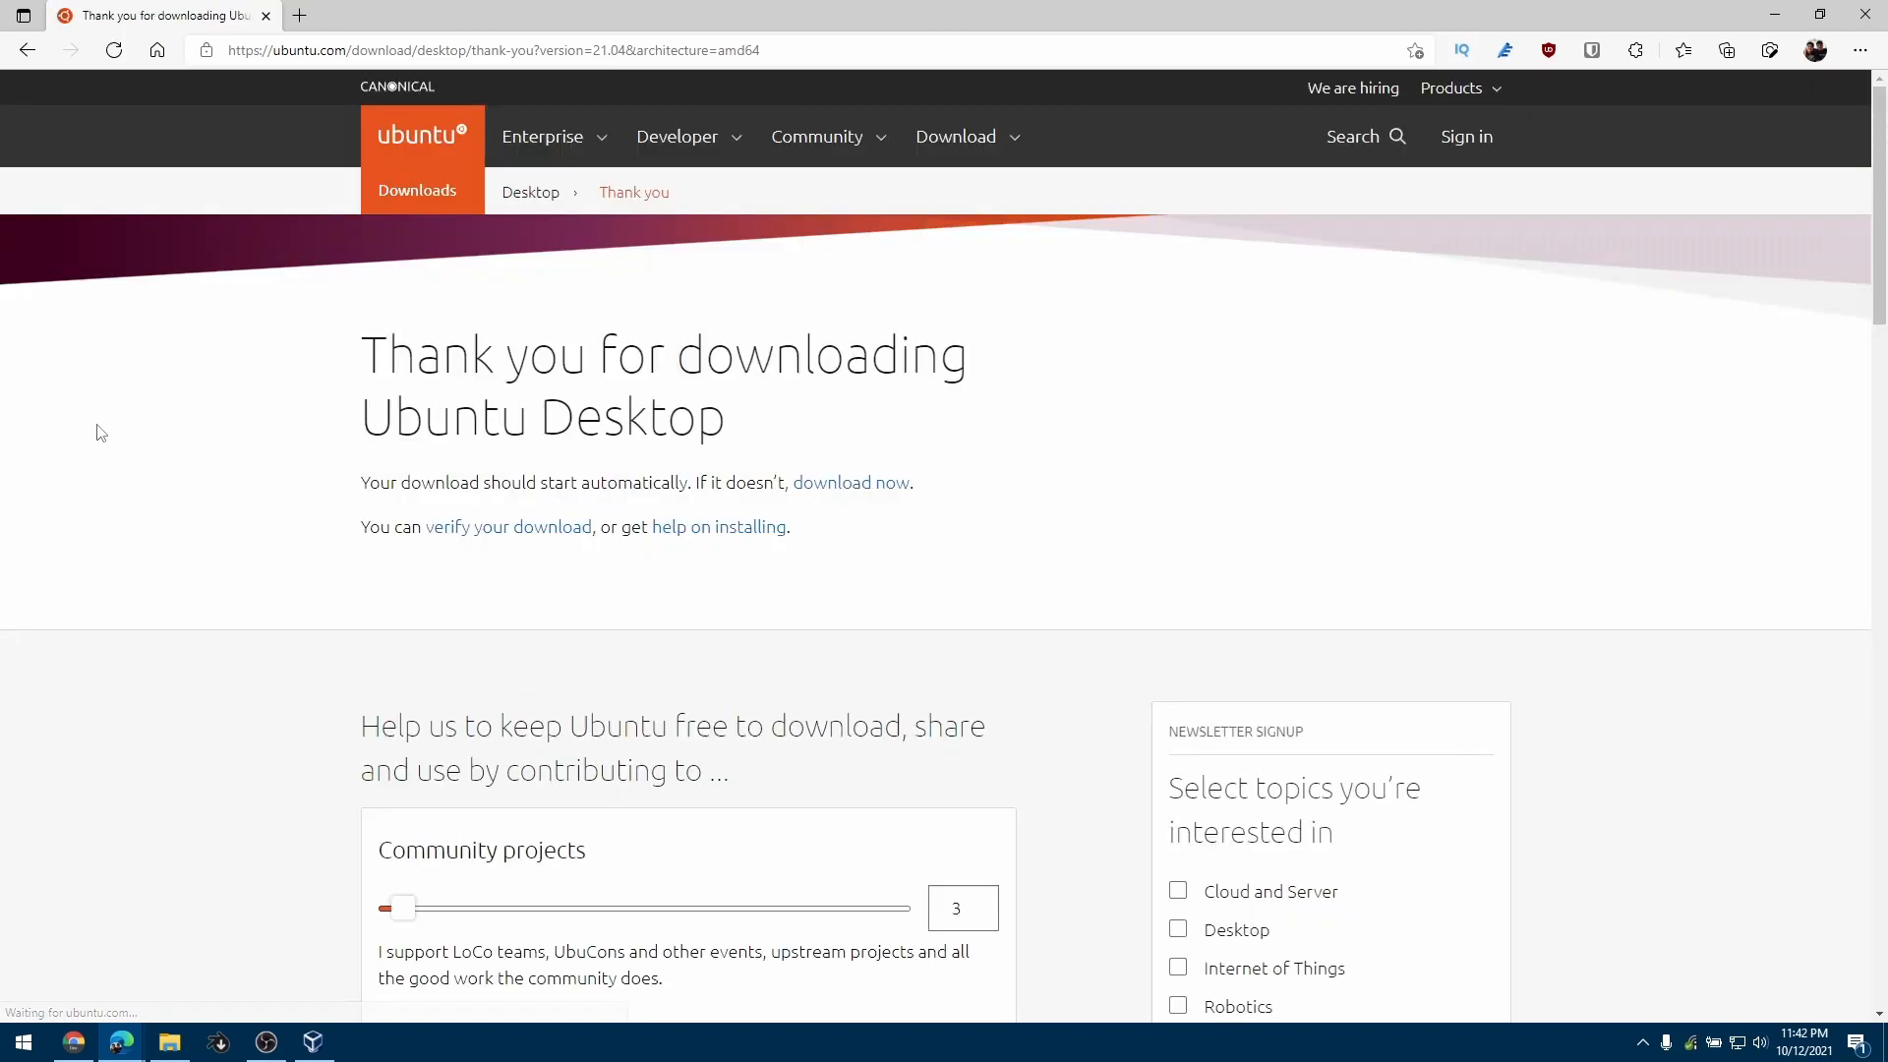
# Check that ubuntu-21.04-desktop-amd64.iso finished downloading, then switch to VirtualBox Manager
pyautogui.scroll(-1, 99, 433)
pyautogui.scroll(-1, 100, 432)
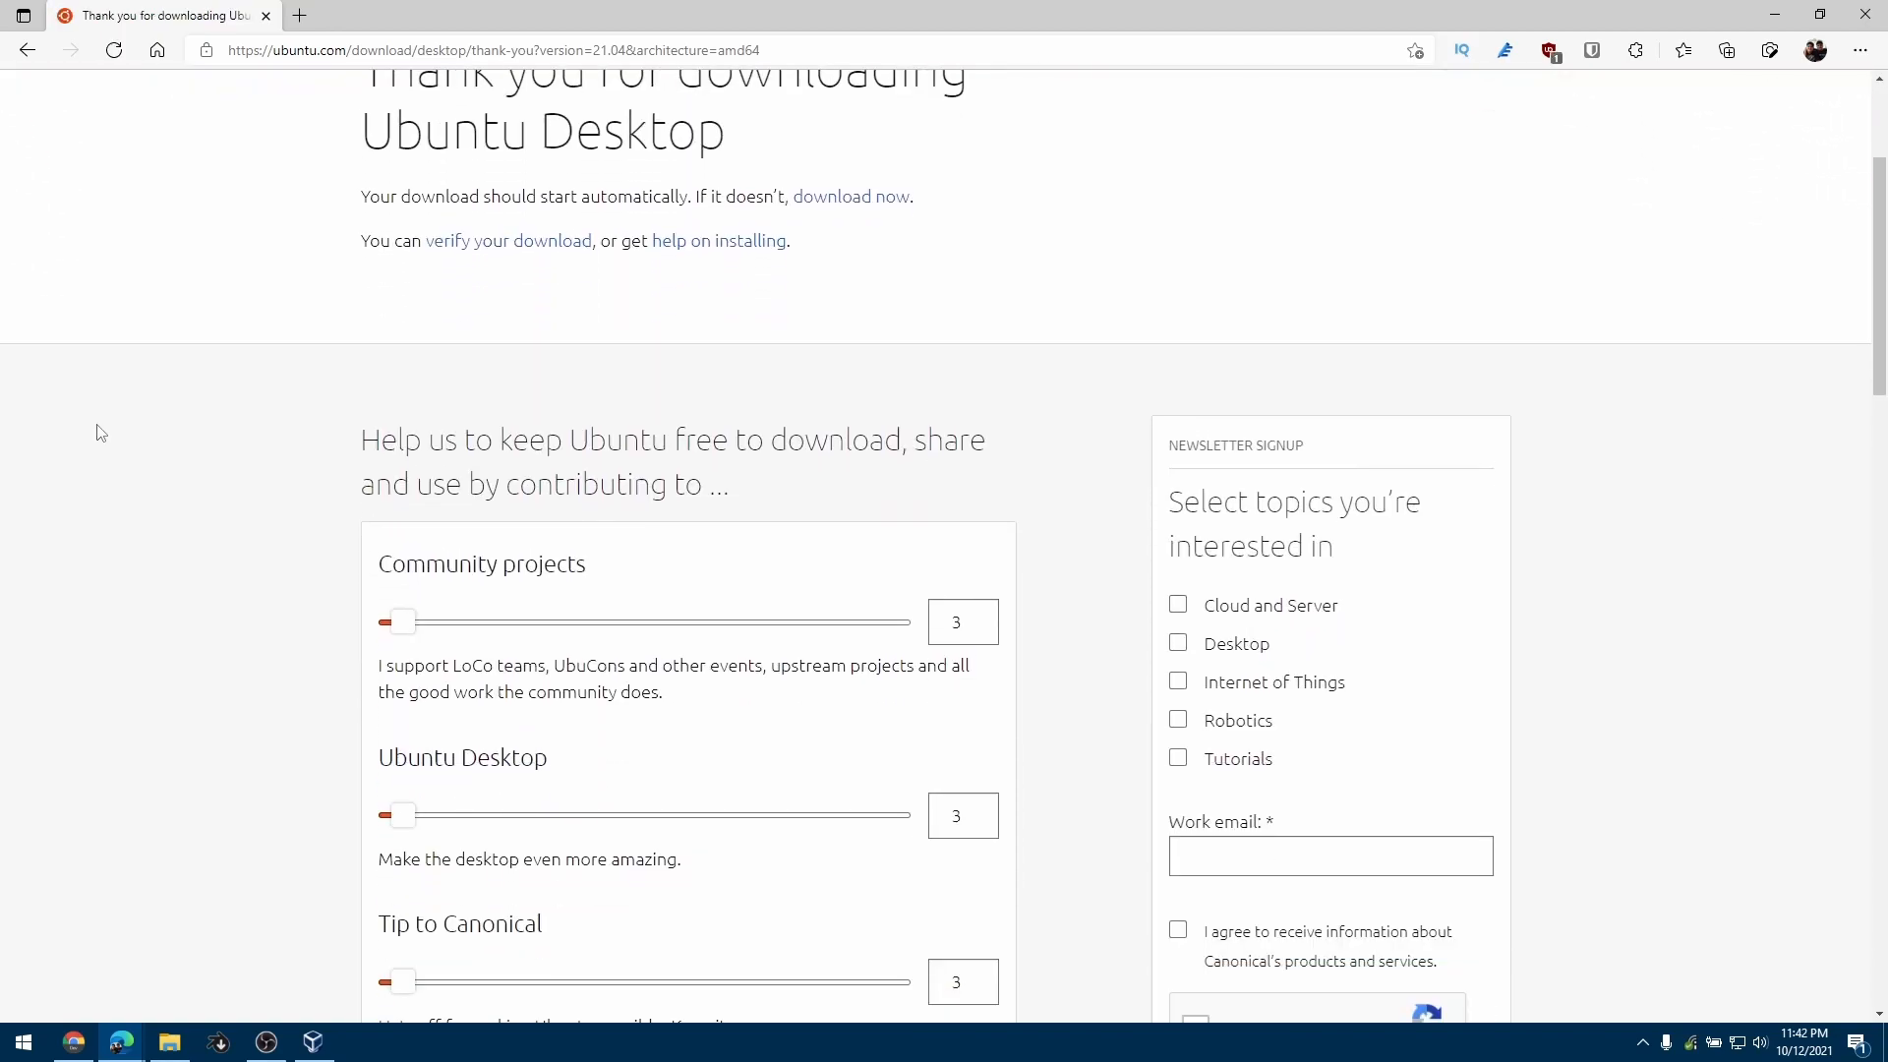
pyautogui.scroll(1, 99, 433)
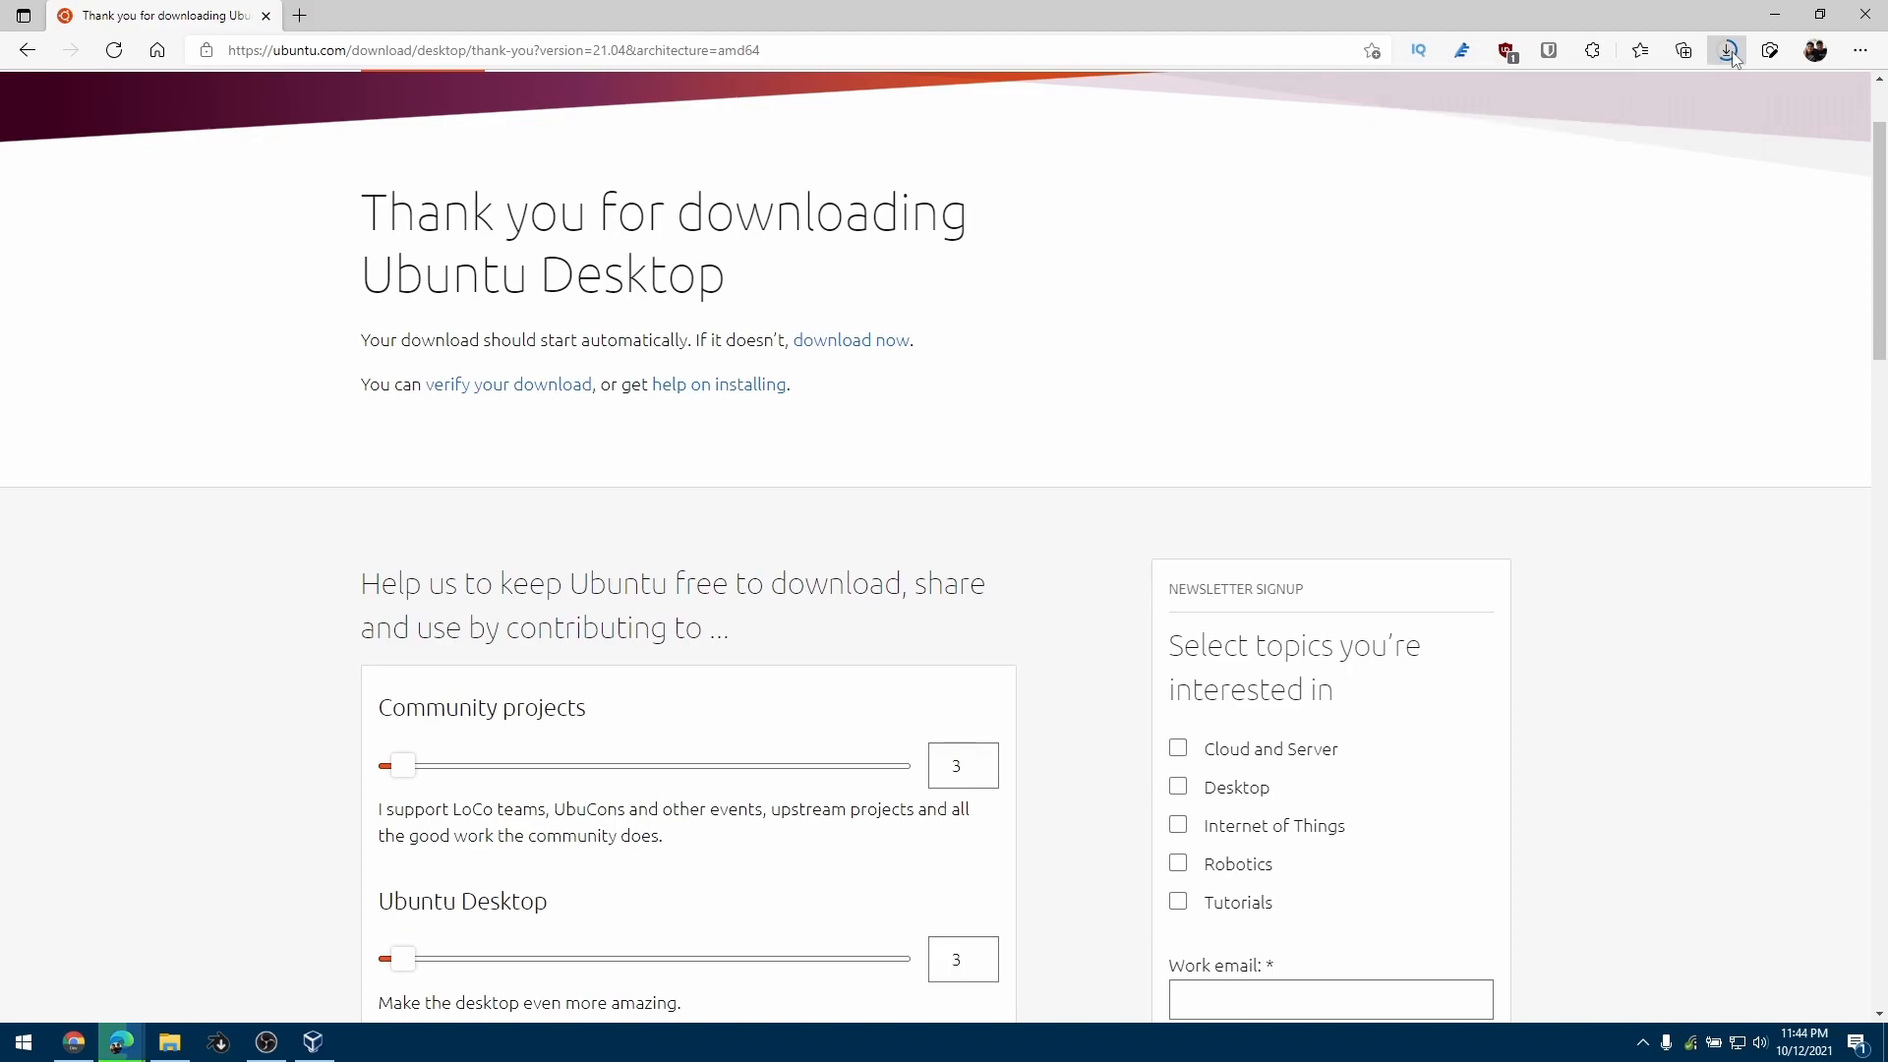
pyautogui.click(1730, 57)
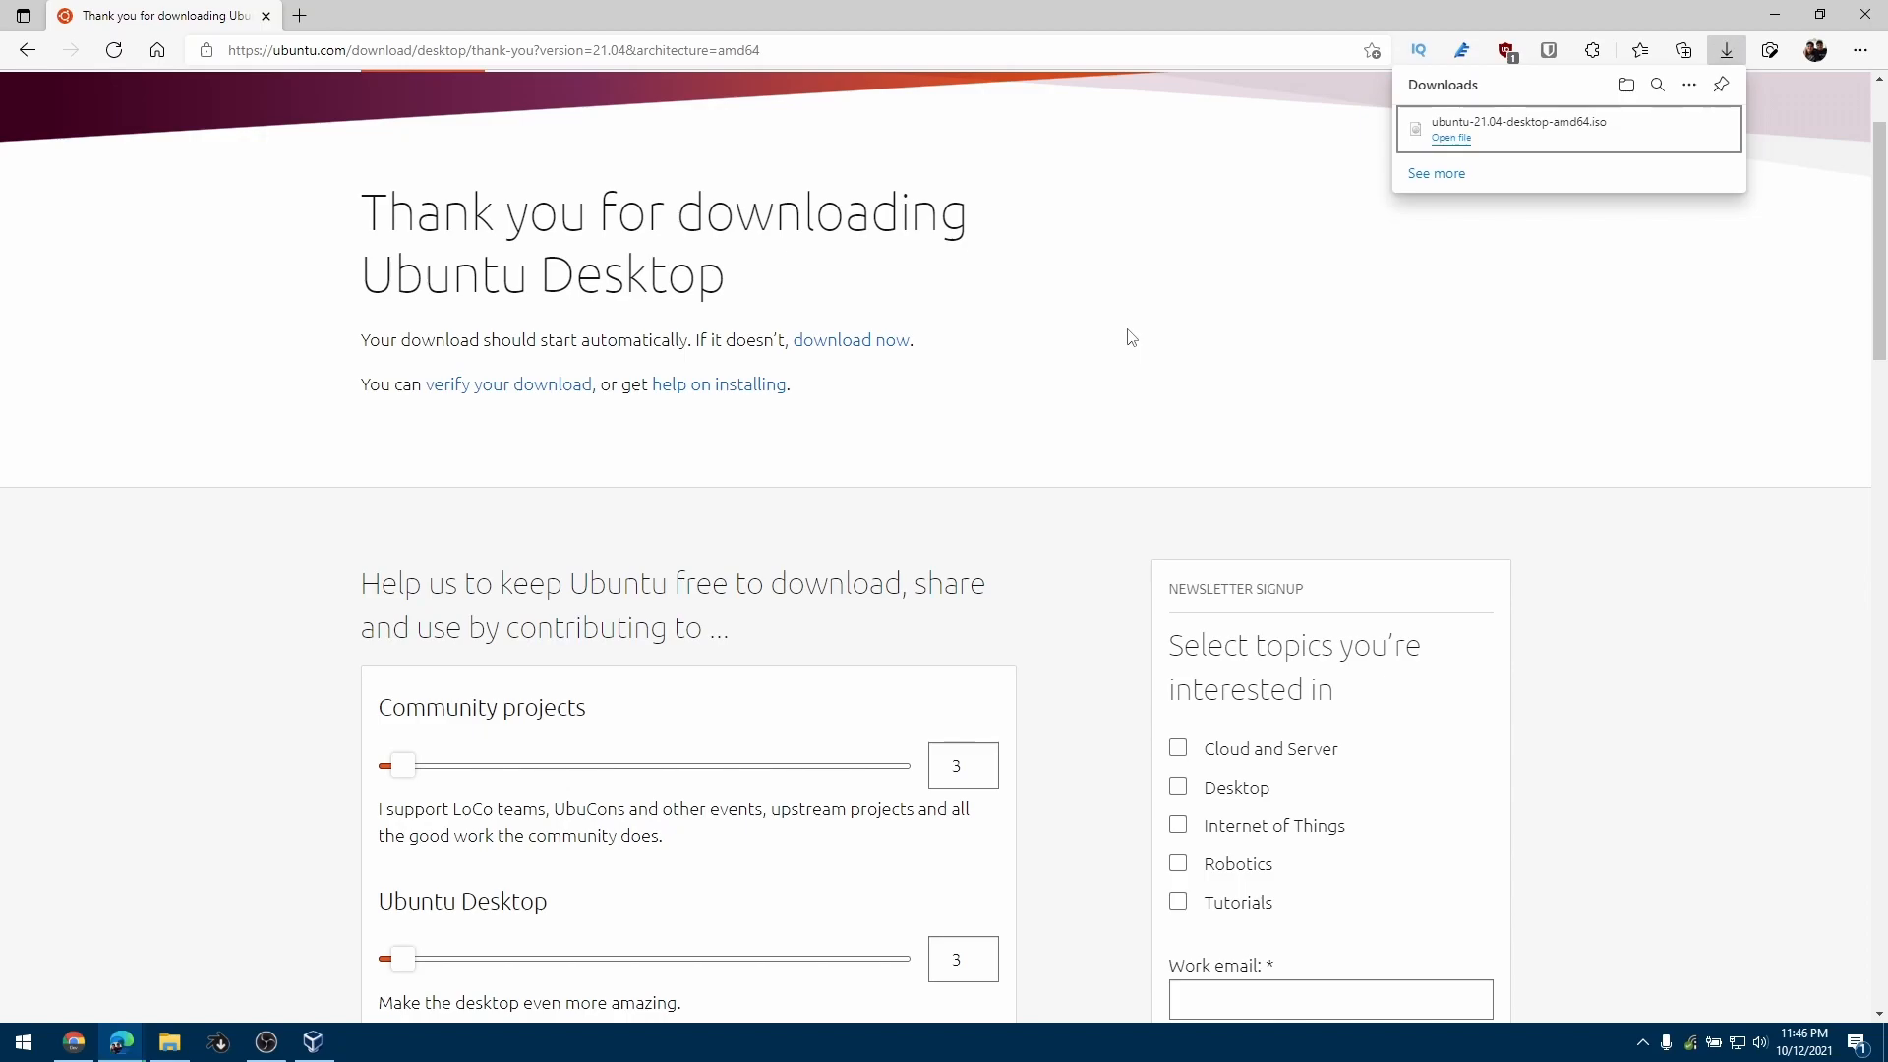
pyautogui.click(312, 1043)
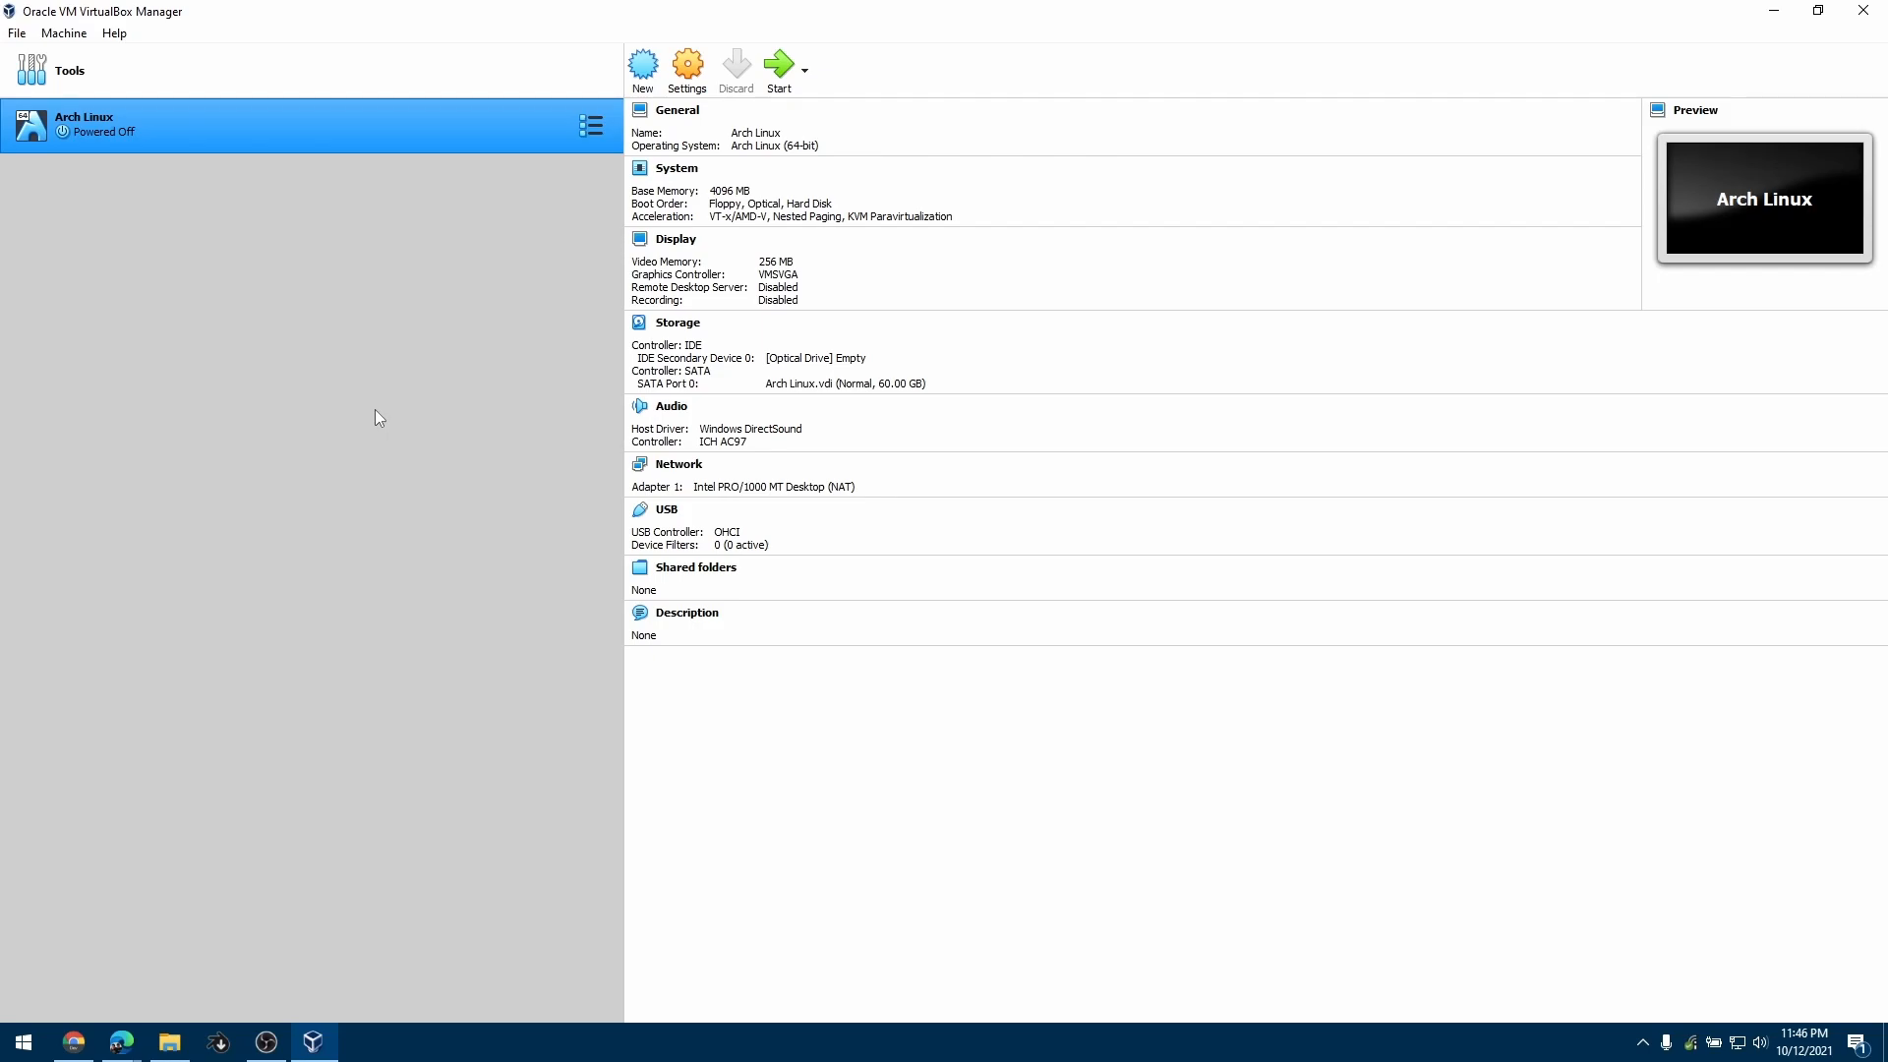
# Start a new VM named Ubuntu and give it 4096 MB of memory
pyautogui.click(643, 65)
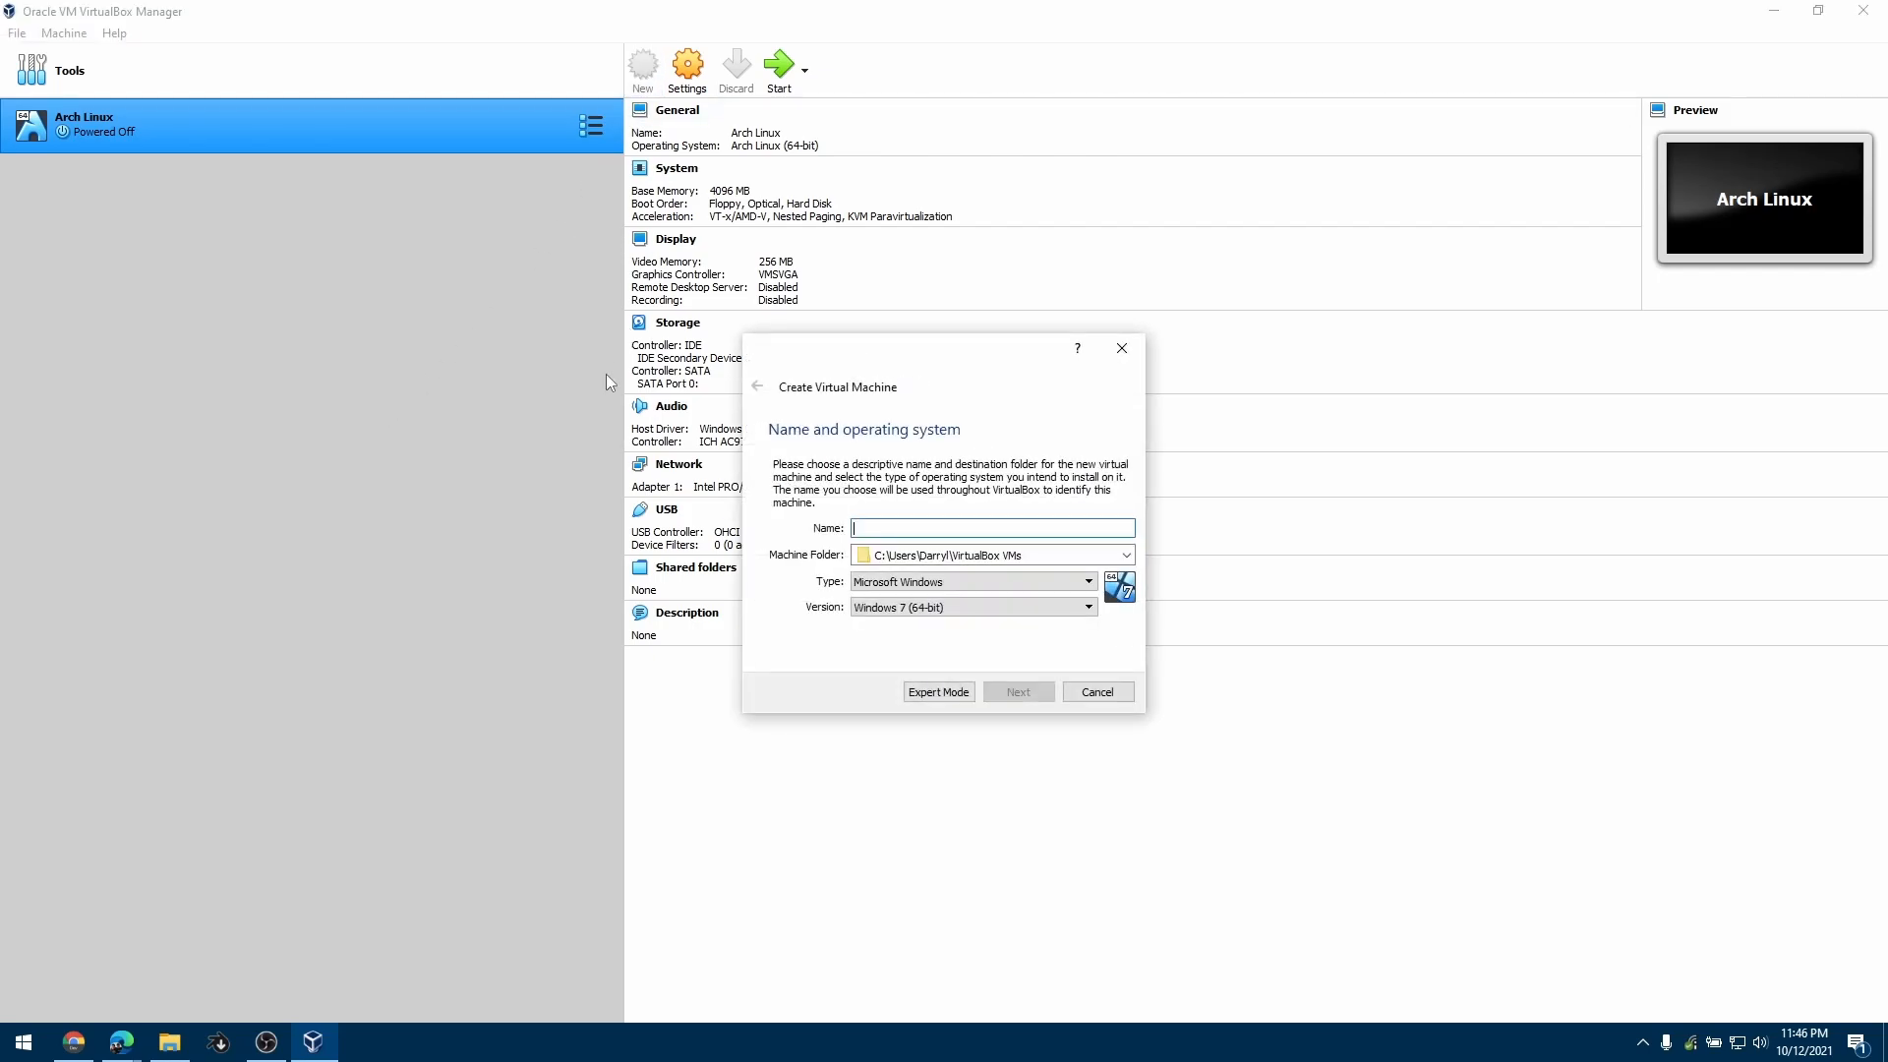
pyautogui.write('Ubuntu')
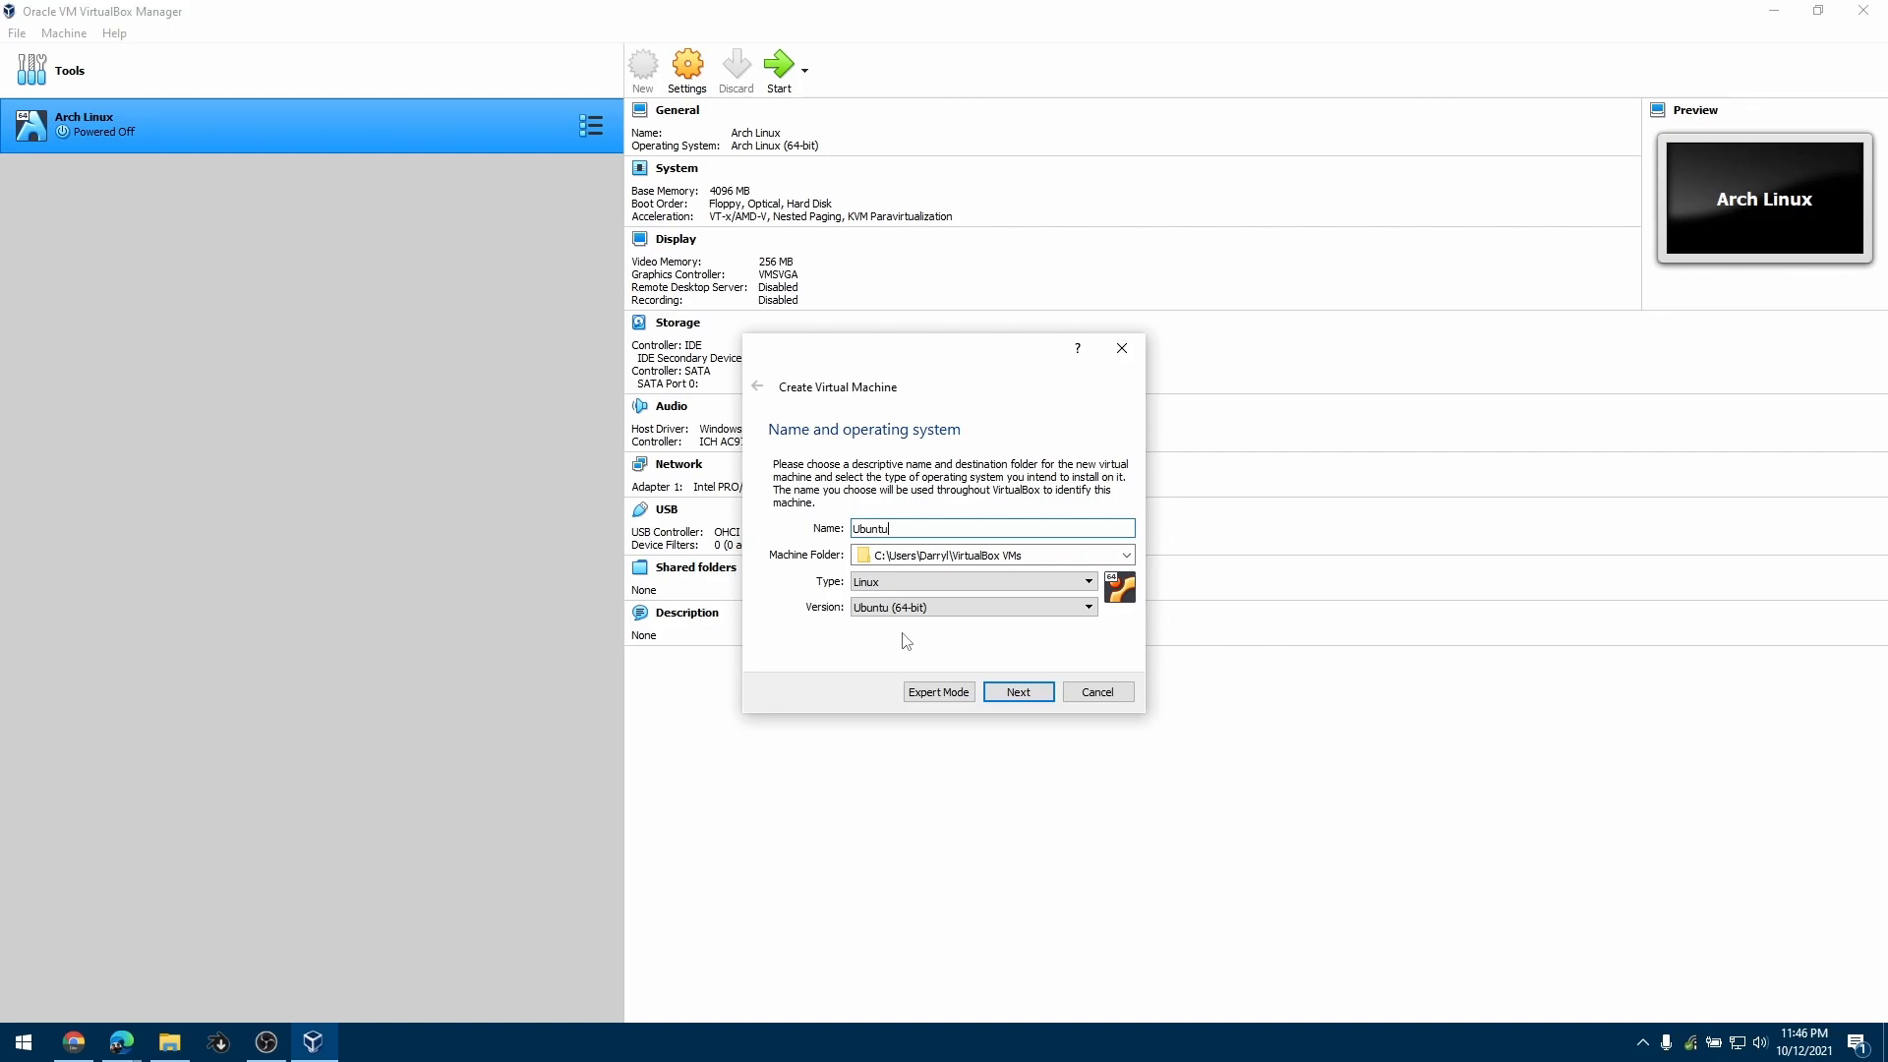
pyautogui.click(1019, 697)
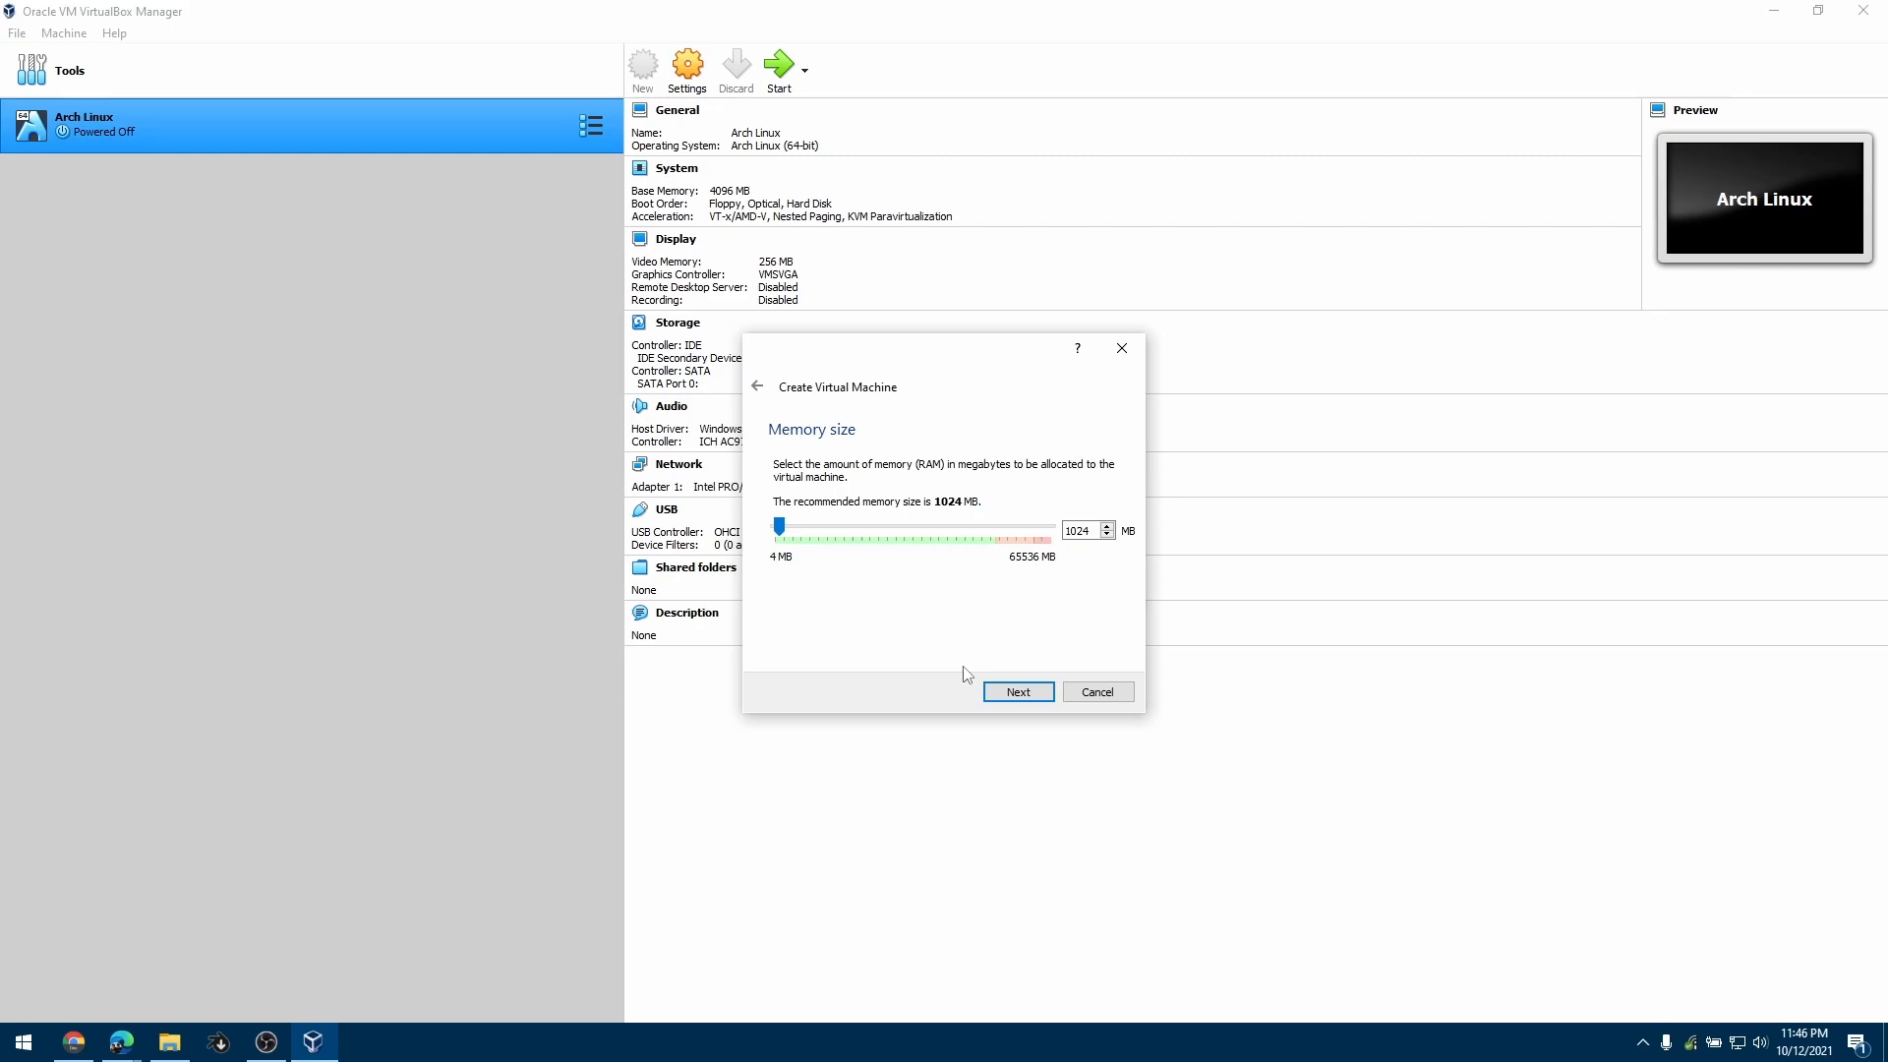
pyautogui.doubleClick(1081, 531)
pyautogui.write('4096')
# Add a new dynamically allocated 60 GB VDI hard disk and create the VM
pyautogui.click(1018, 693)
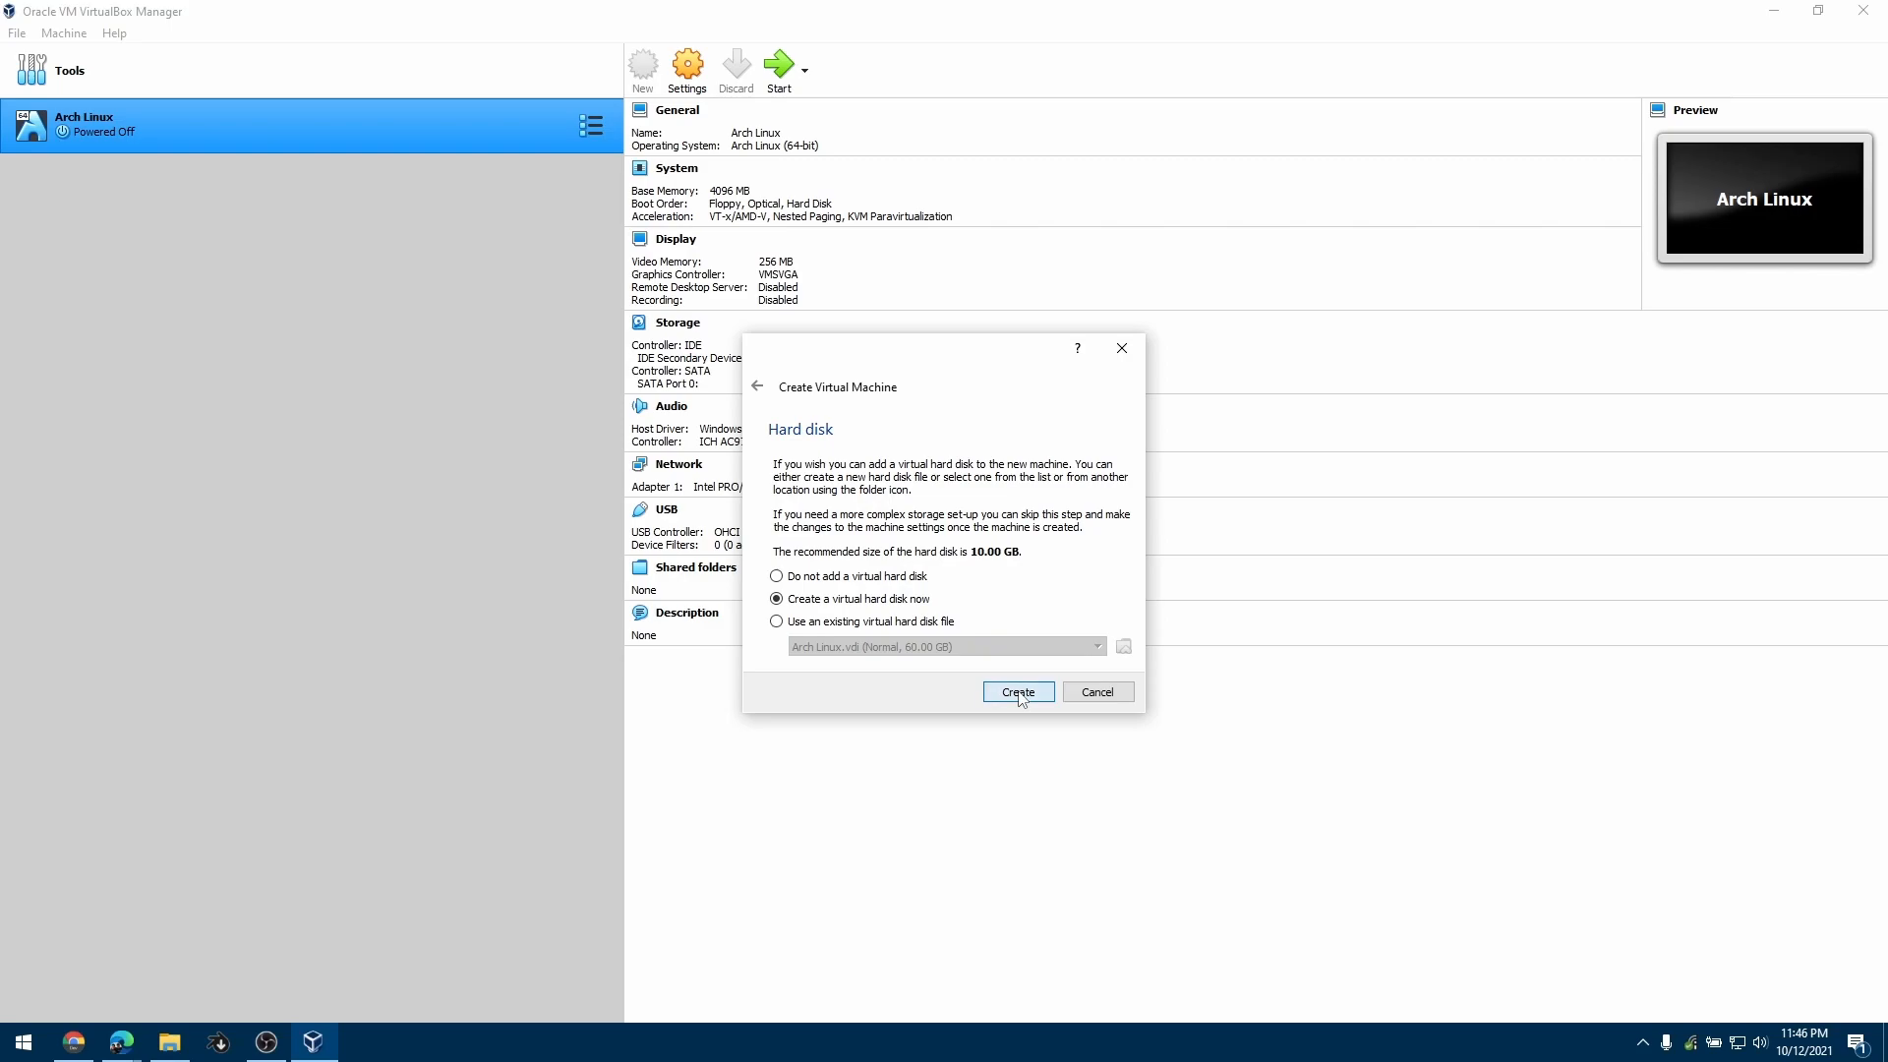
pyautogui.click(1018, 692)
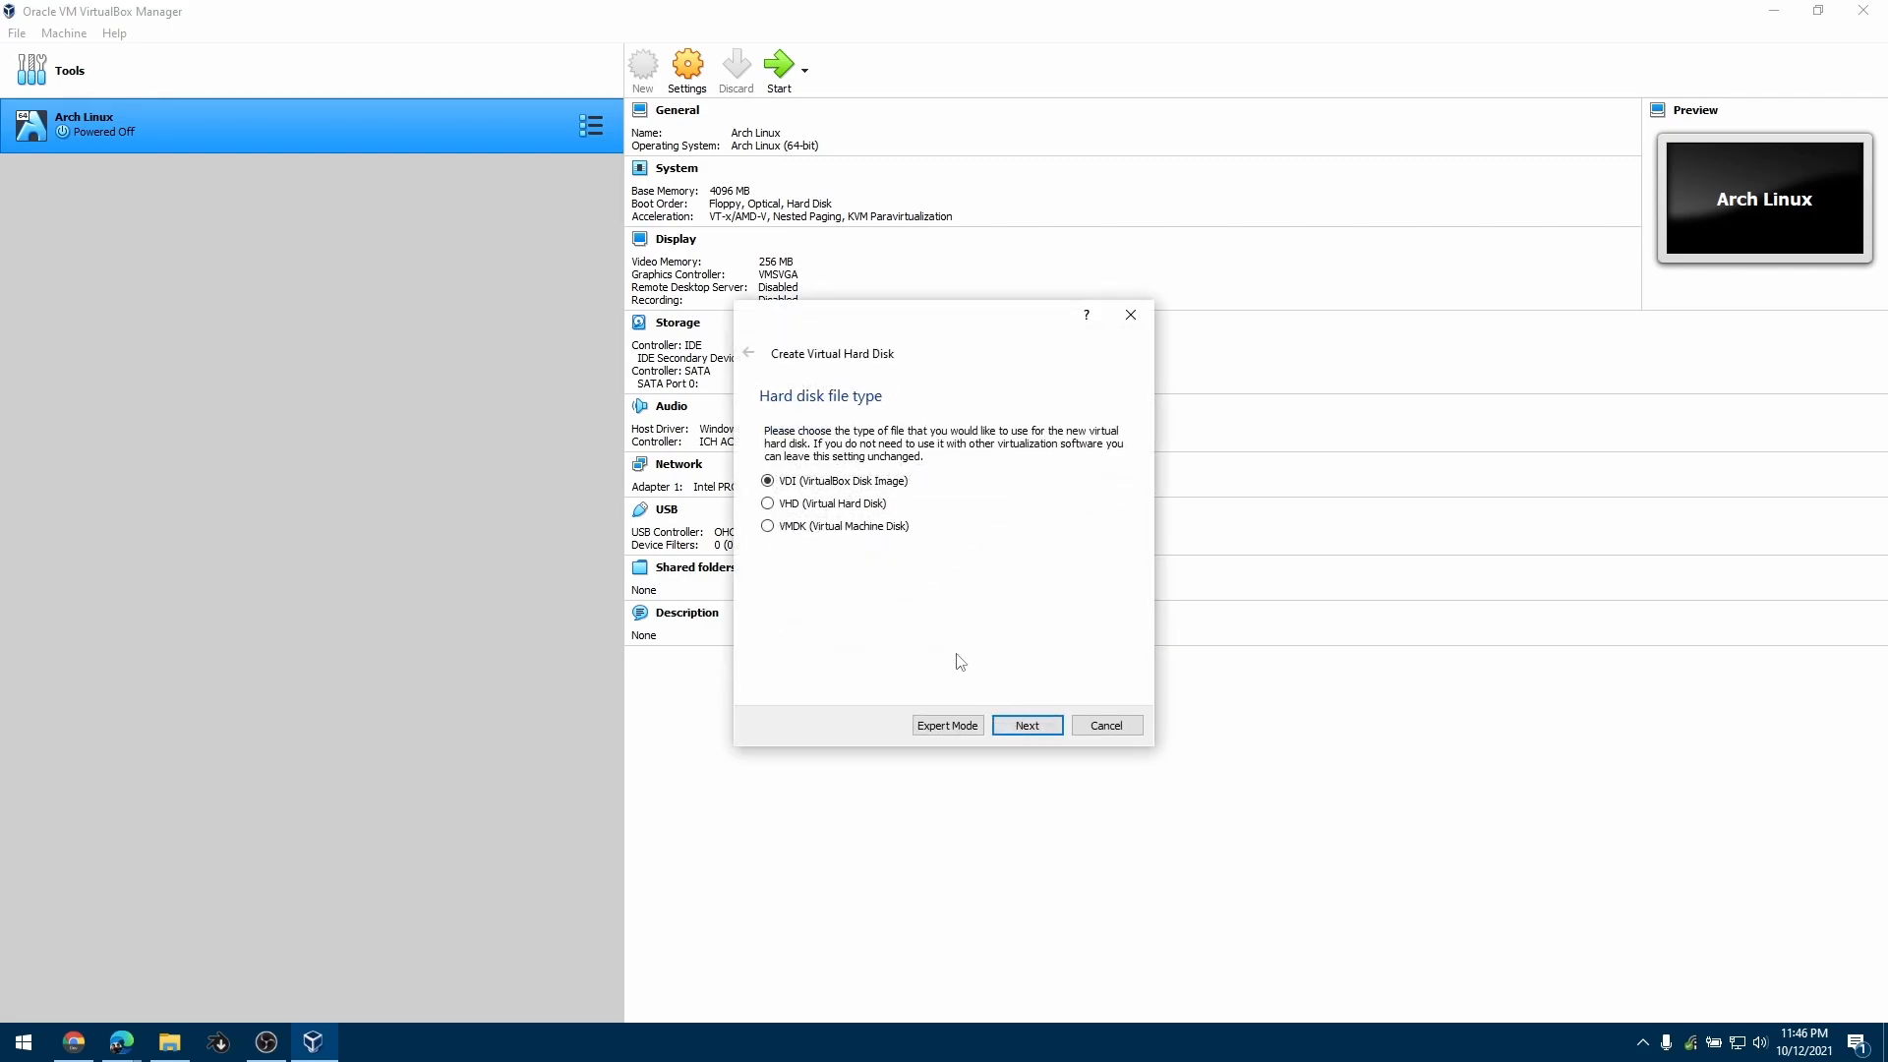
pyautogui.click(1013, 730)
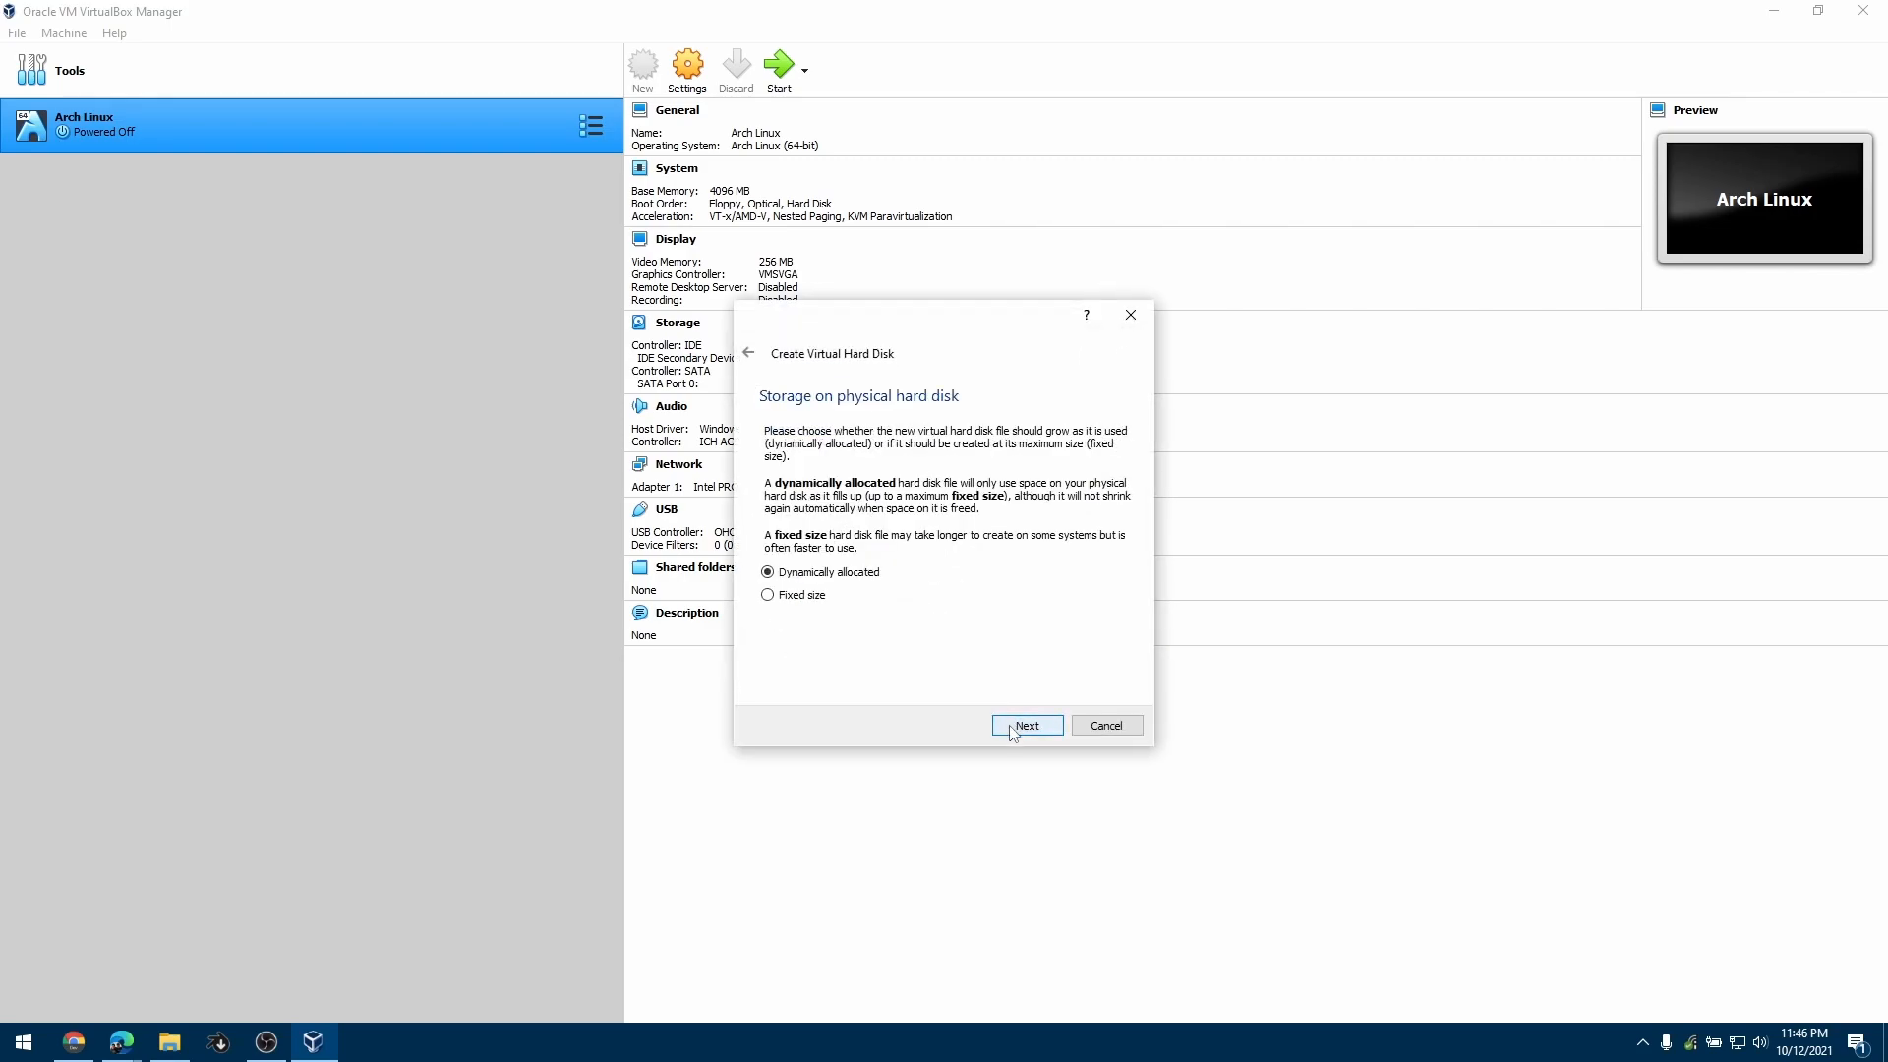
pyautogui.click(1013, 730)
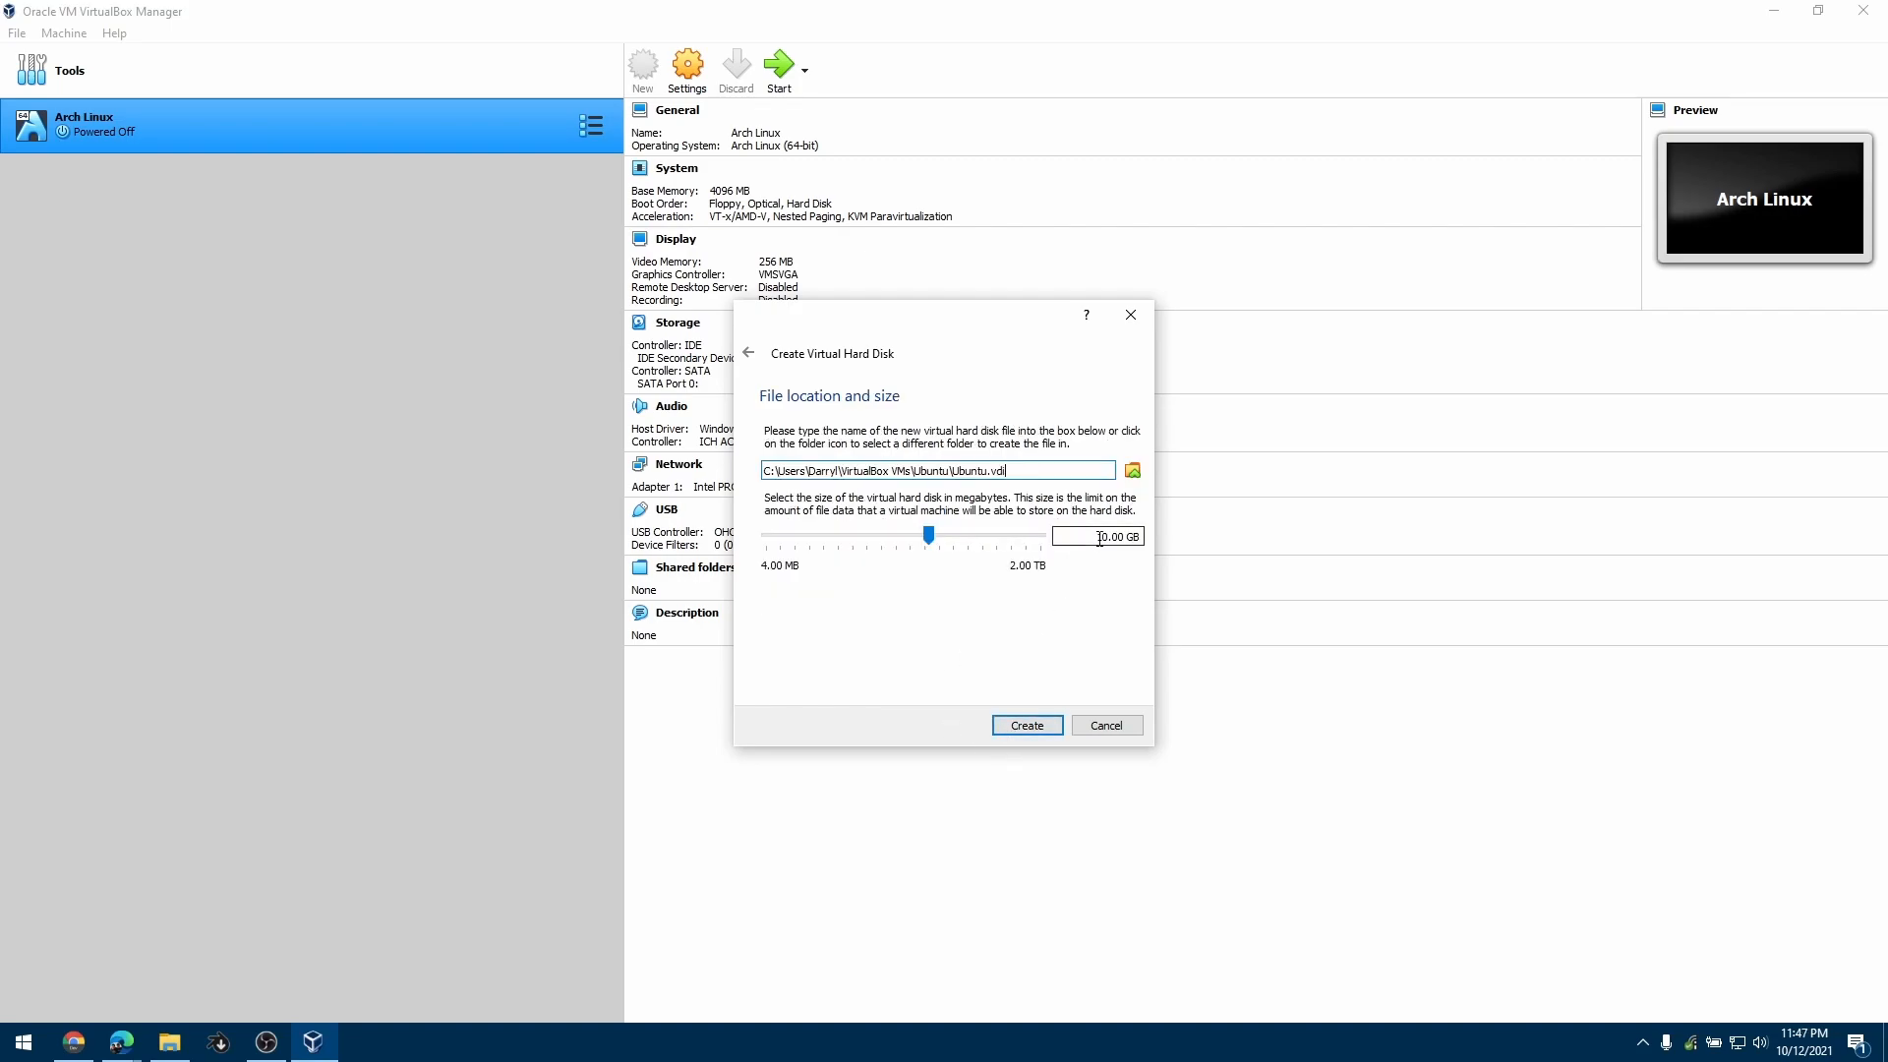
pyautogui.click(1028, 726)
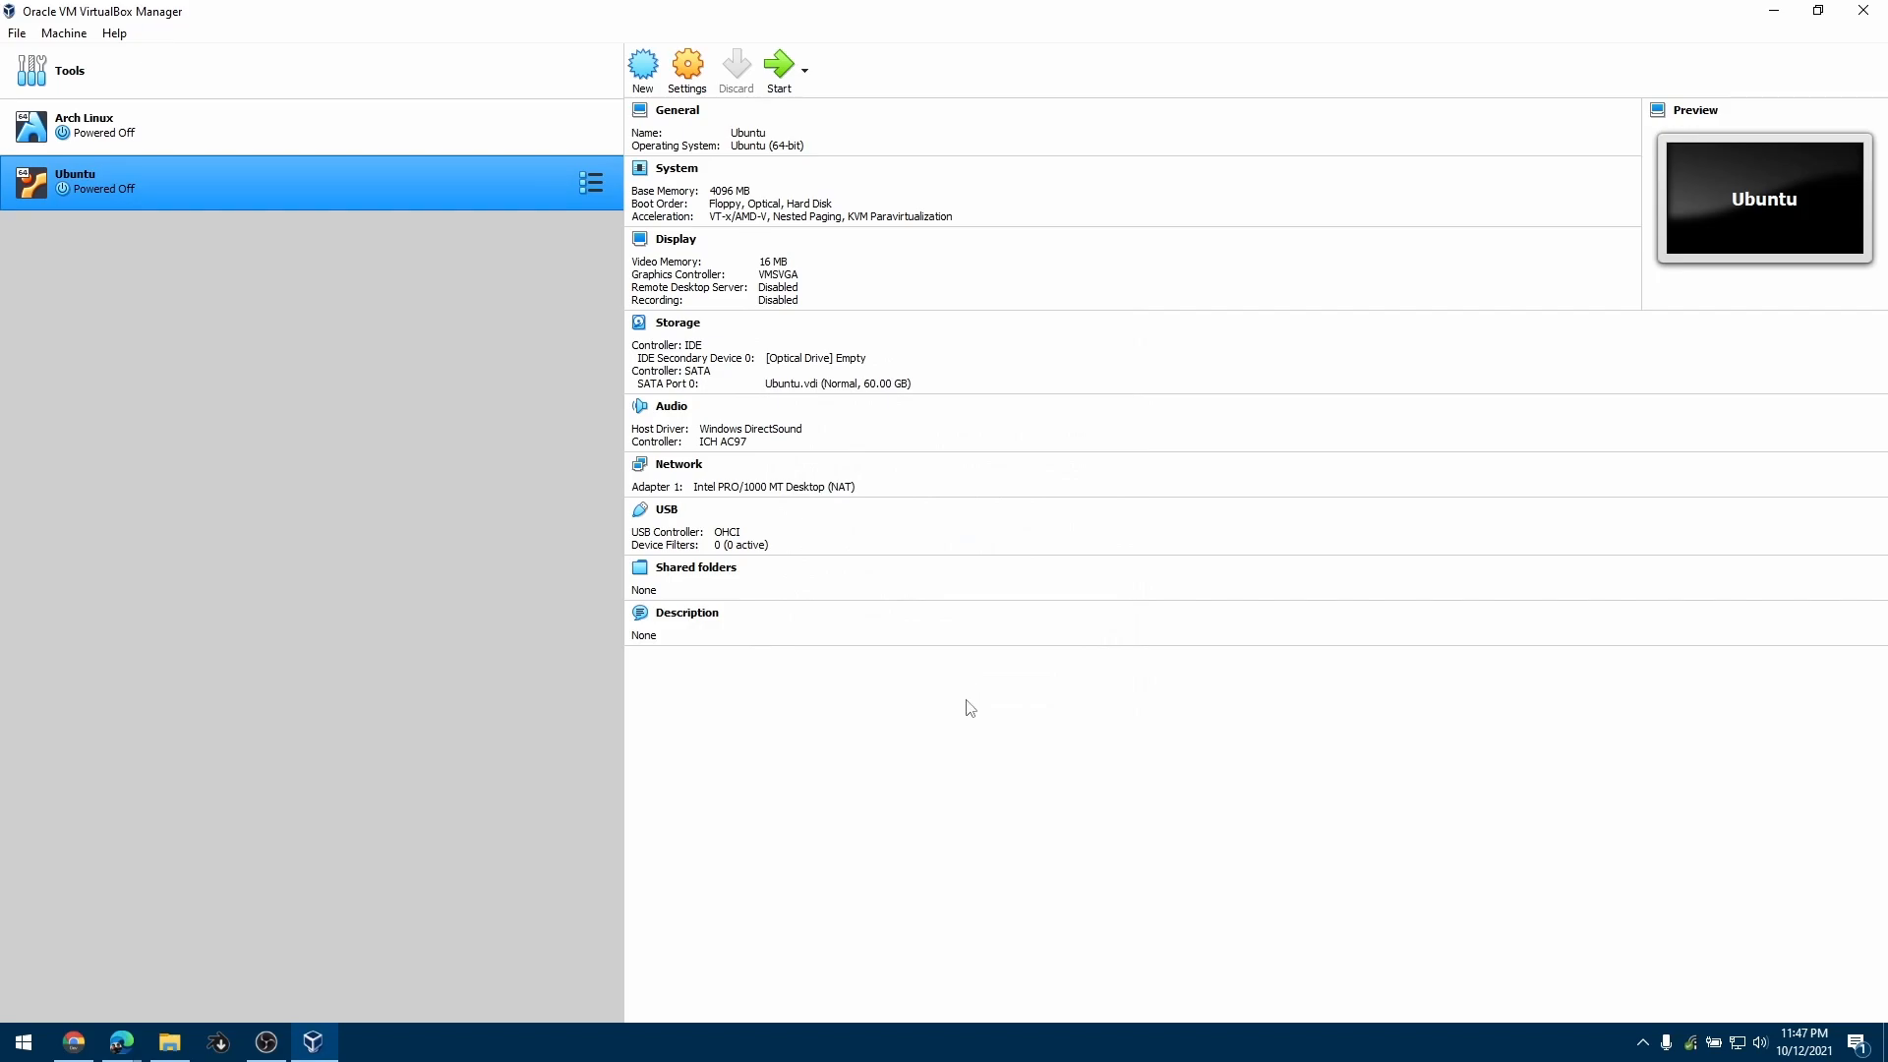
# Raise the Ubuntu VM's video memory to 256 MB
pyautogui.click(773, 263)
pyautogui.moveTo(883, 321); pyautogui.dragTo(996, 332)
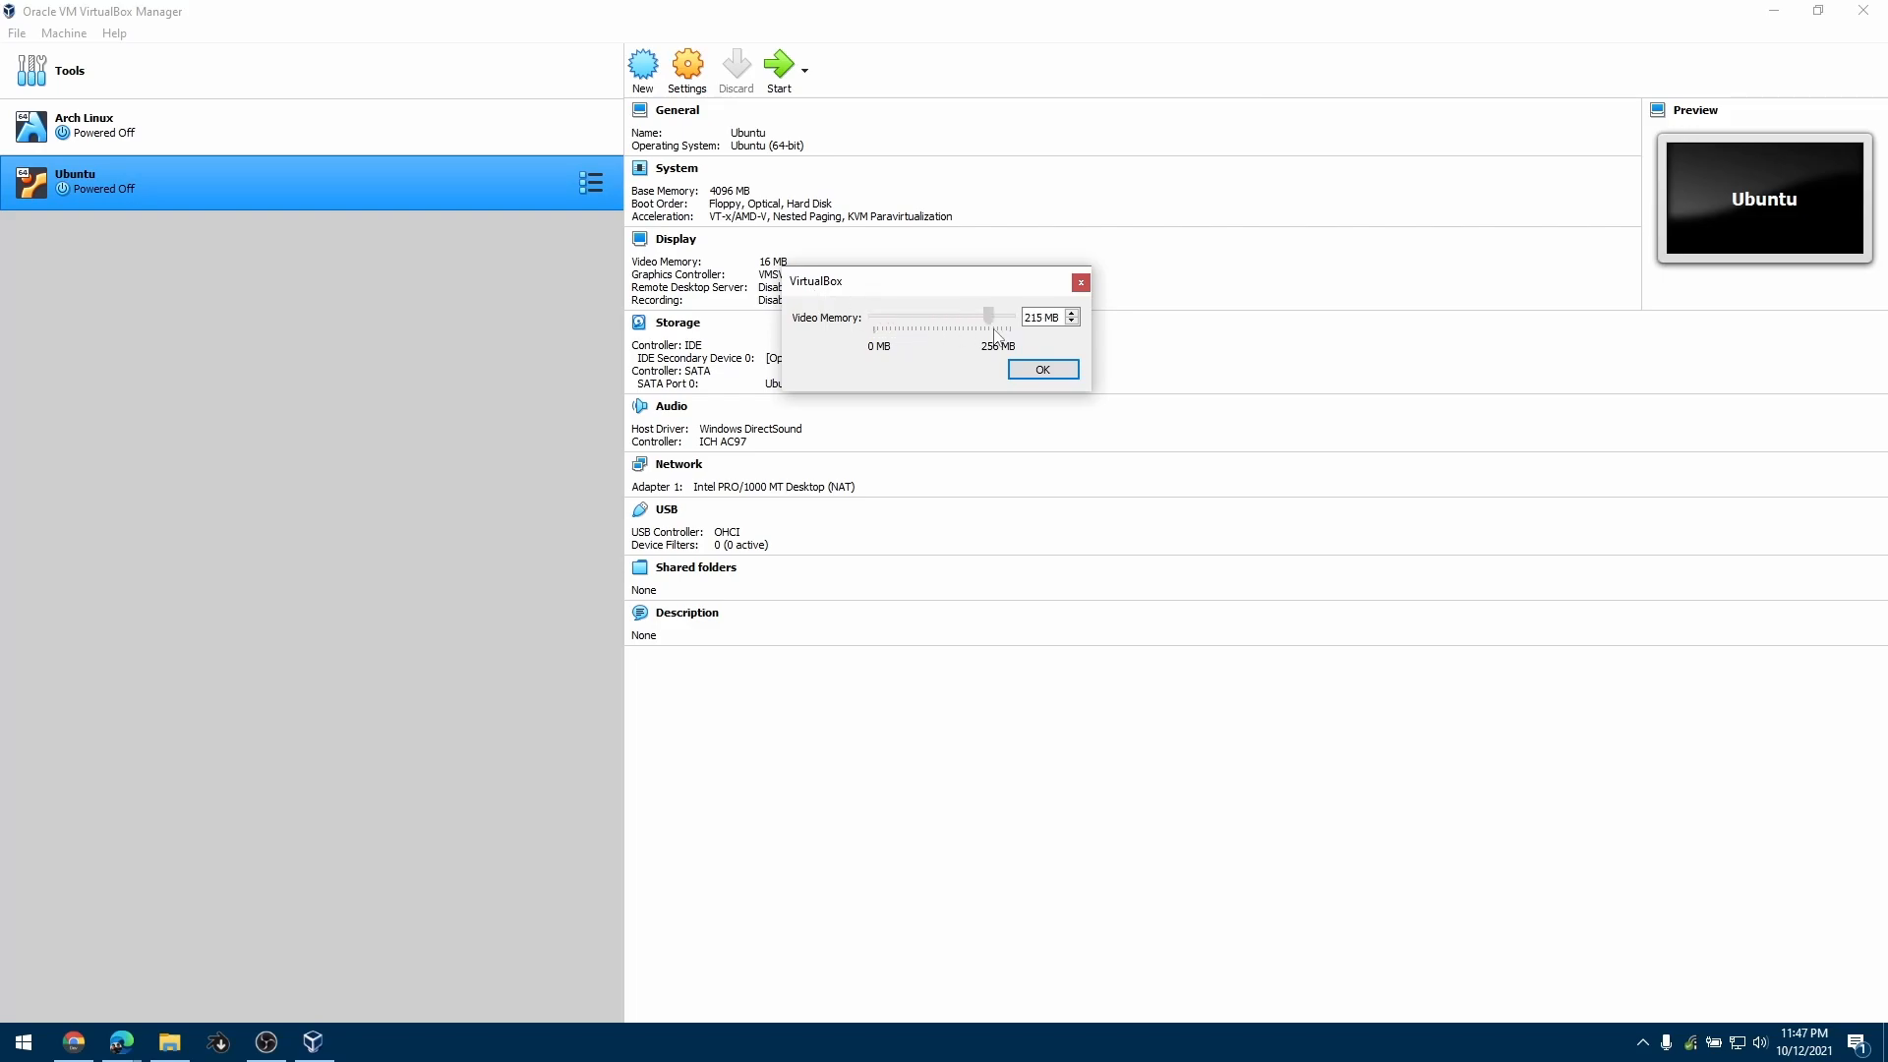
pyautogui.click(1045, 370)
# Load ubuntu-21.04-desktop-amd64.iso from Downloads into the VM's empty optical drive
pyautogui.click(687, 69)
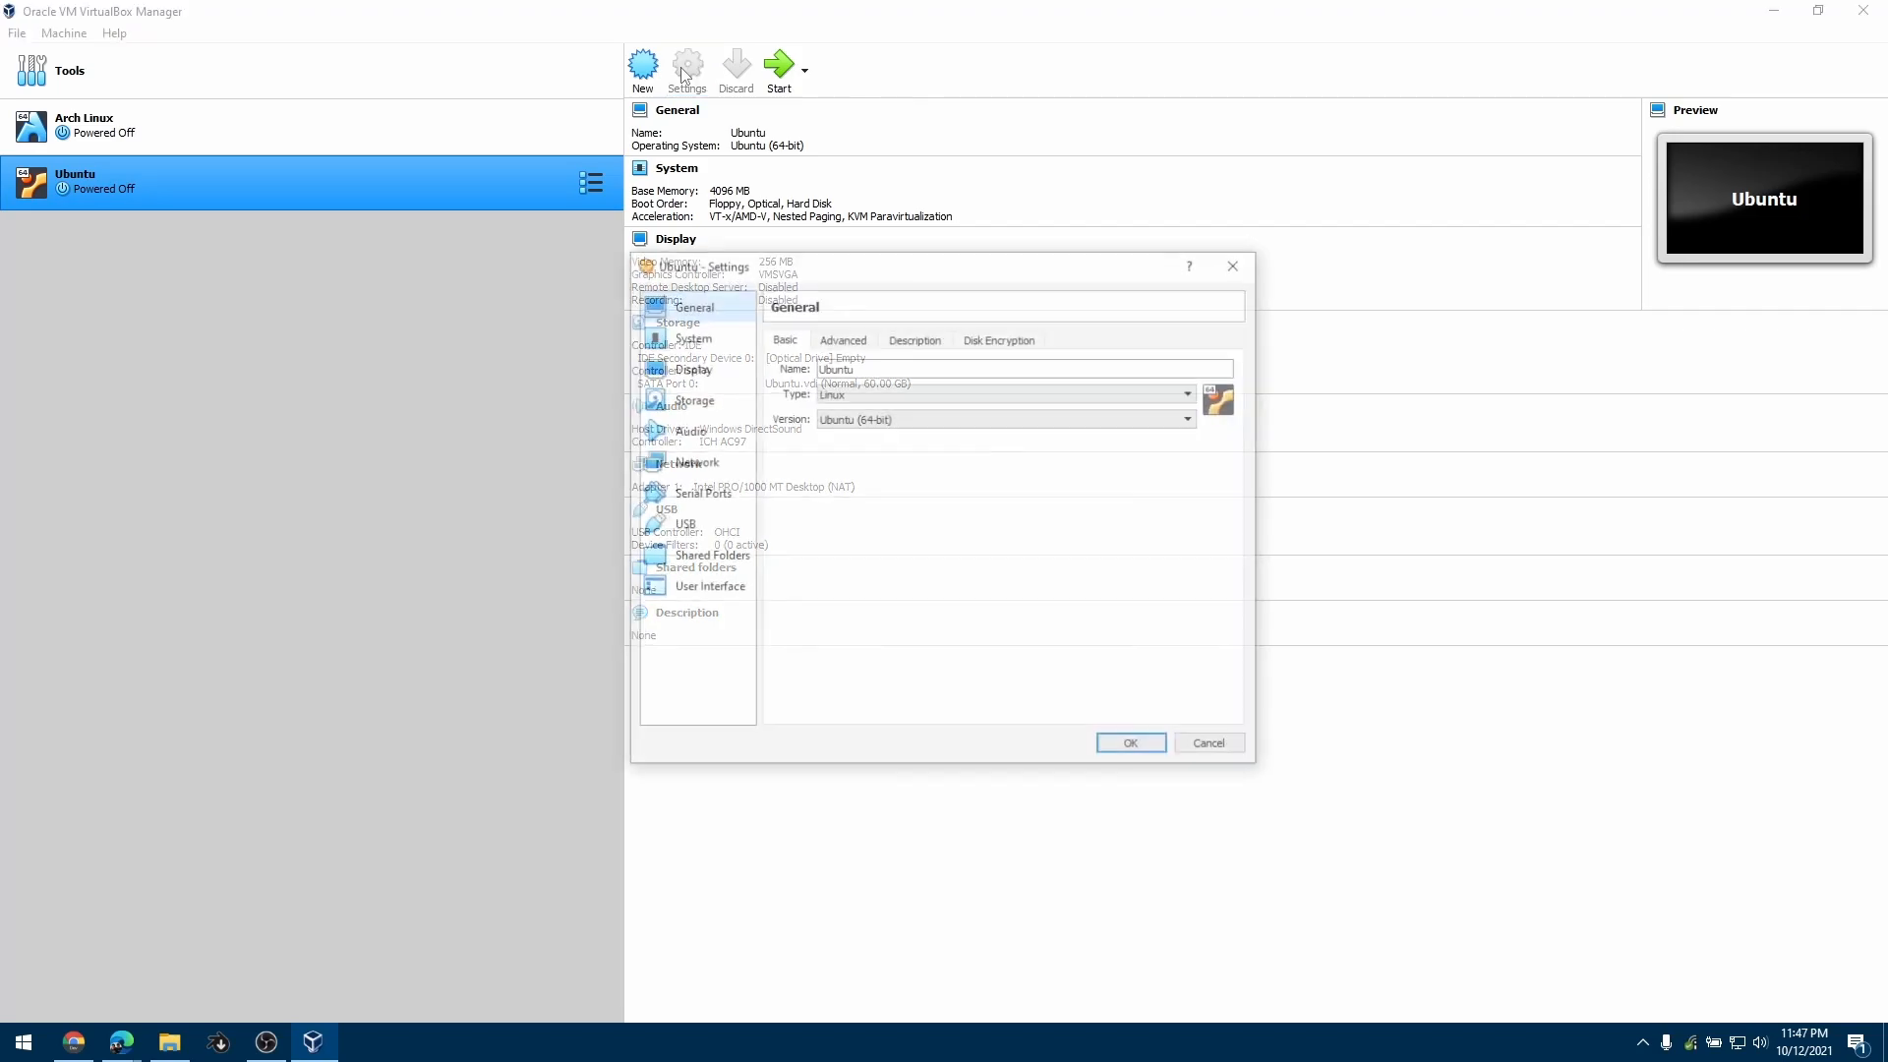
pyautogui.click(696, 401)
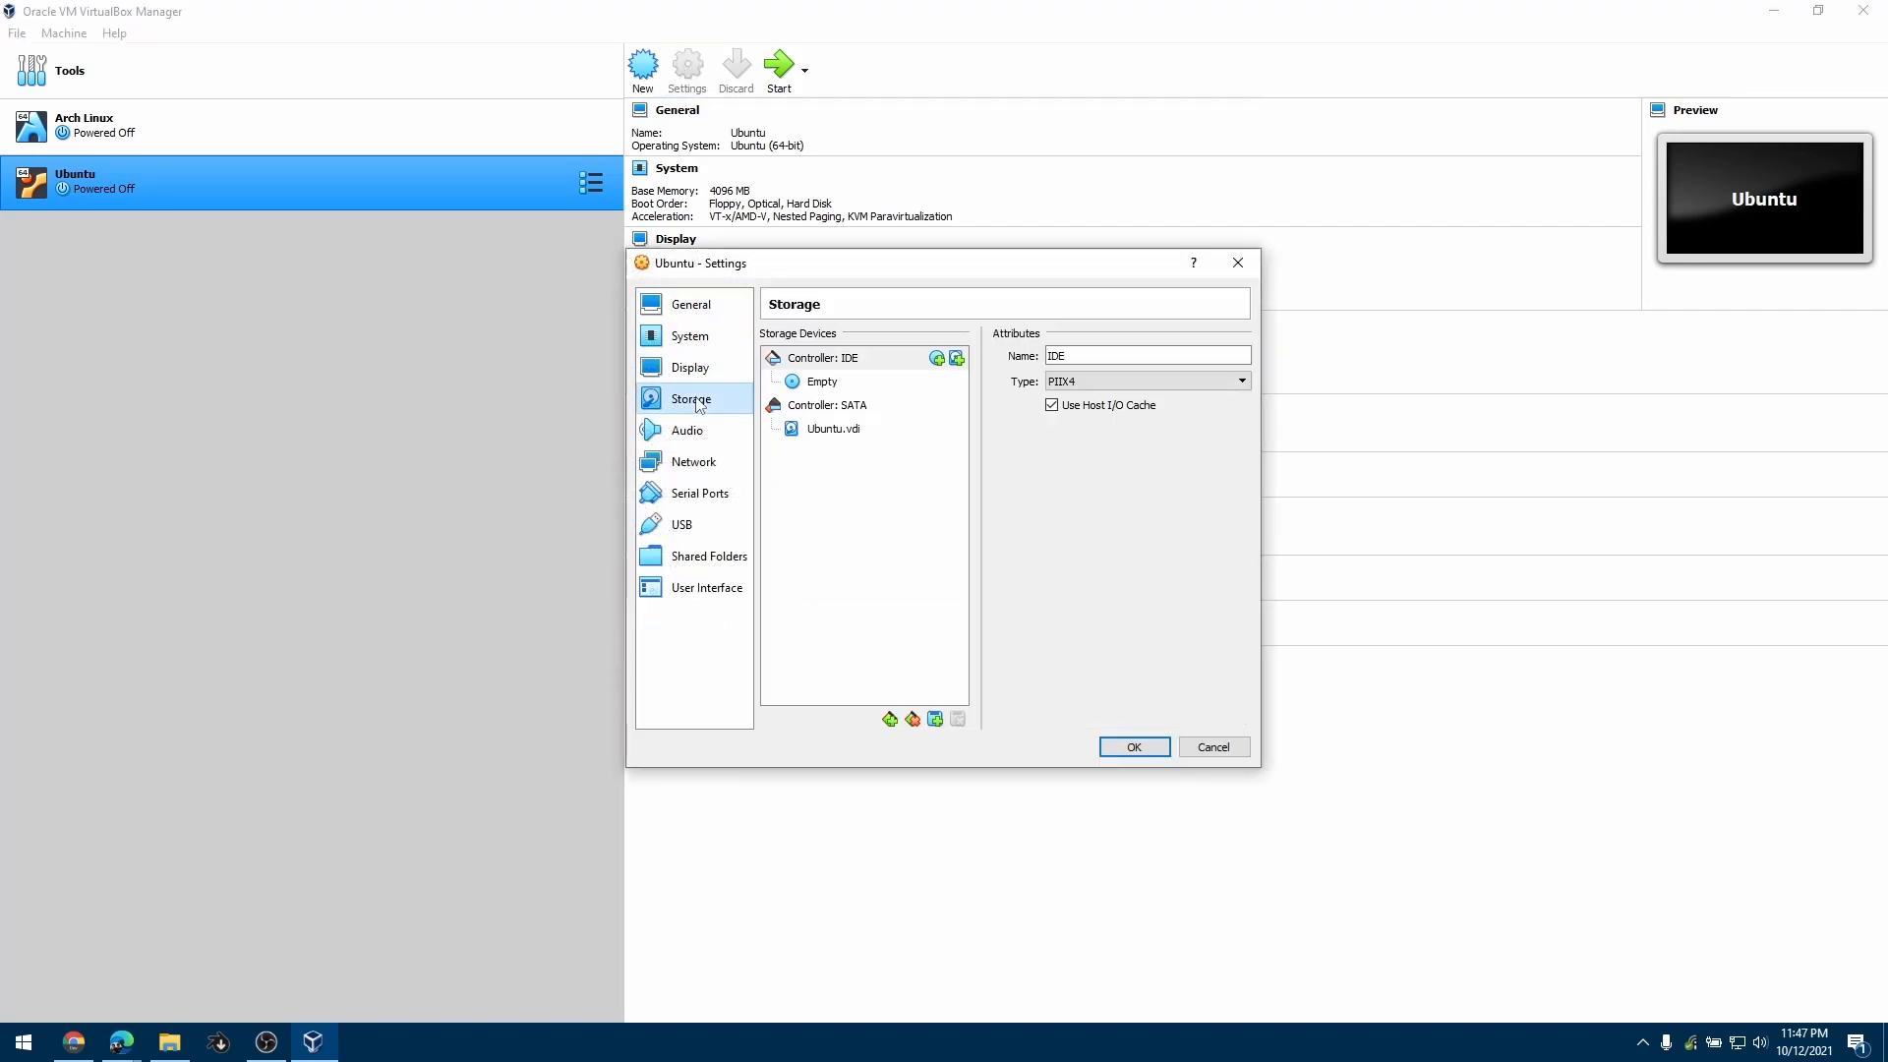
pyautogui.click(844, 386)
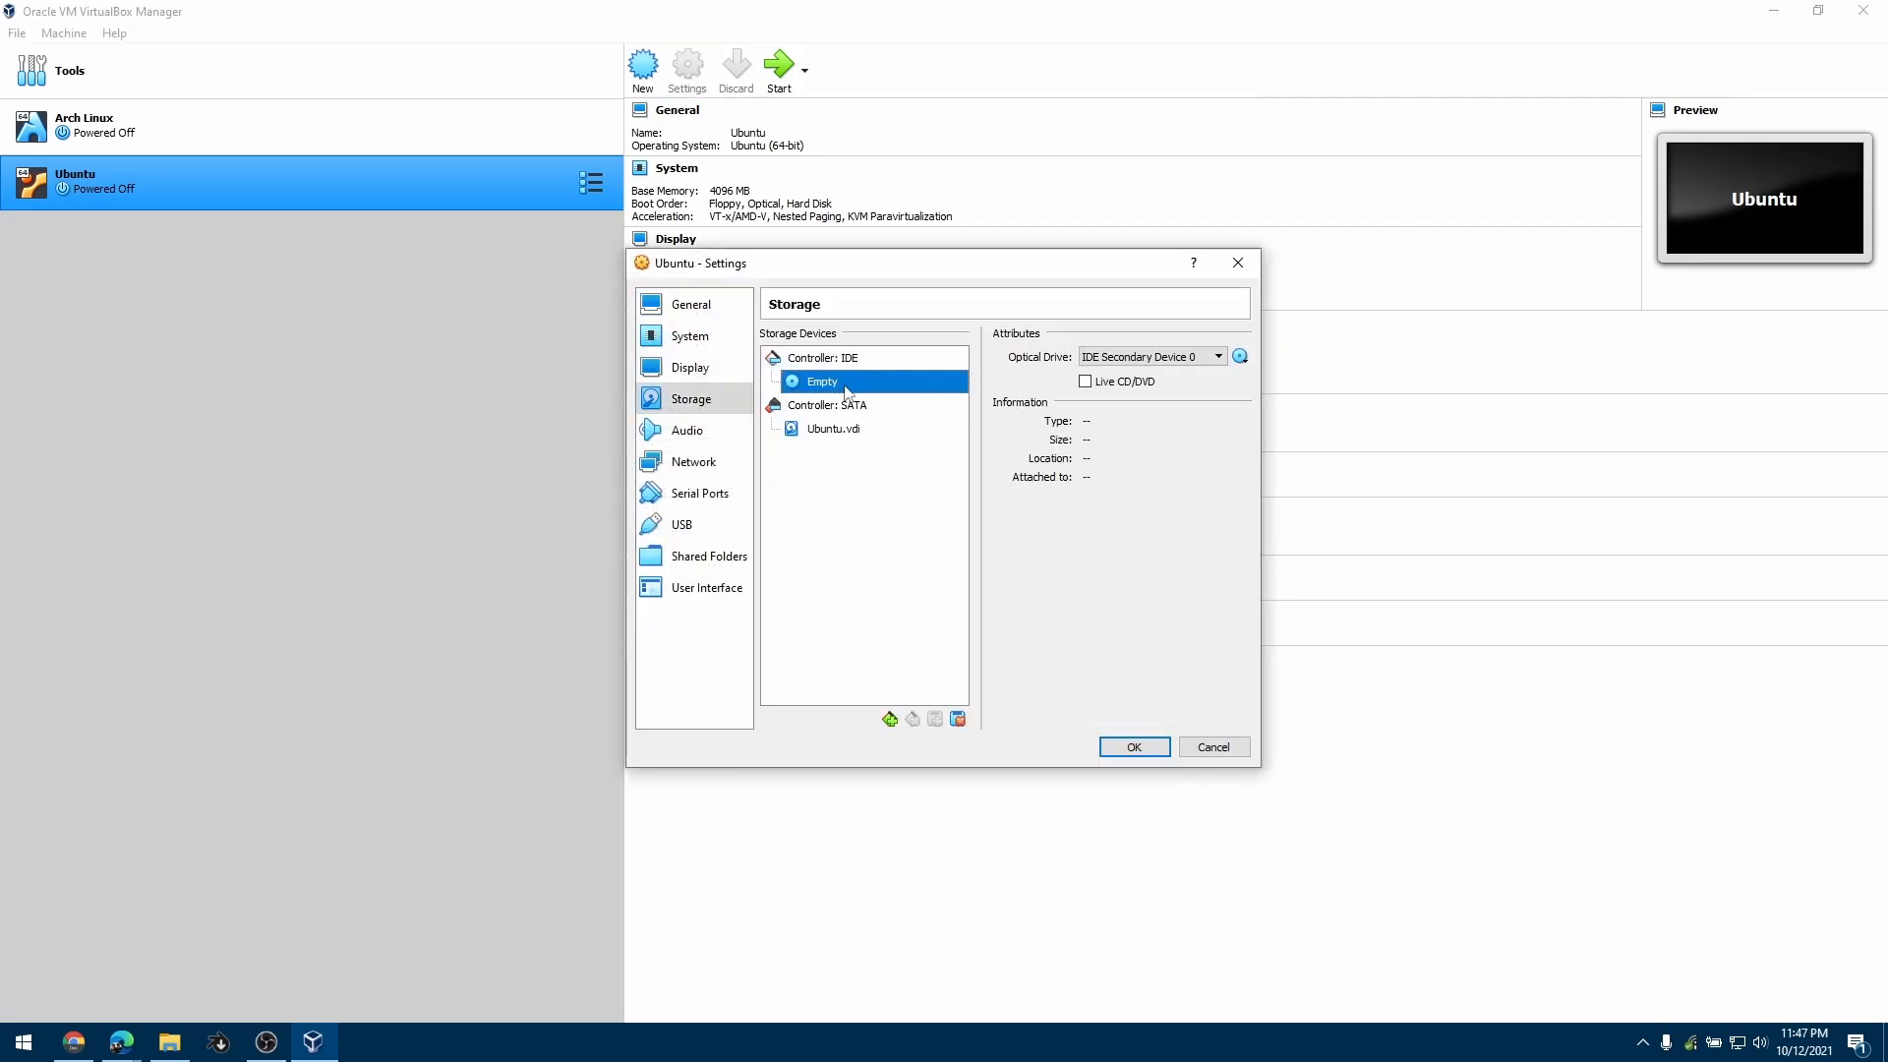
pyautogui.click(1241, 357)
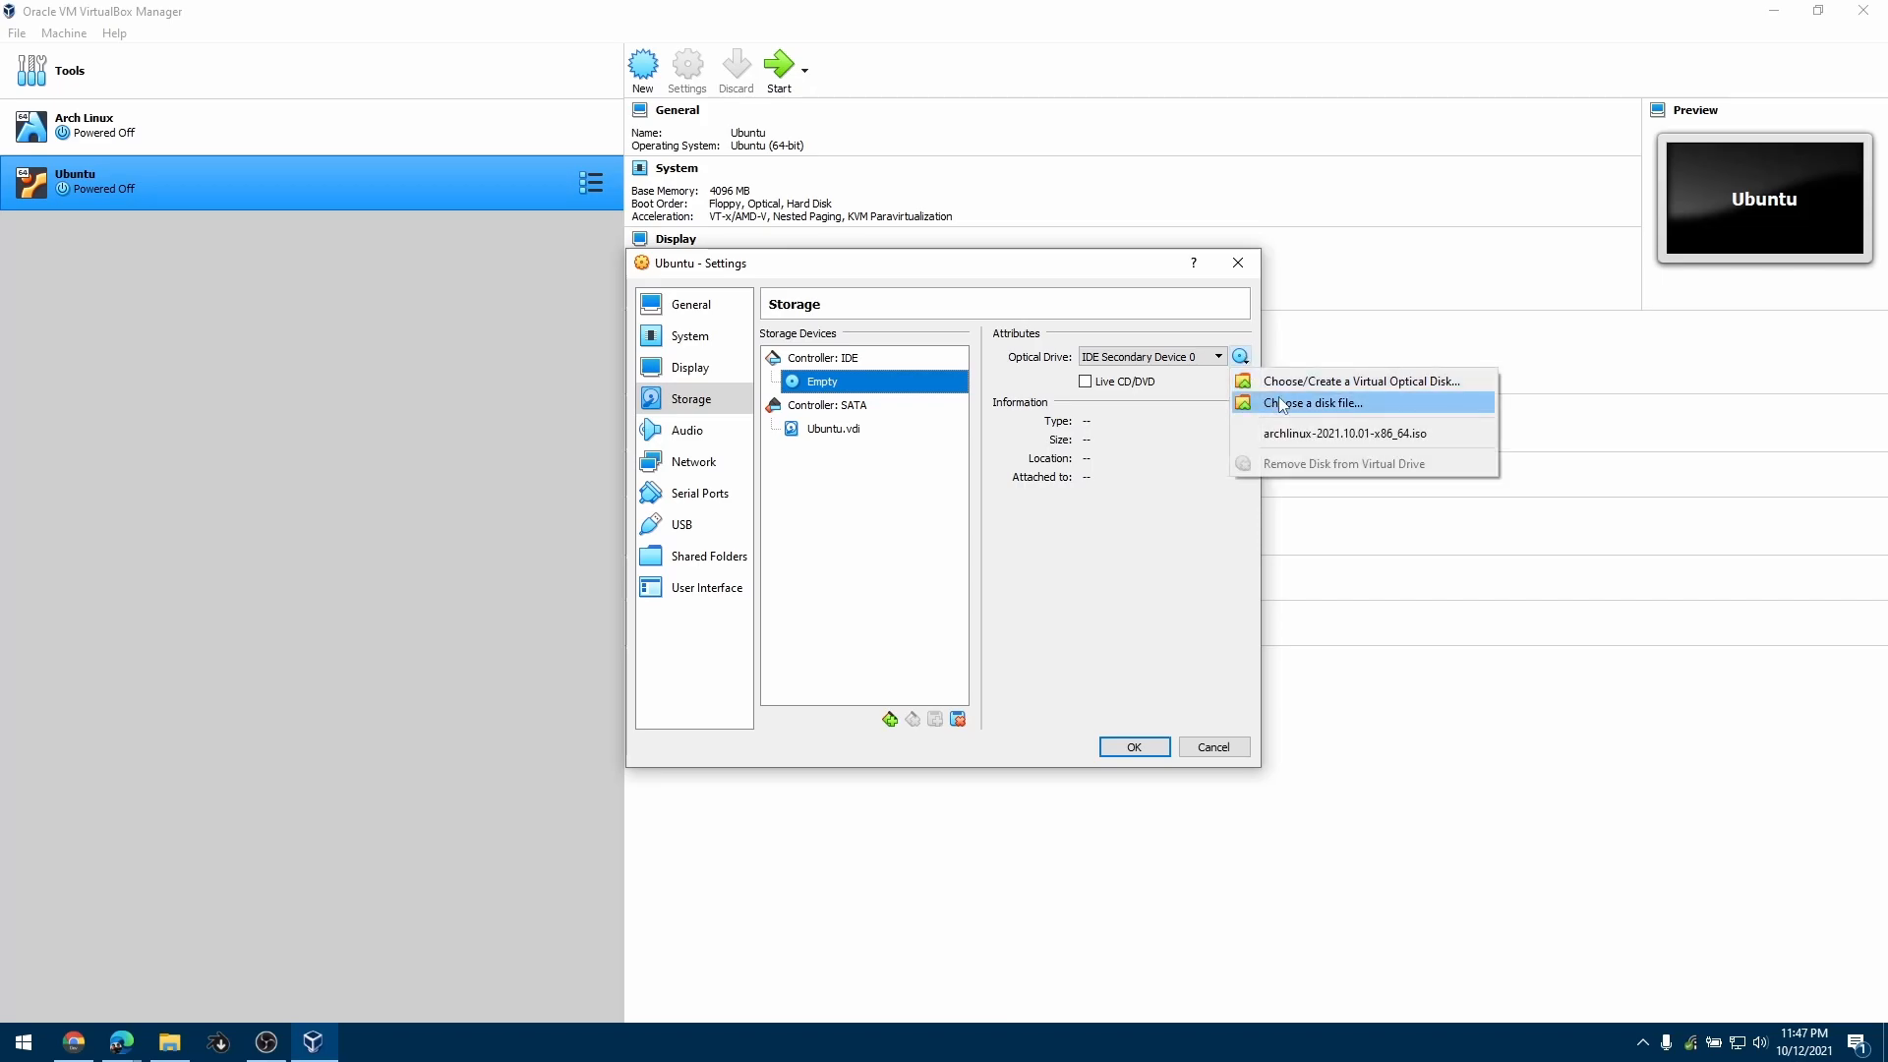
pyautogui.click(1283, 404)
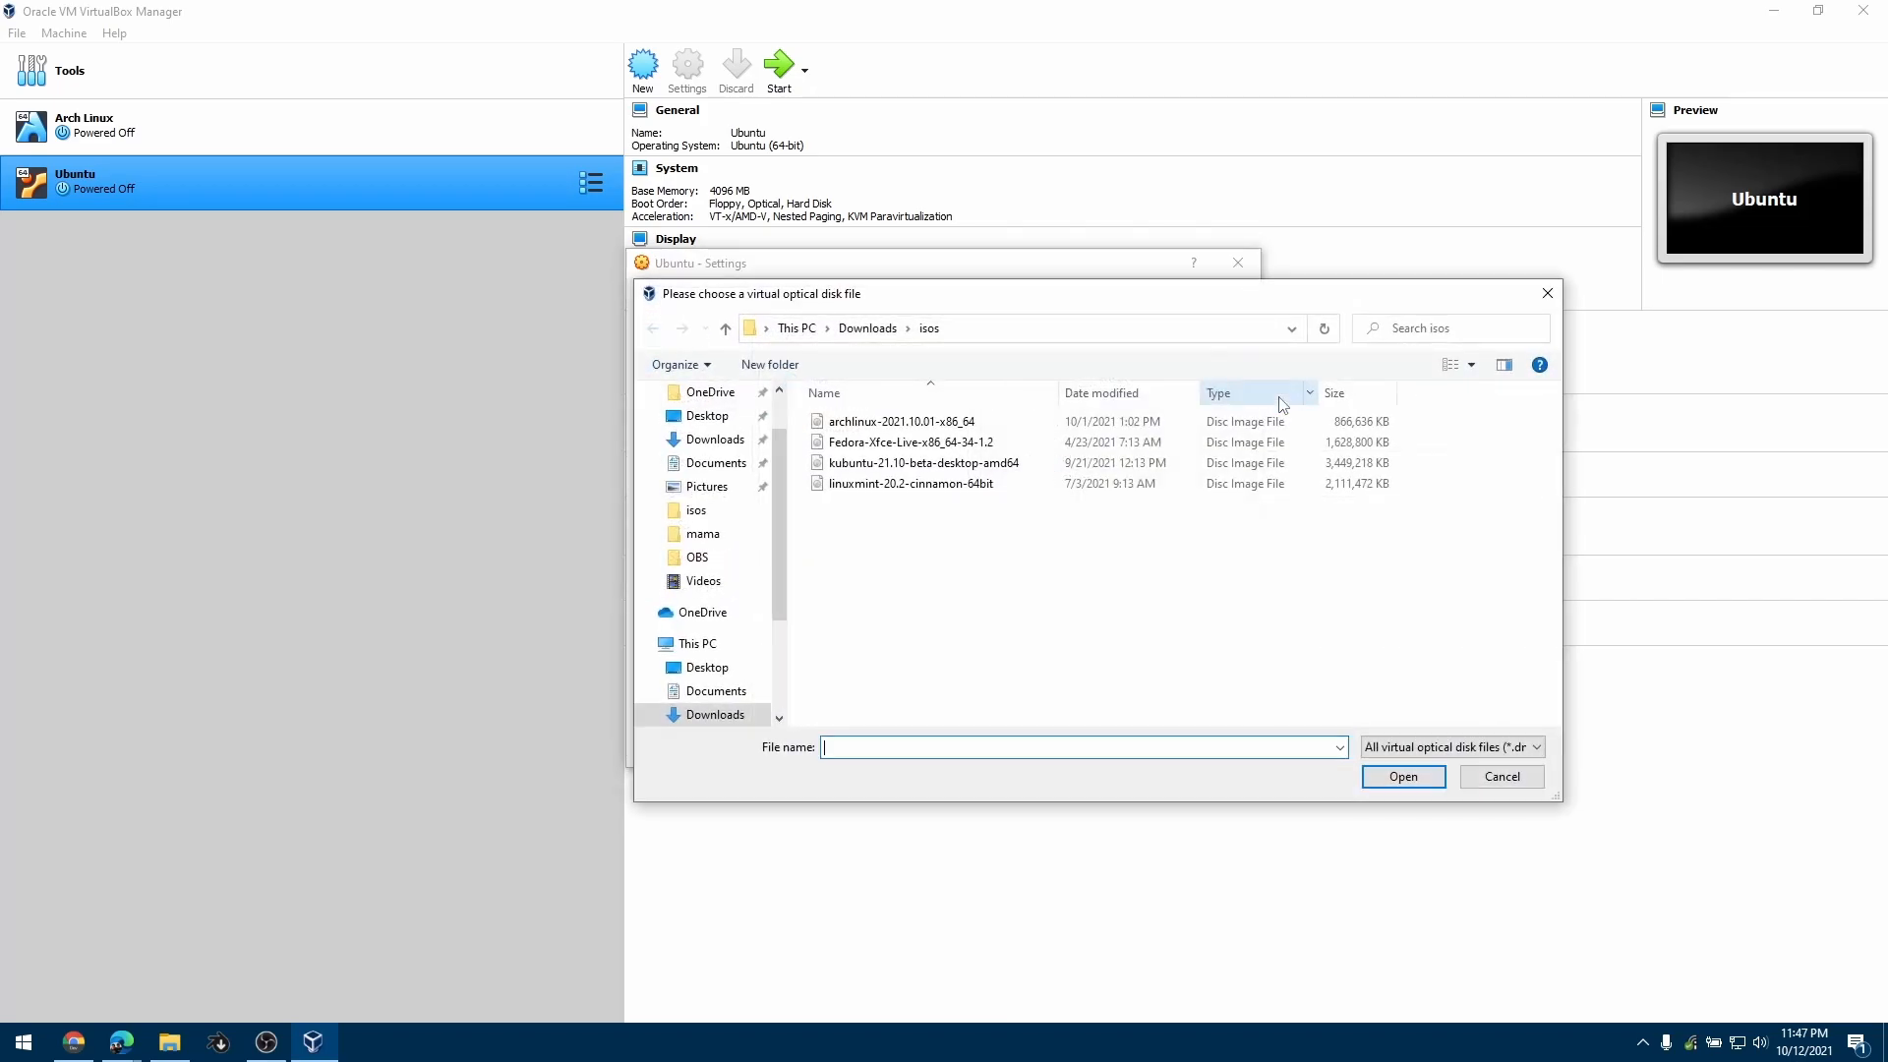
pyautogui.click(868, 329)
pyautogui.click(872, 452)
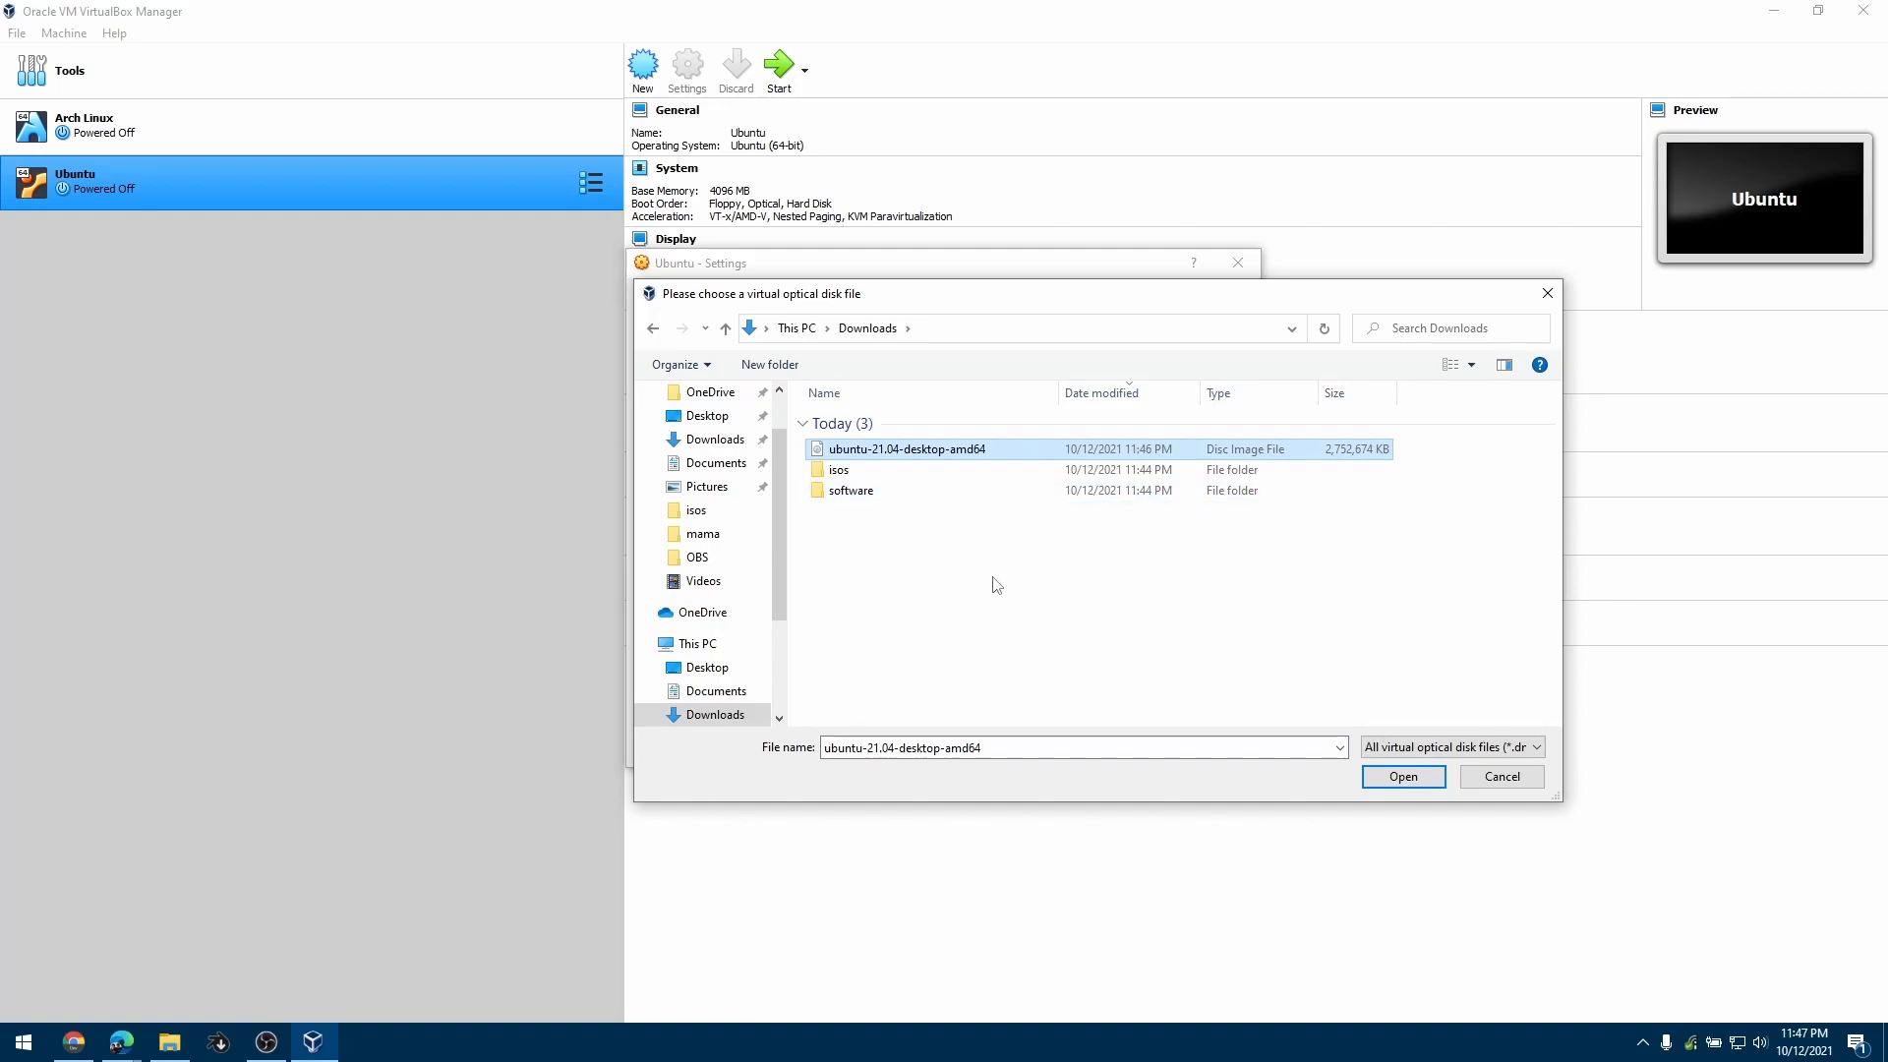
pyautogui.click(1404, 776)
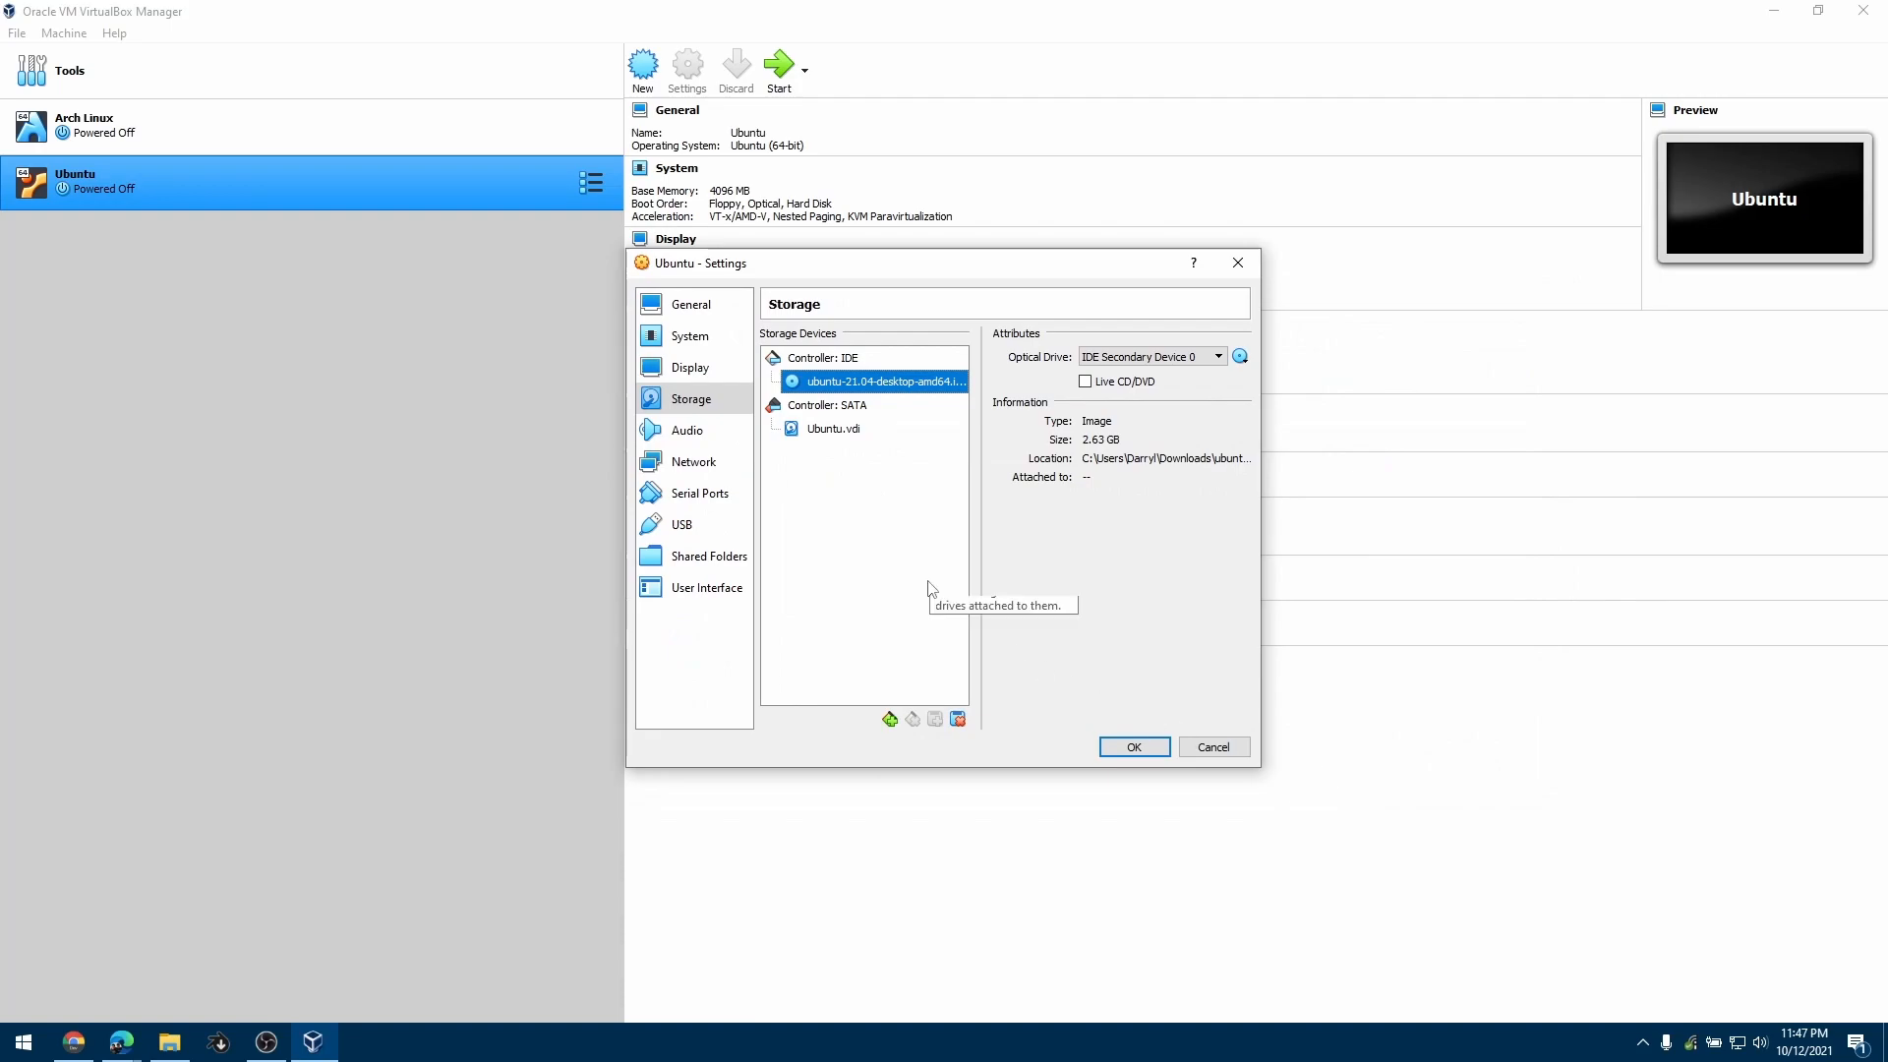
# Give the Ubuntu VM 6 processors in System settings and save the changes
pyautogui.click(702, 346)
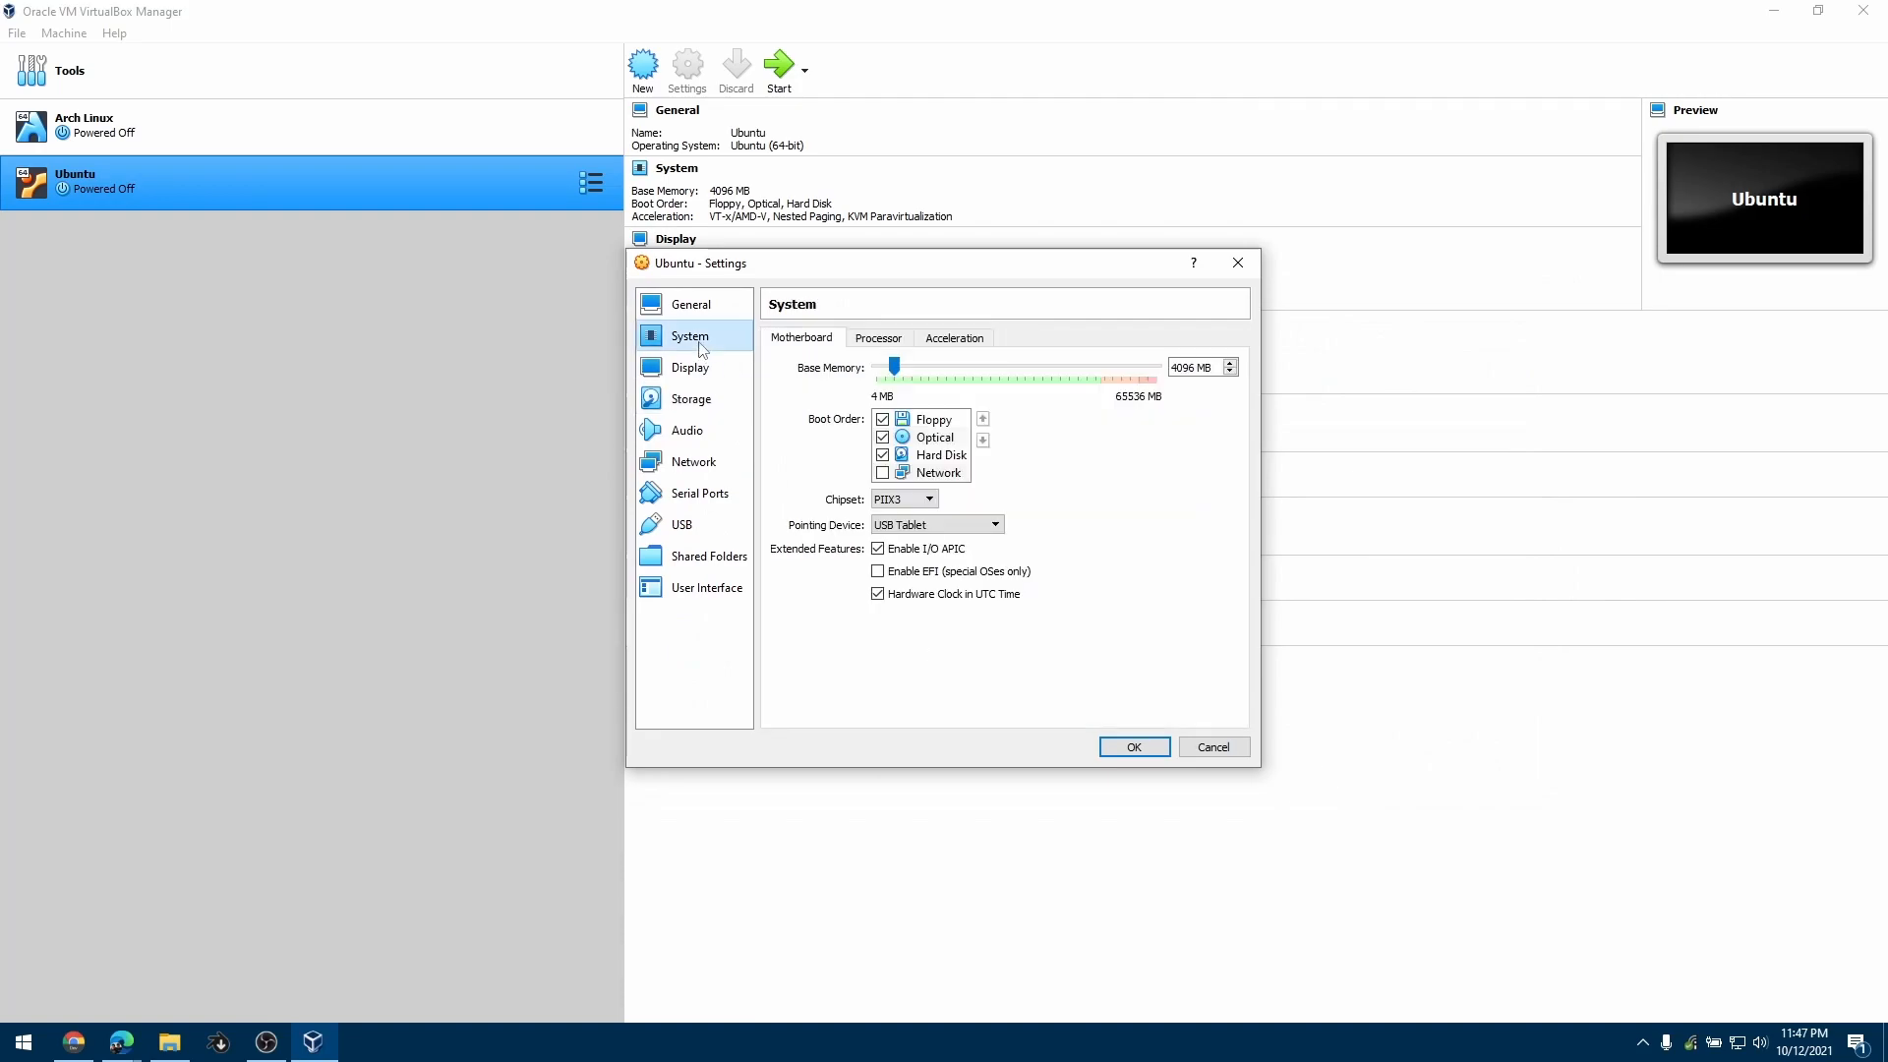
pyautogui.click(880, 341)
pyautogui.click(1104, 371)
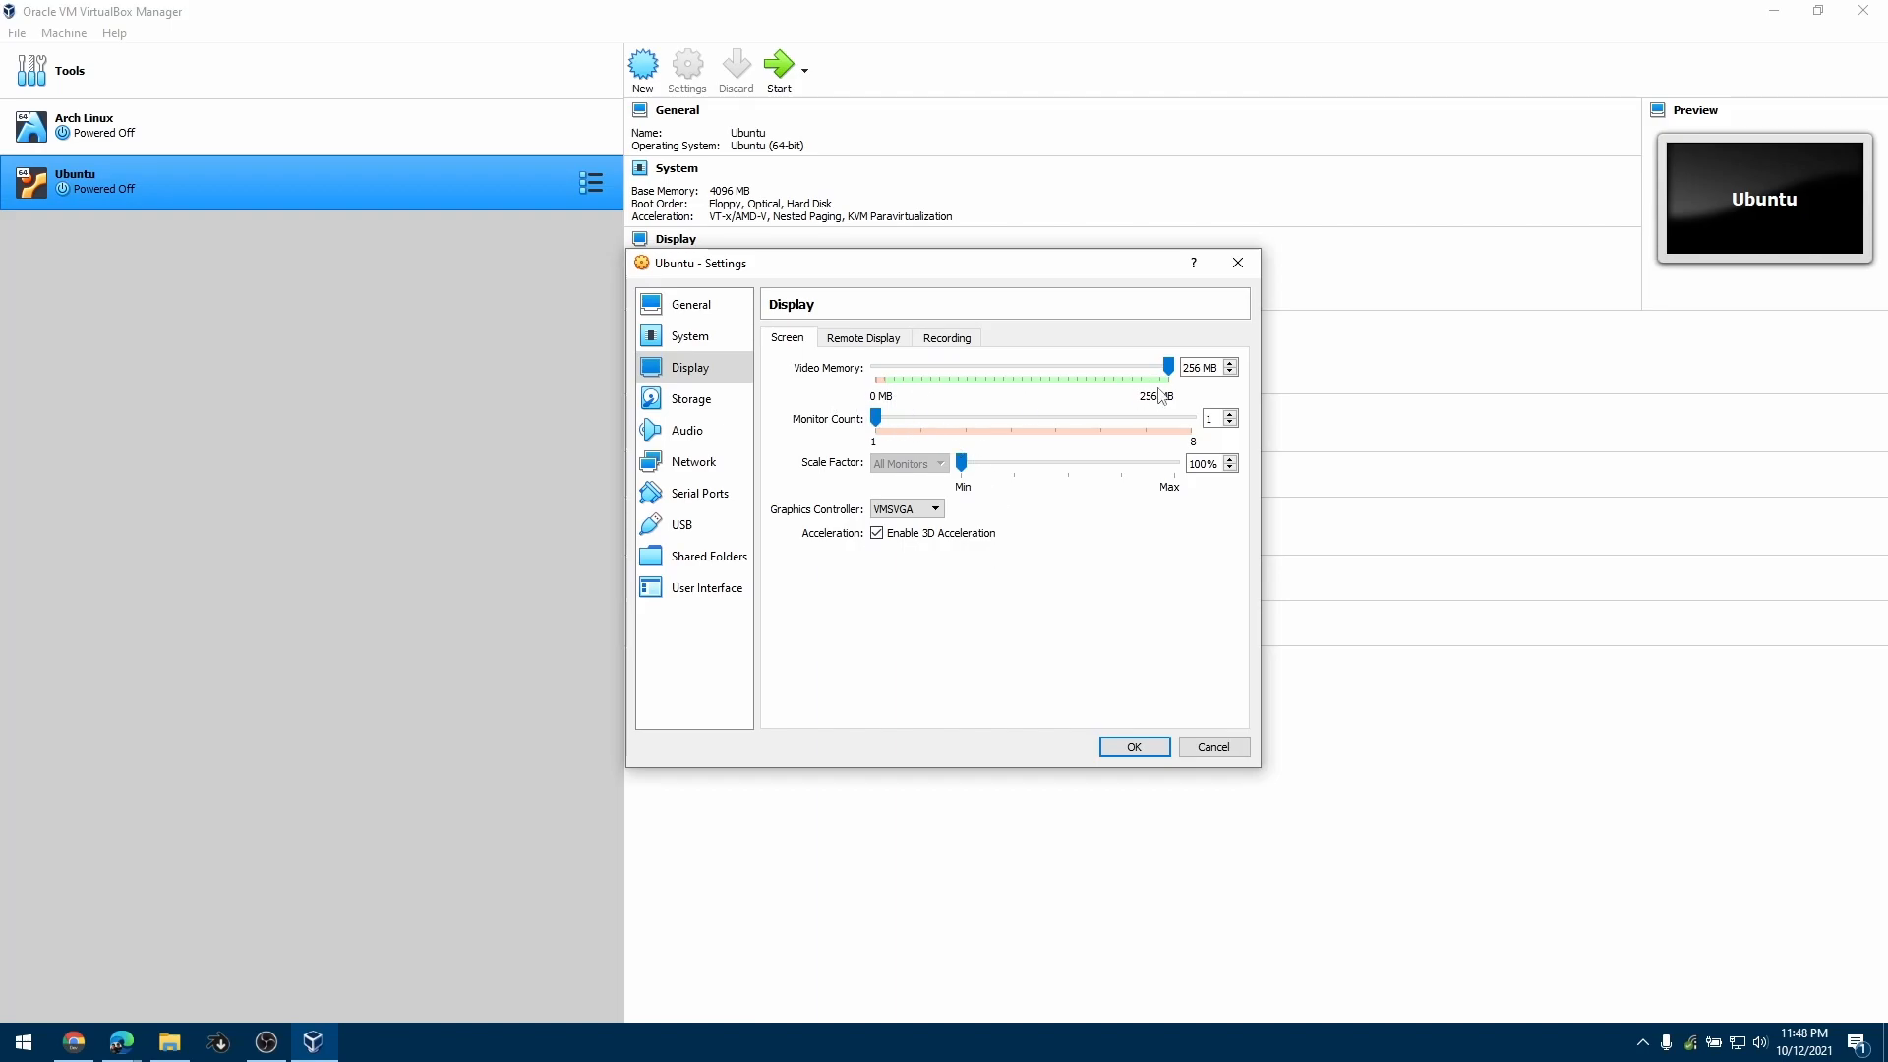
pyautogui.click(1134, 746)
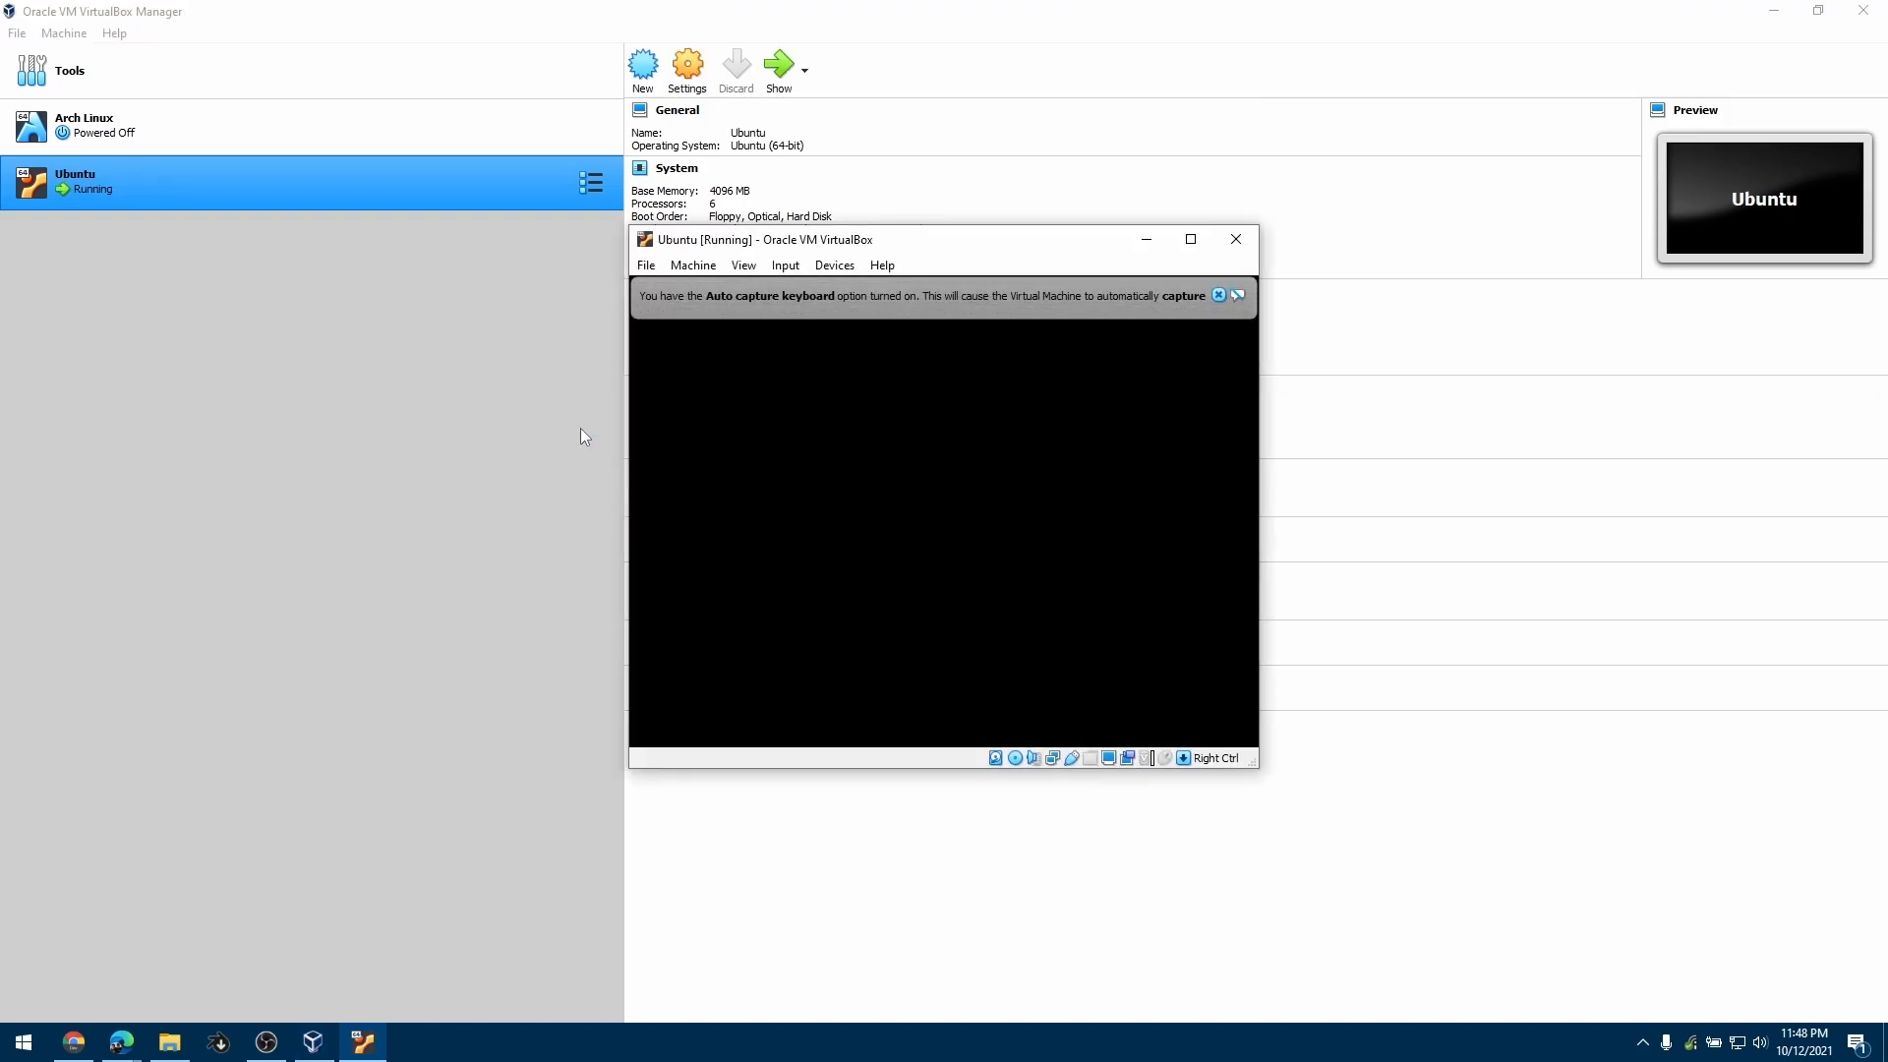
# Dismiss the keyboard auto-capture notice and boot the Ubuntu entry from the GRUB menu
pyautogui.click(1219, 297)
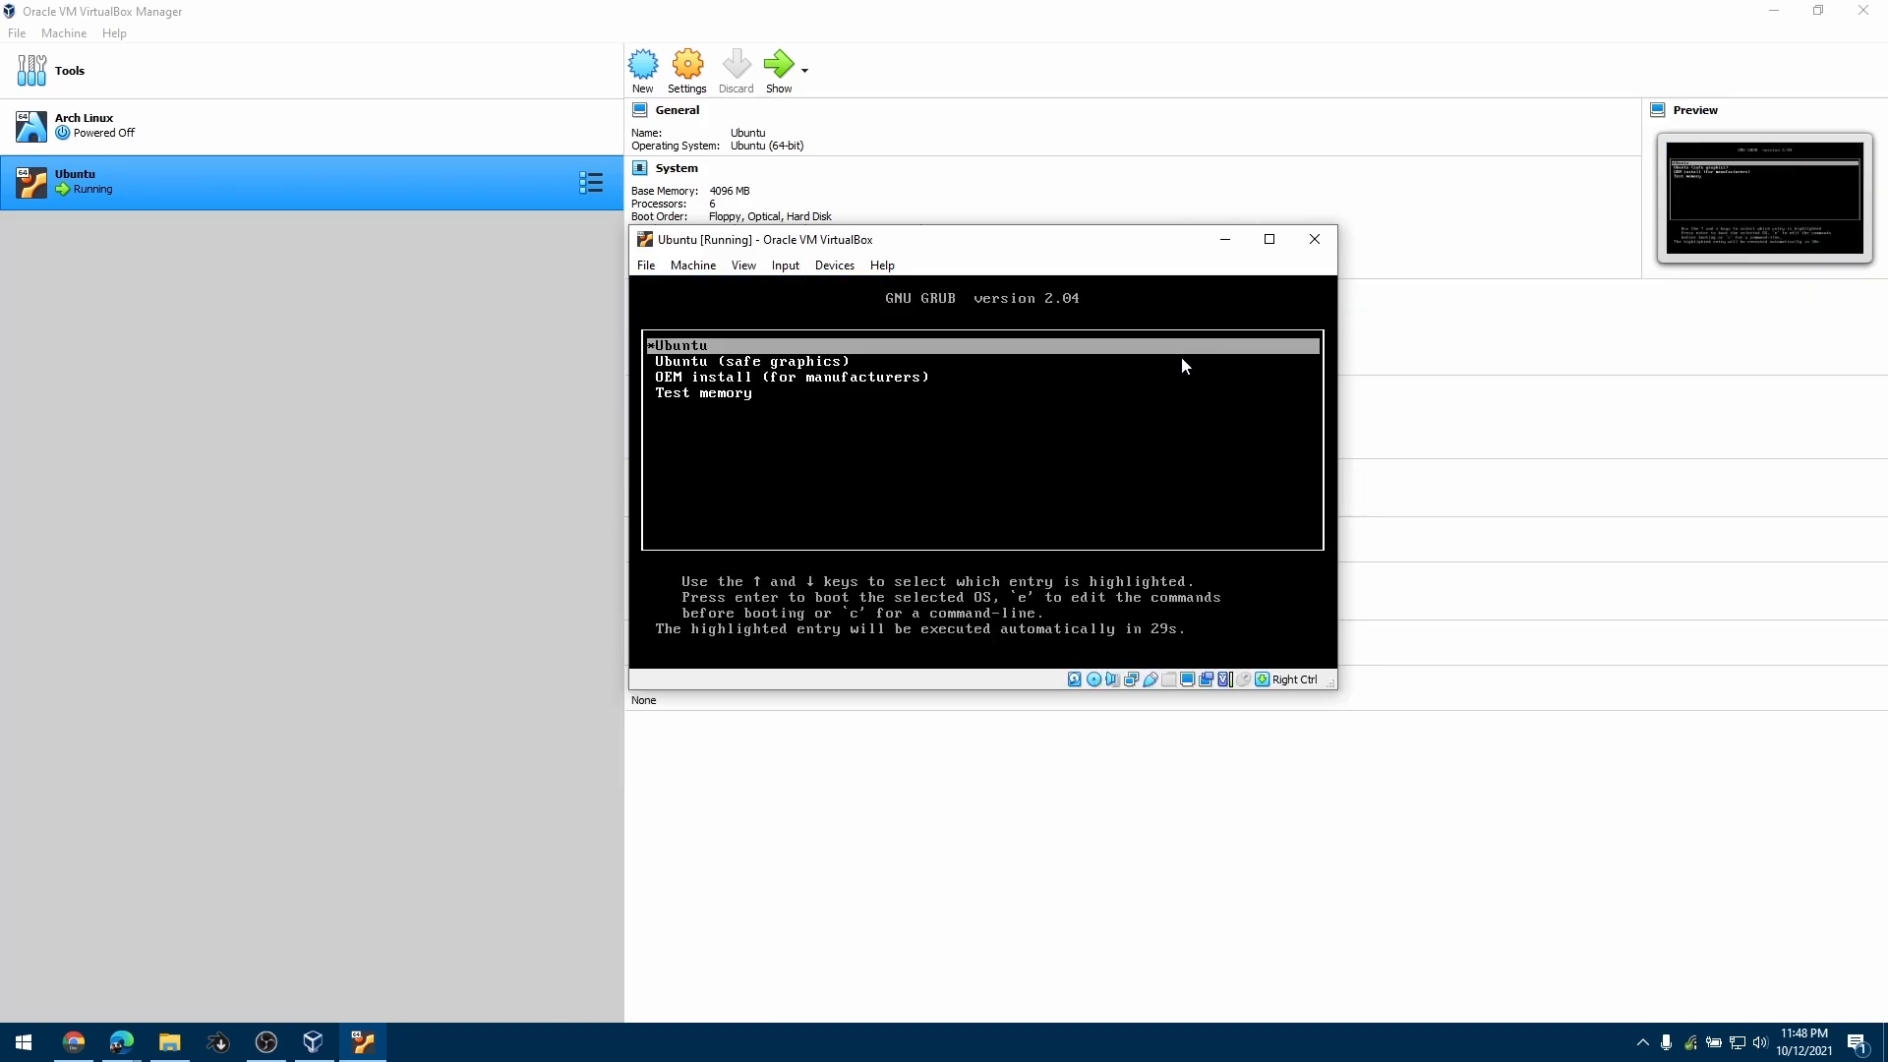
pyautogui.press('Return')
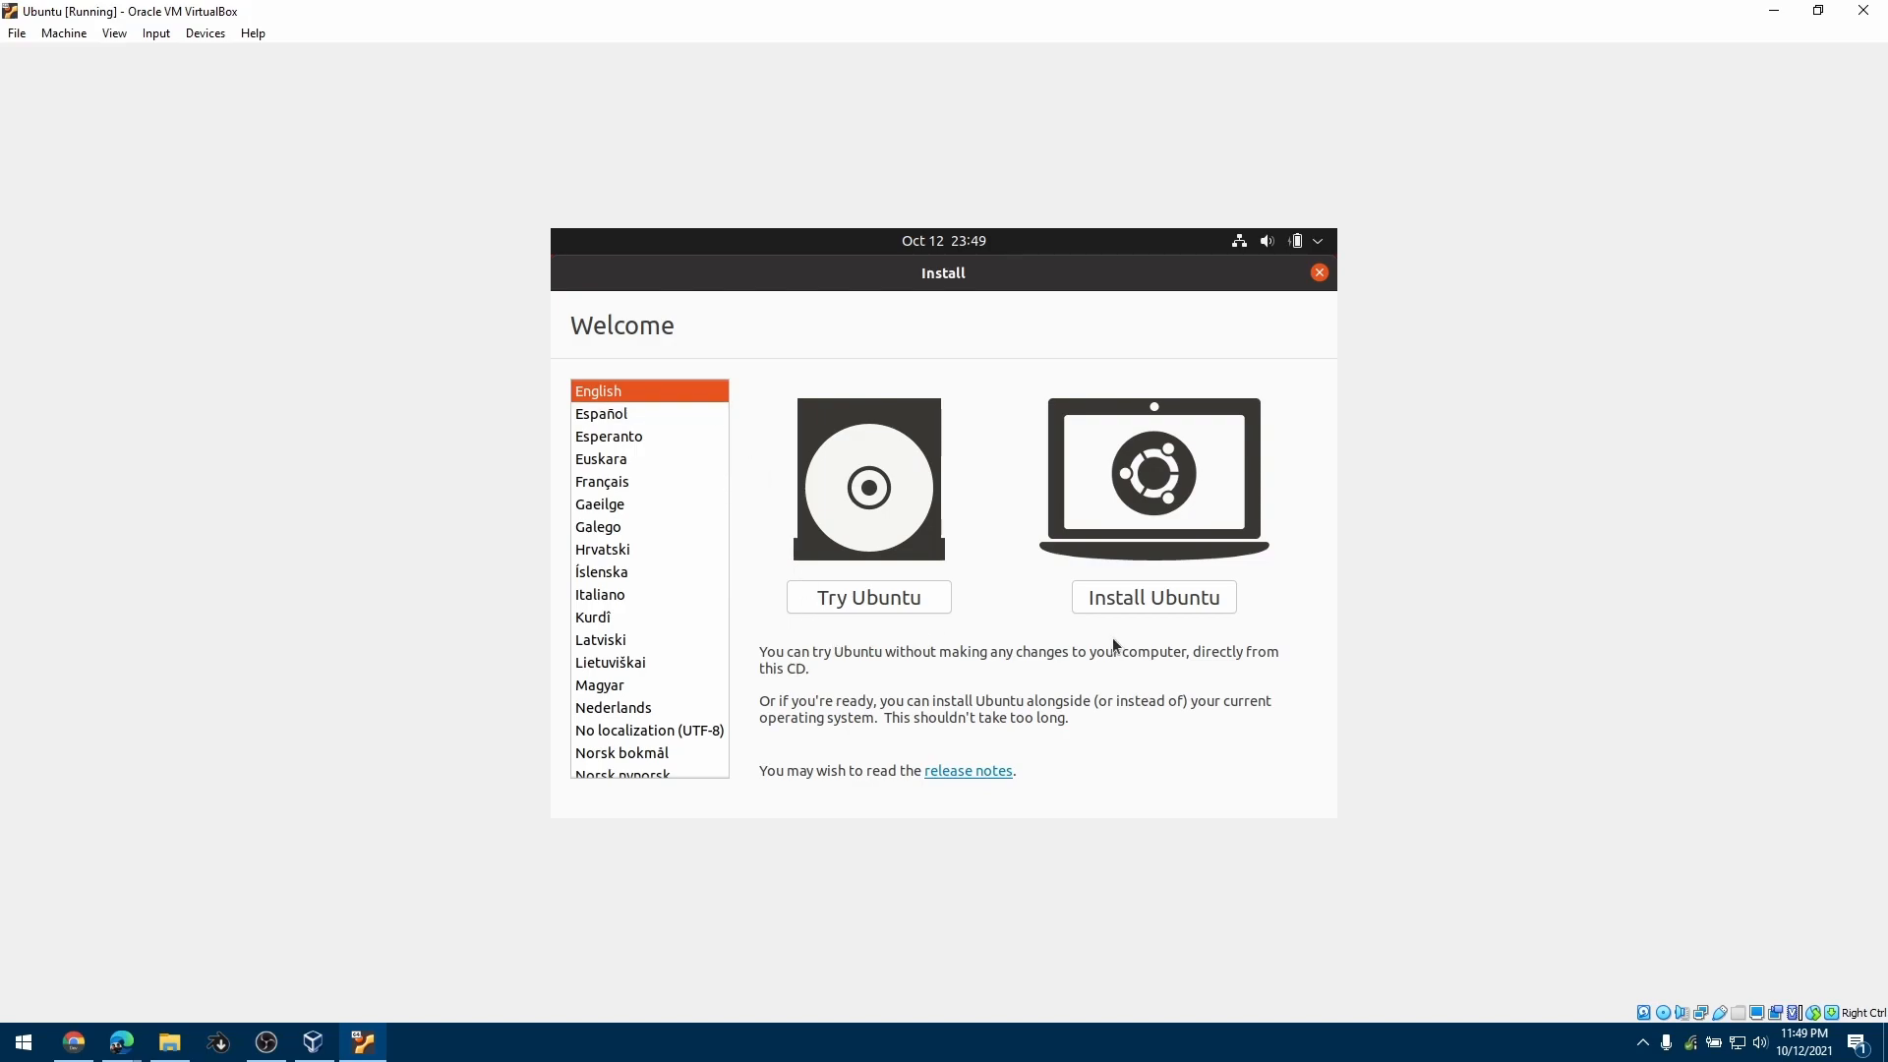
# Choose Install Ubuntu, keep the English (US) keyboard layout, and untick downloading updates while installing
pyautogui.click(1133, 609)
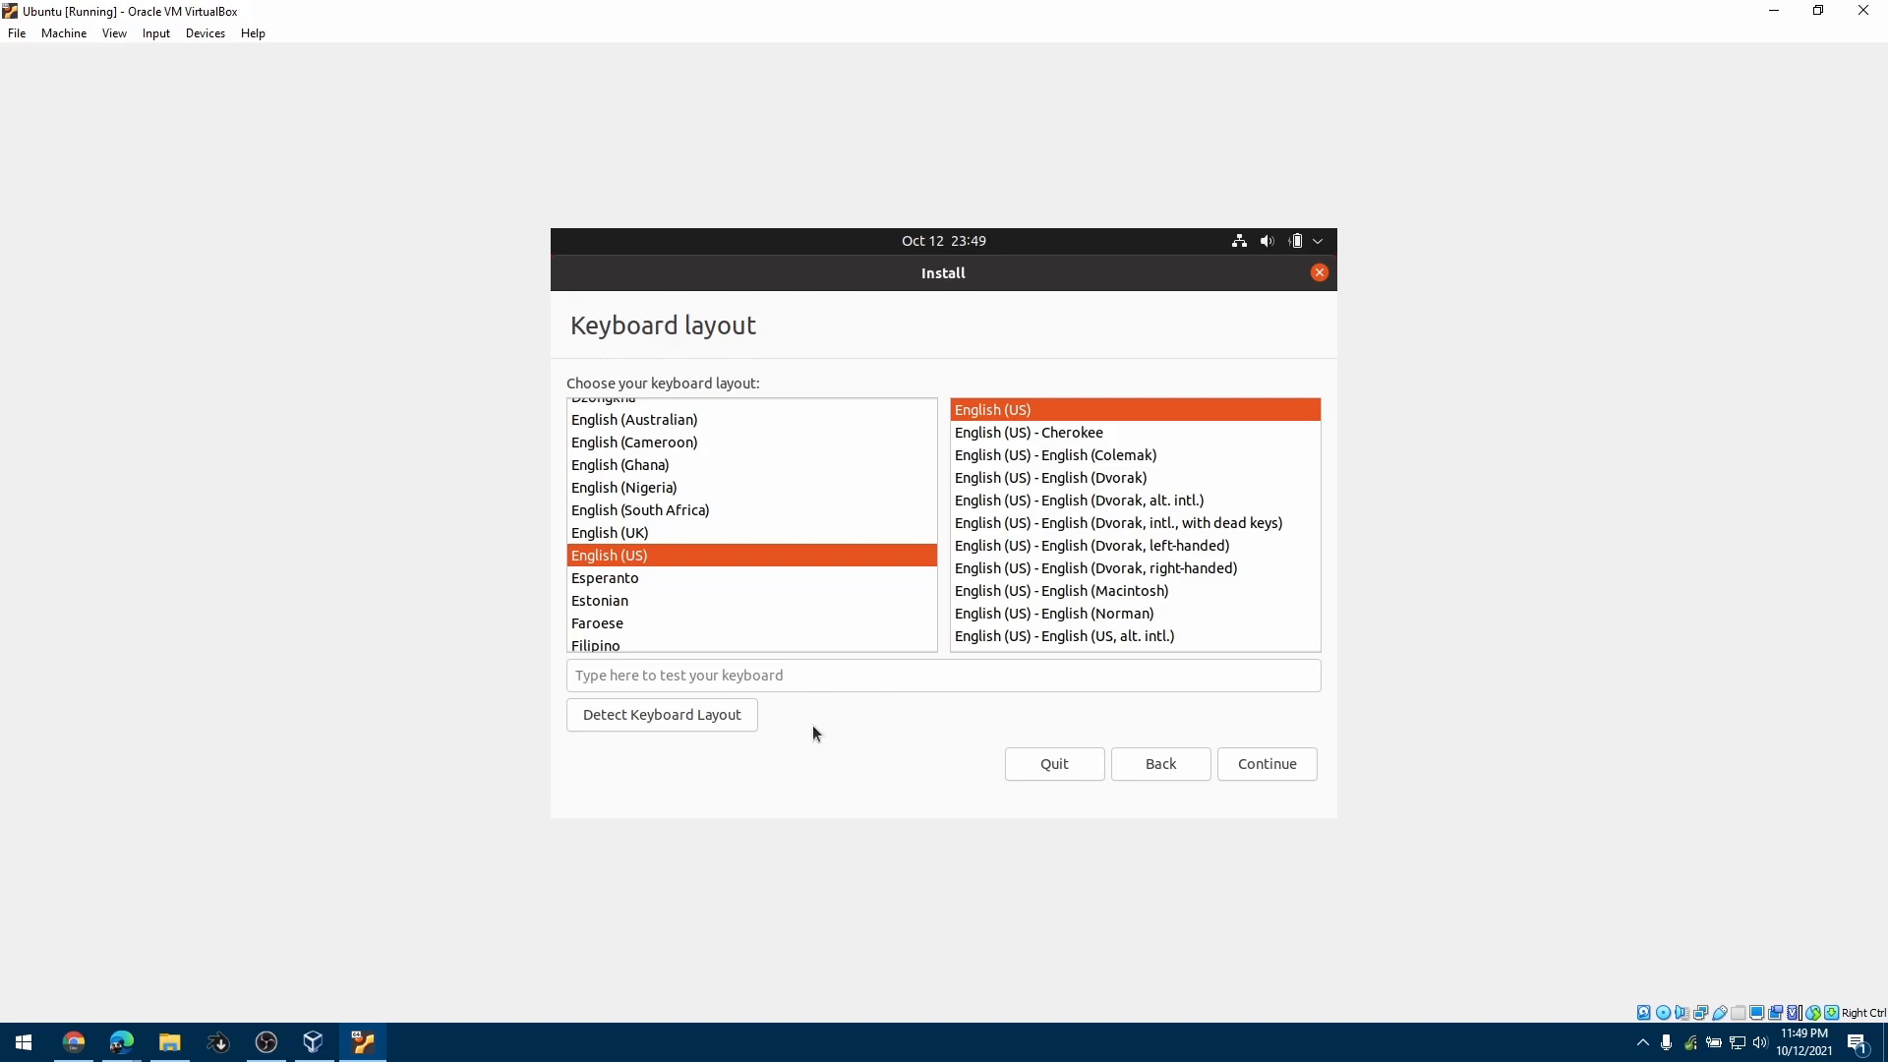
pyautogui.moveTo(930, 479)
pyautogui.mouseDown()
pyautogui.moveTo(924, 452)
pyautogui.moveTo(924, 488)
pyautogui.mouseUp()
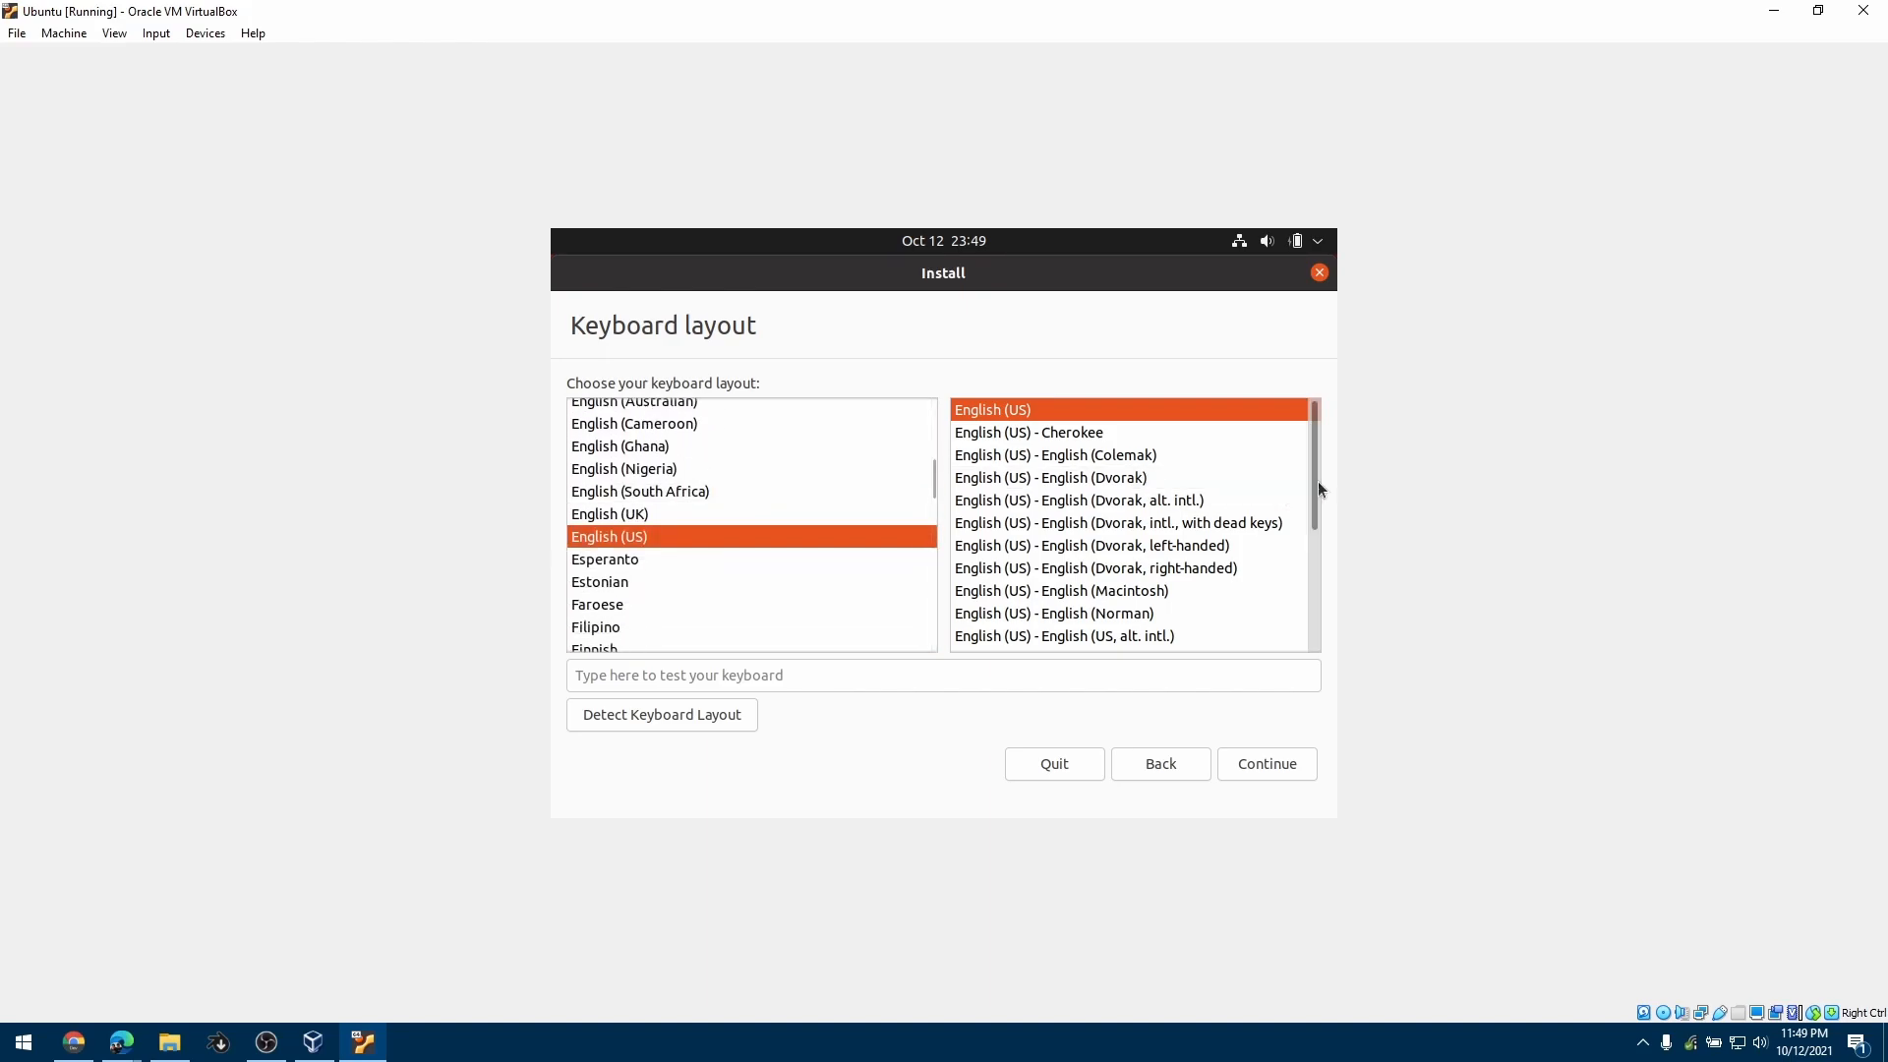
pyautogui.moveTo(1319, 486); pyautogui.dragTo(1312, 537)
pyautogui.click(830, 678)
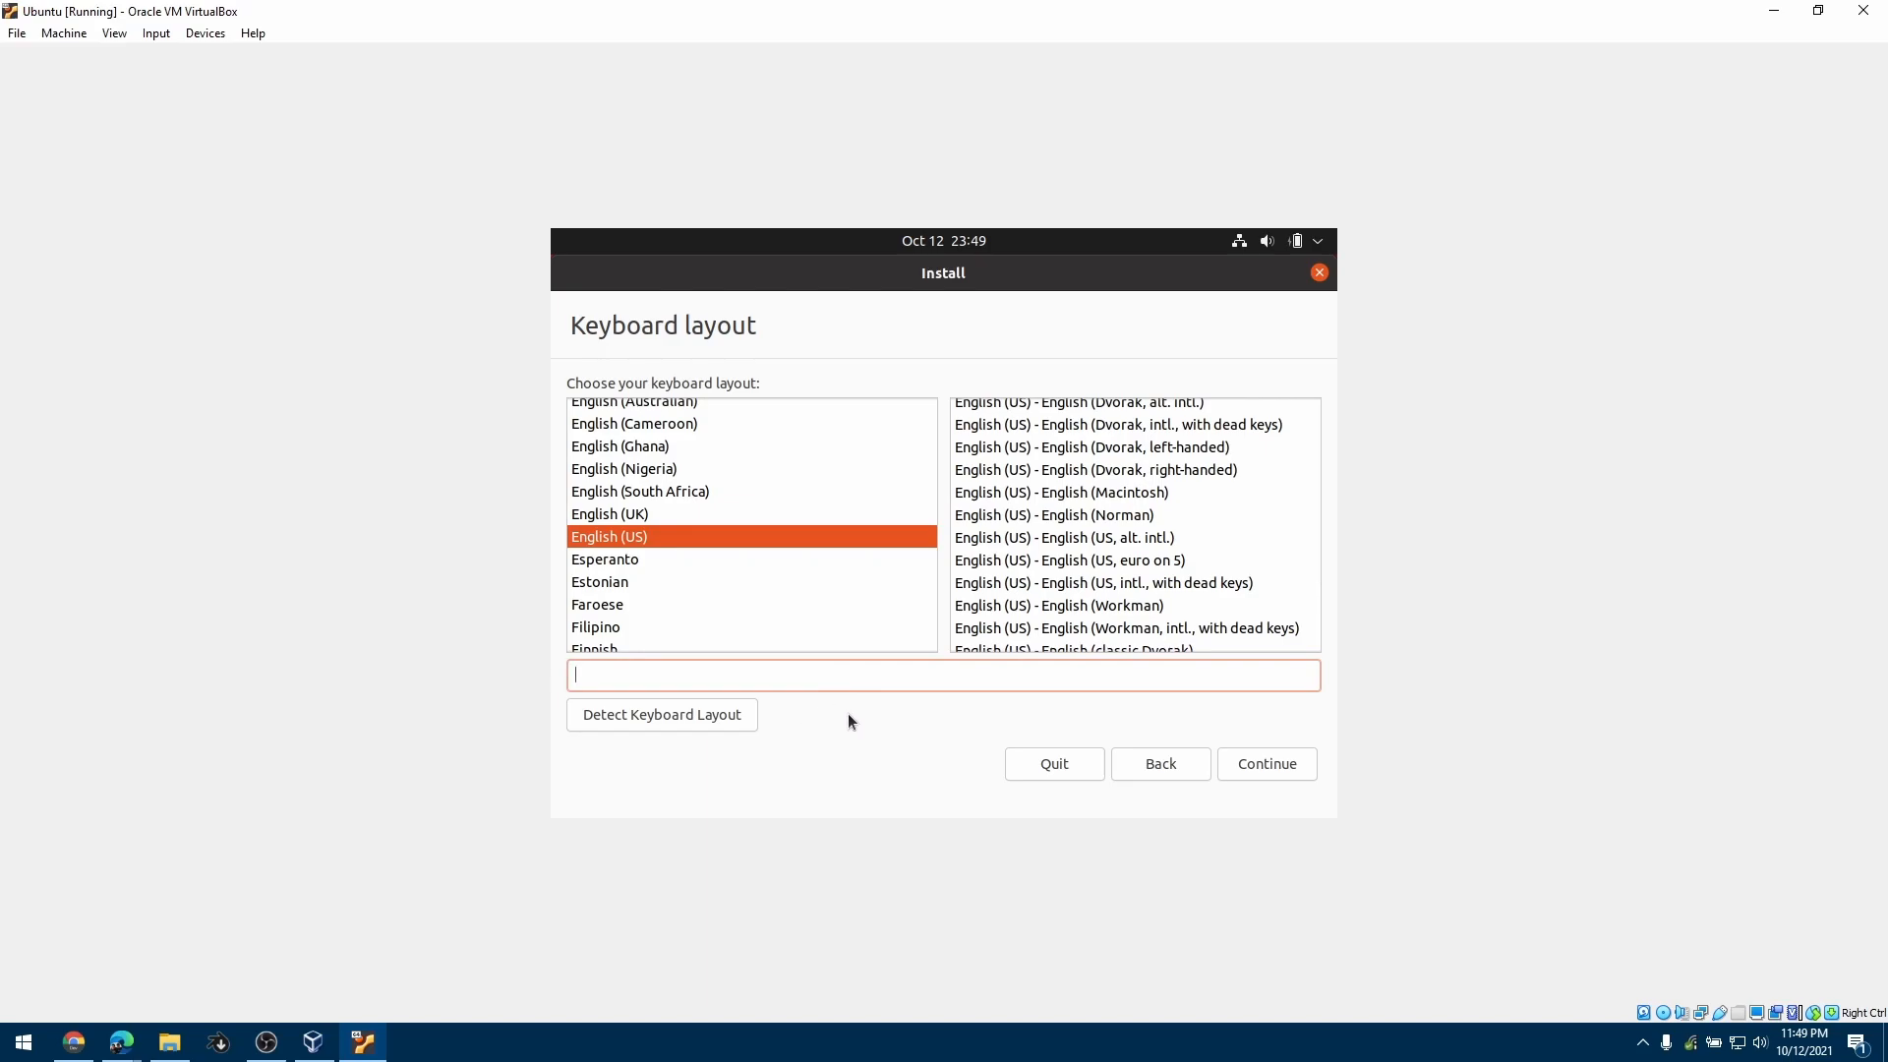
pyautogui.click(1243, 774)
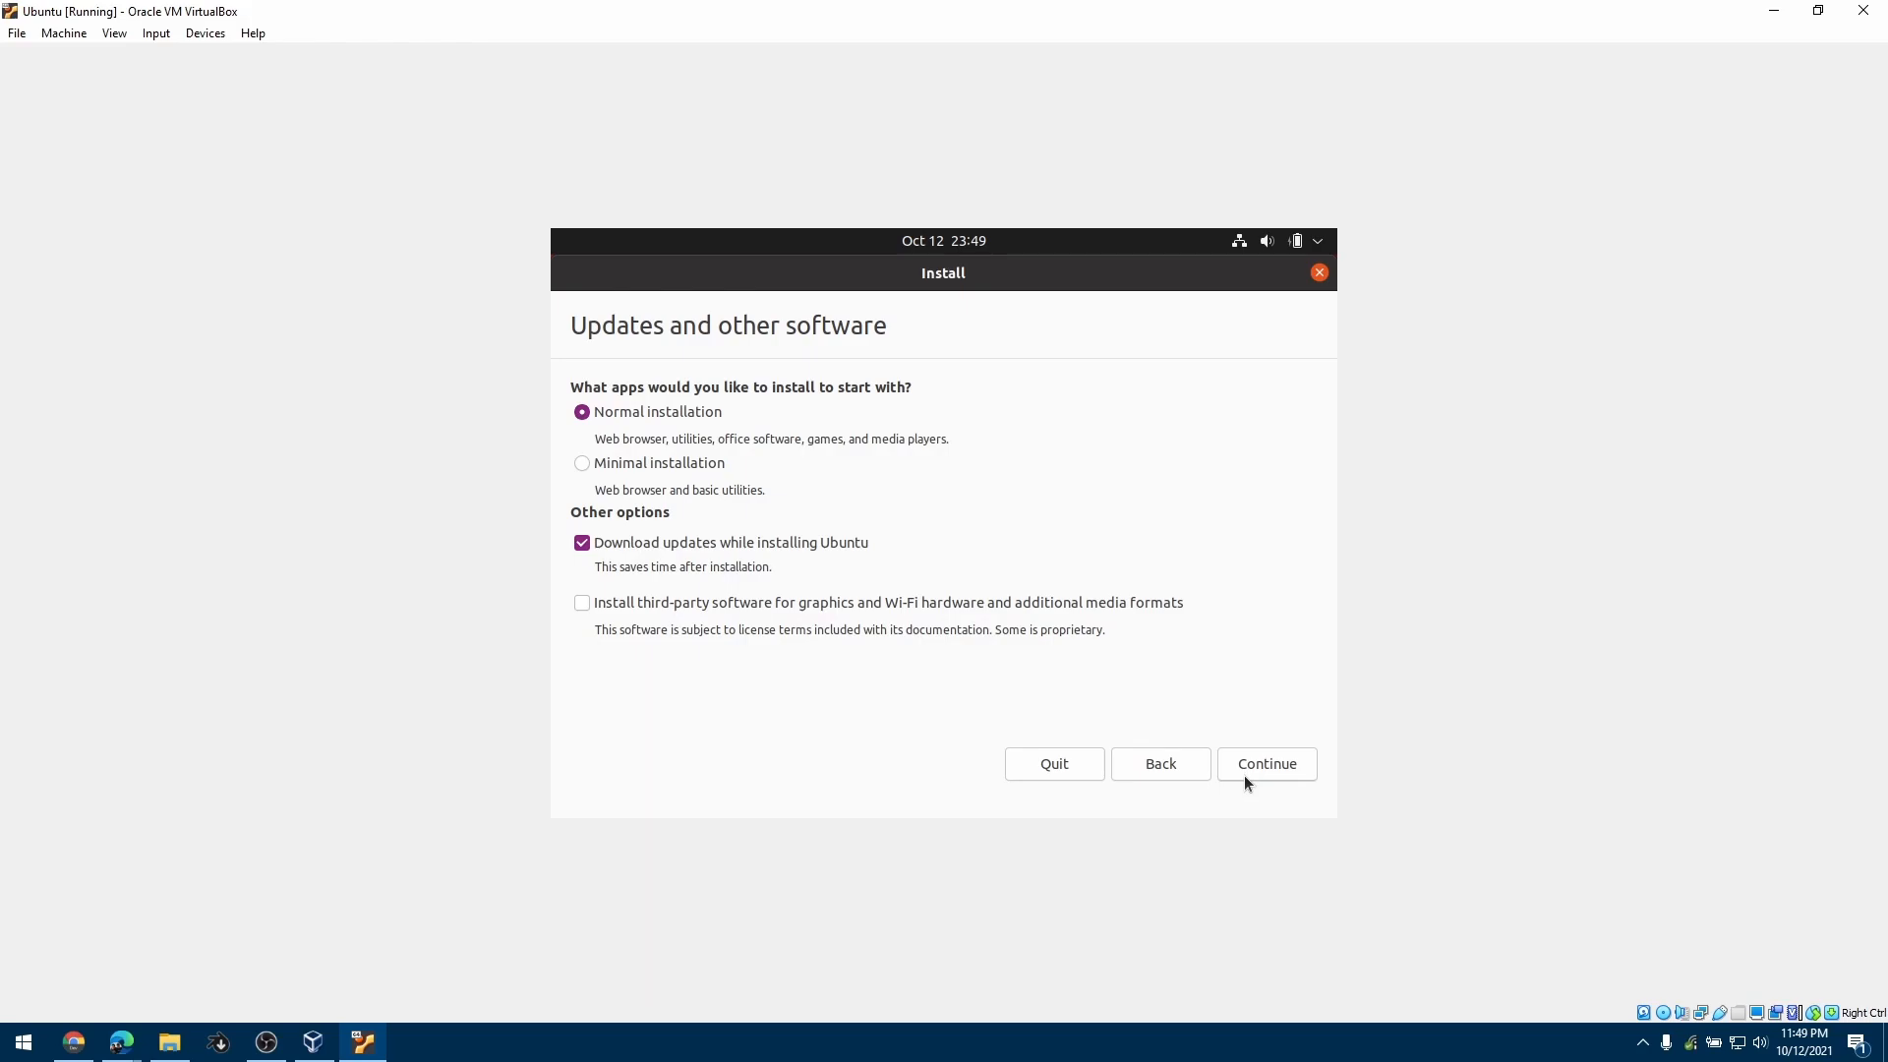
pyautogui.click(690, 543)
# Keep Erase disk and install Ubuntu, then confirm writing the ESP and ext4 partition changes
pyautogui.click(1252, 766)
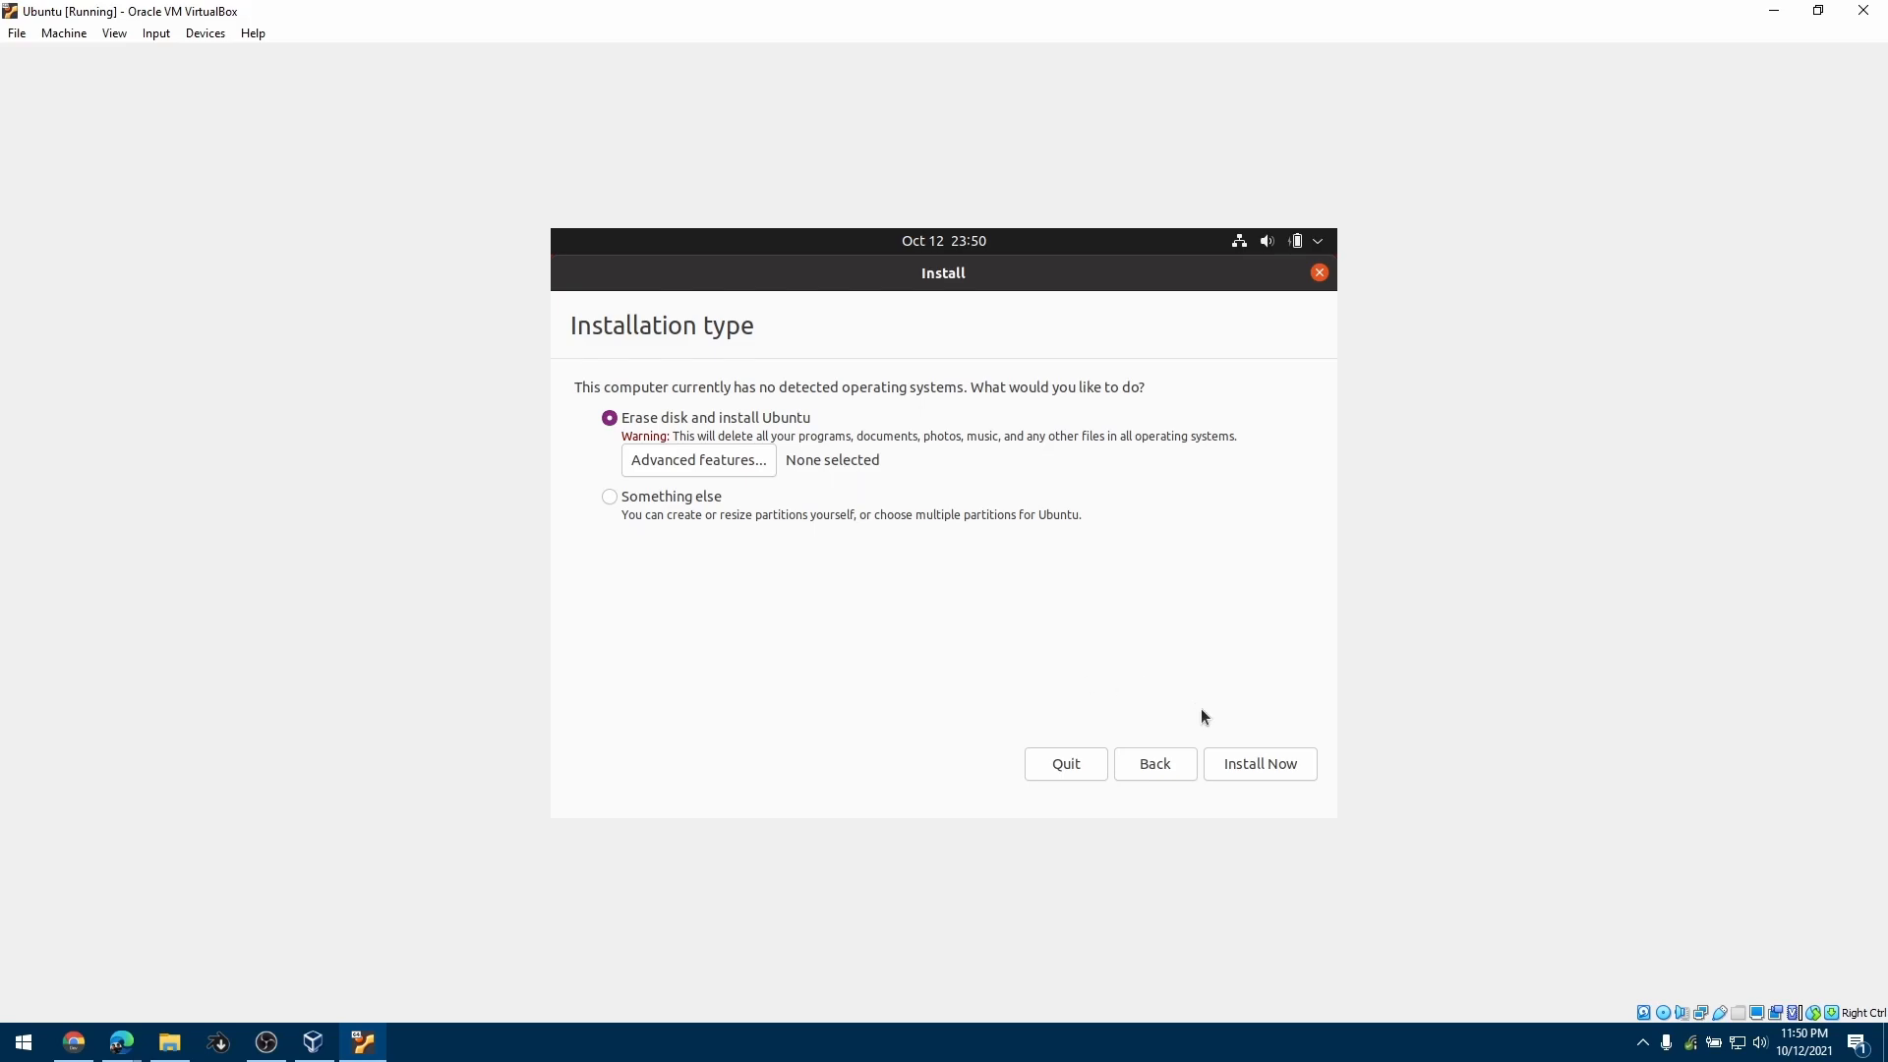
pyautogui.click(1243, 764)
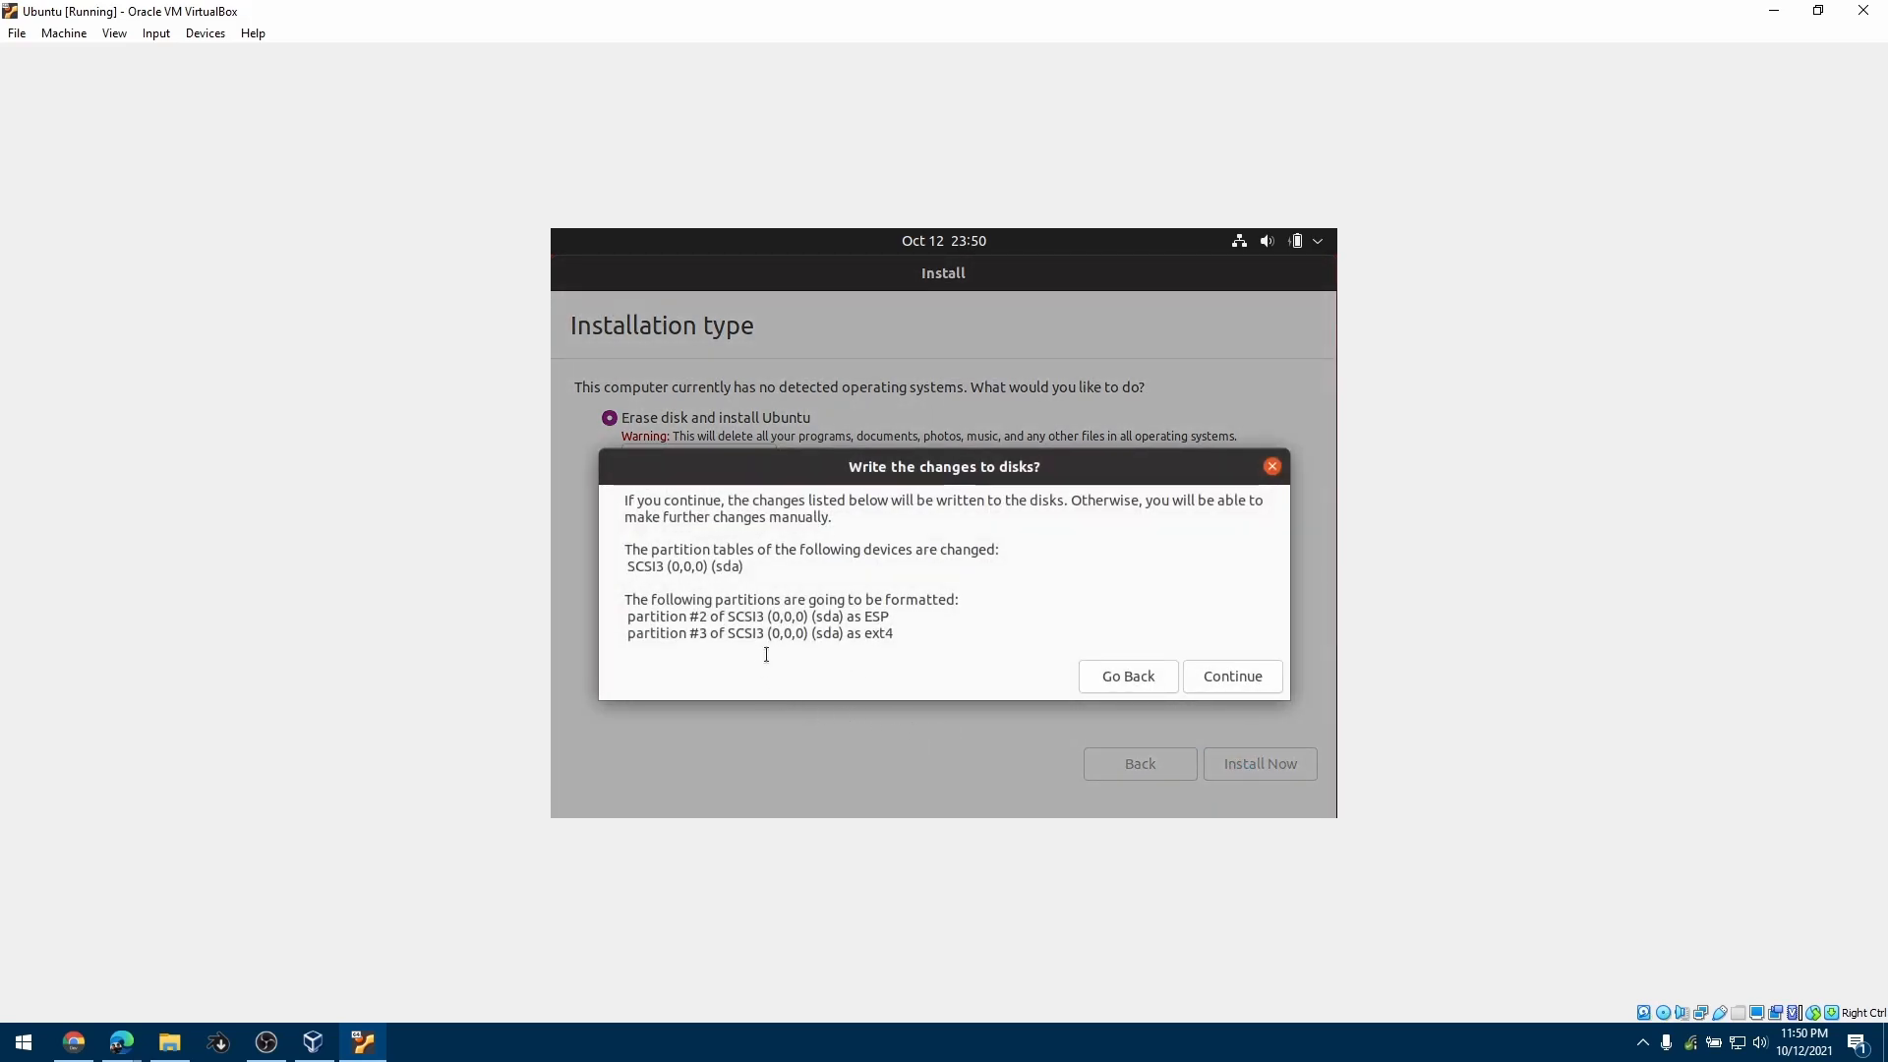
pyautogui.moveTo(614, 620); pyautogui.dragTo(943, 619)
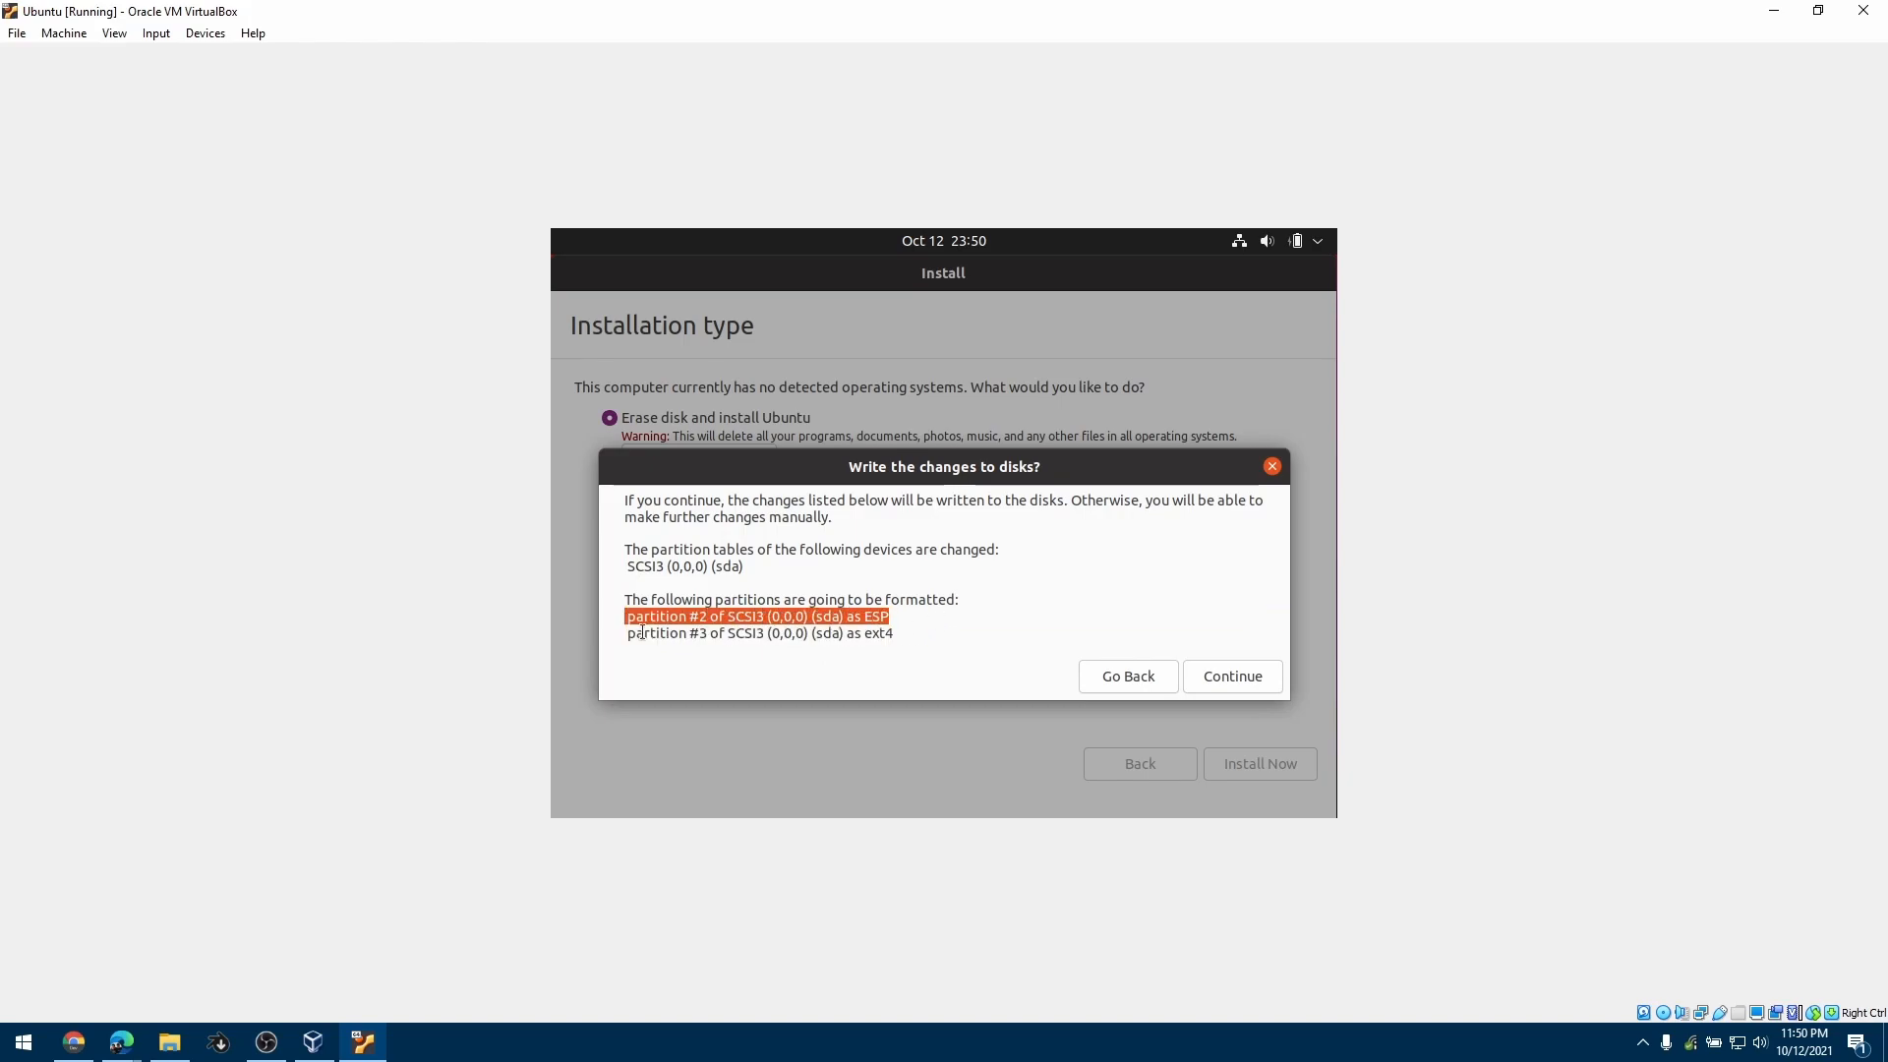
pyautogui.moveTo(626, 634); pyautogui.dragTo(925, 636)
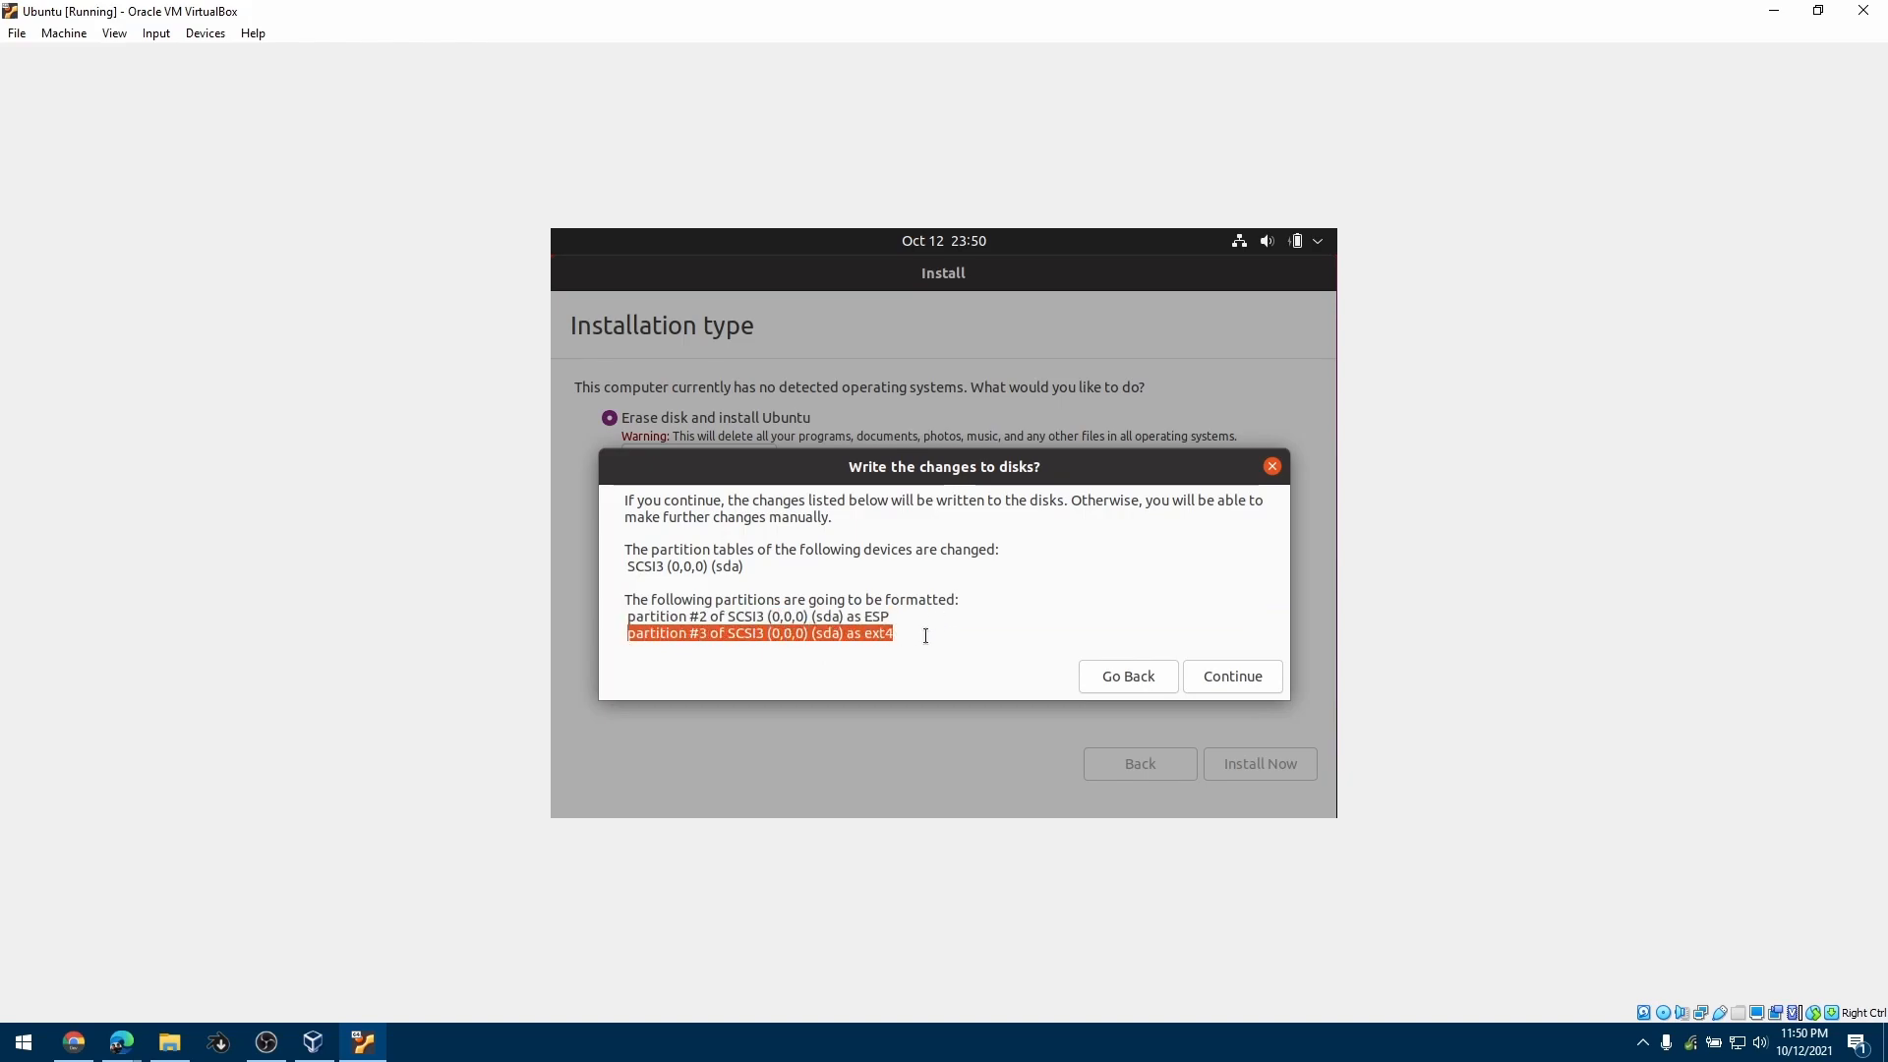
pyautogui.click(1021, 640)
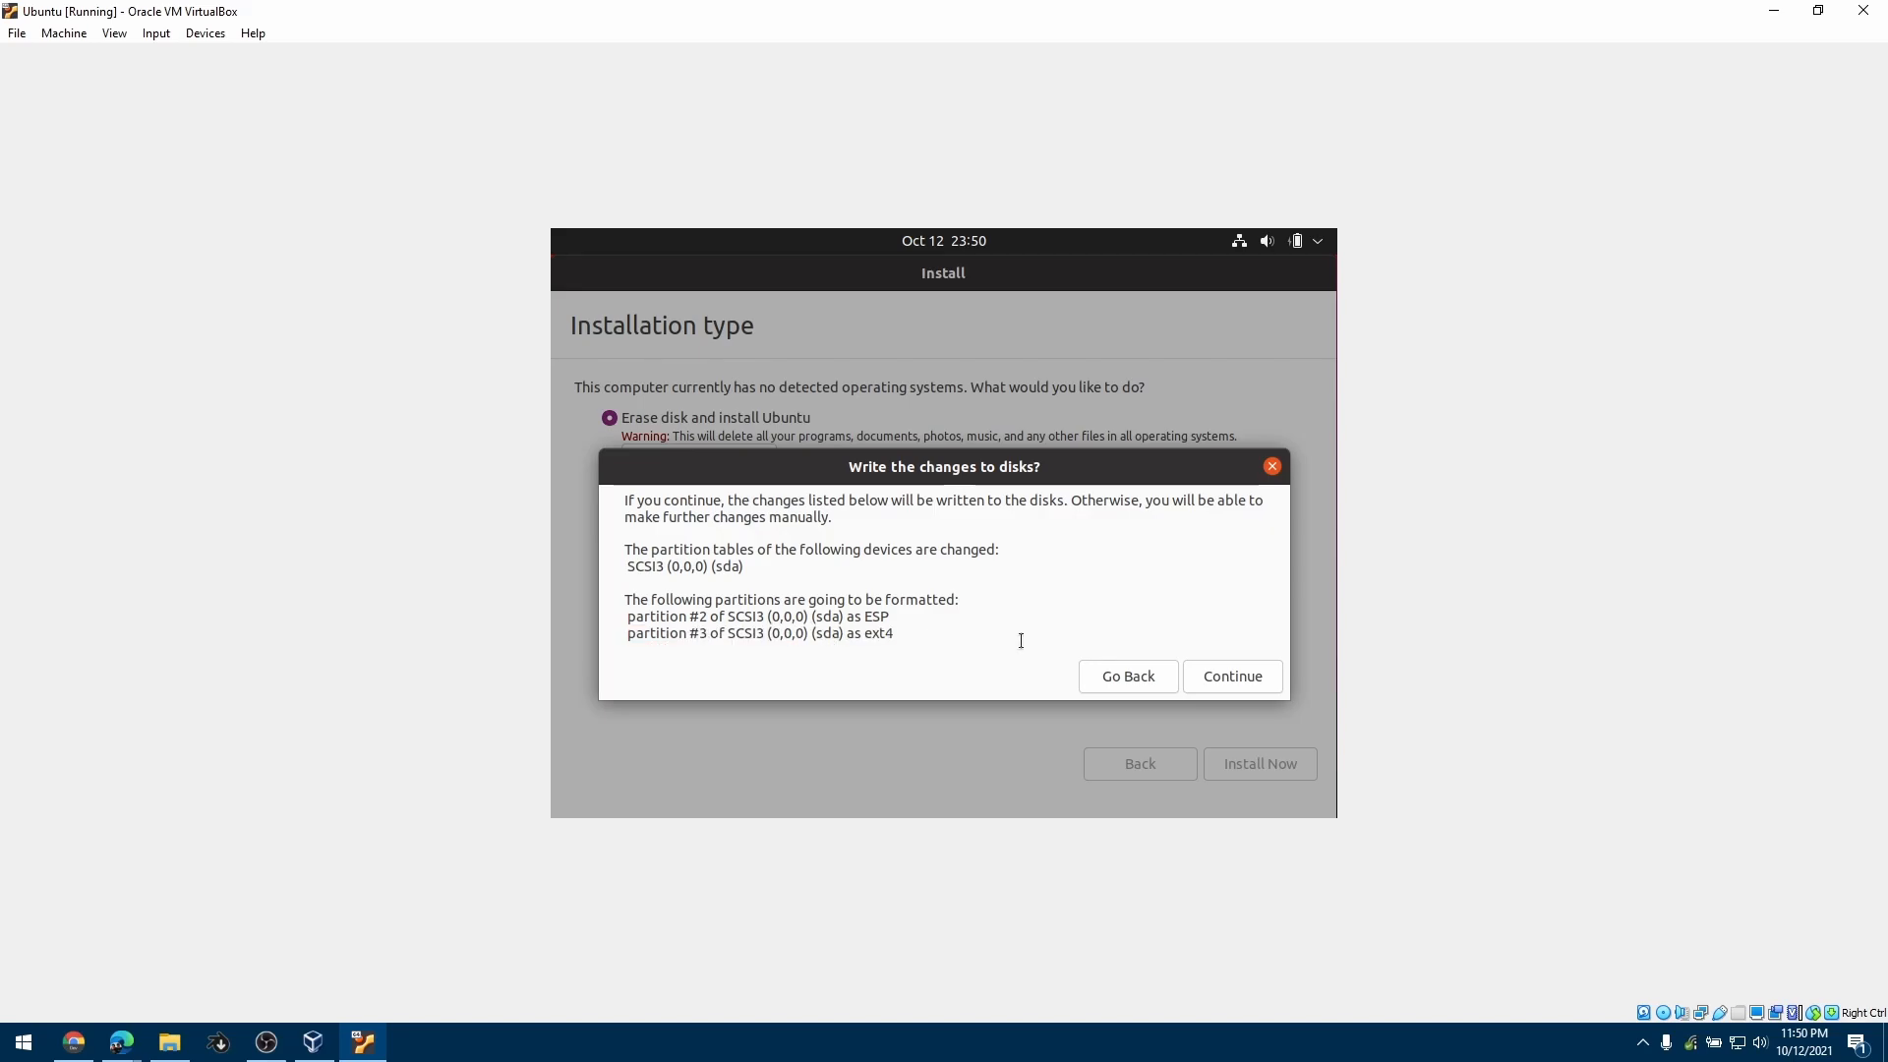
pyautogui.click(1233, 677)
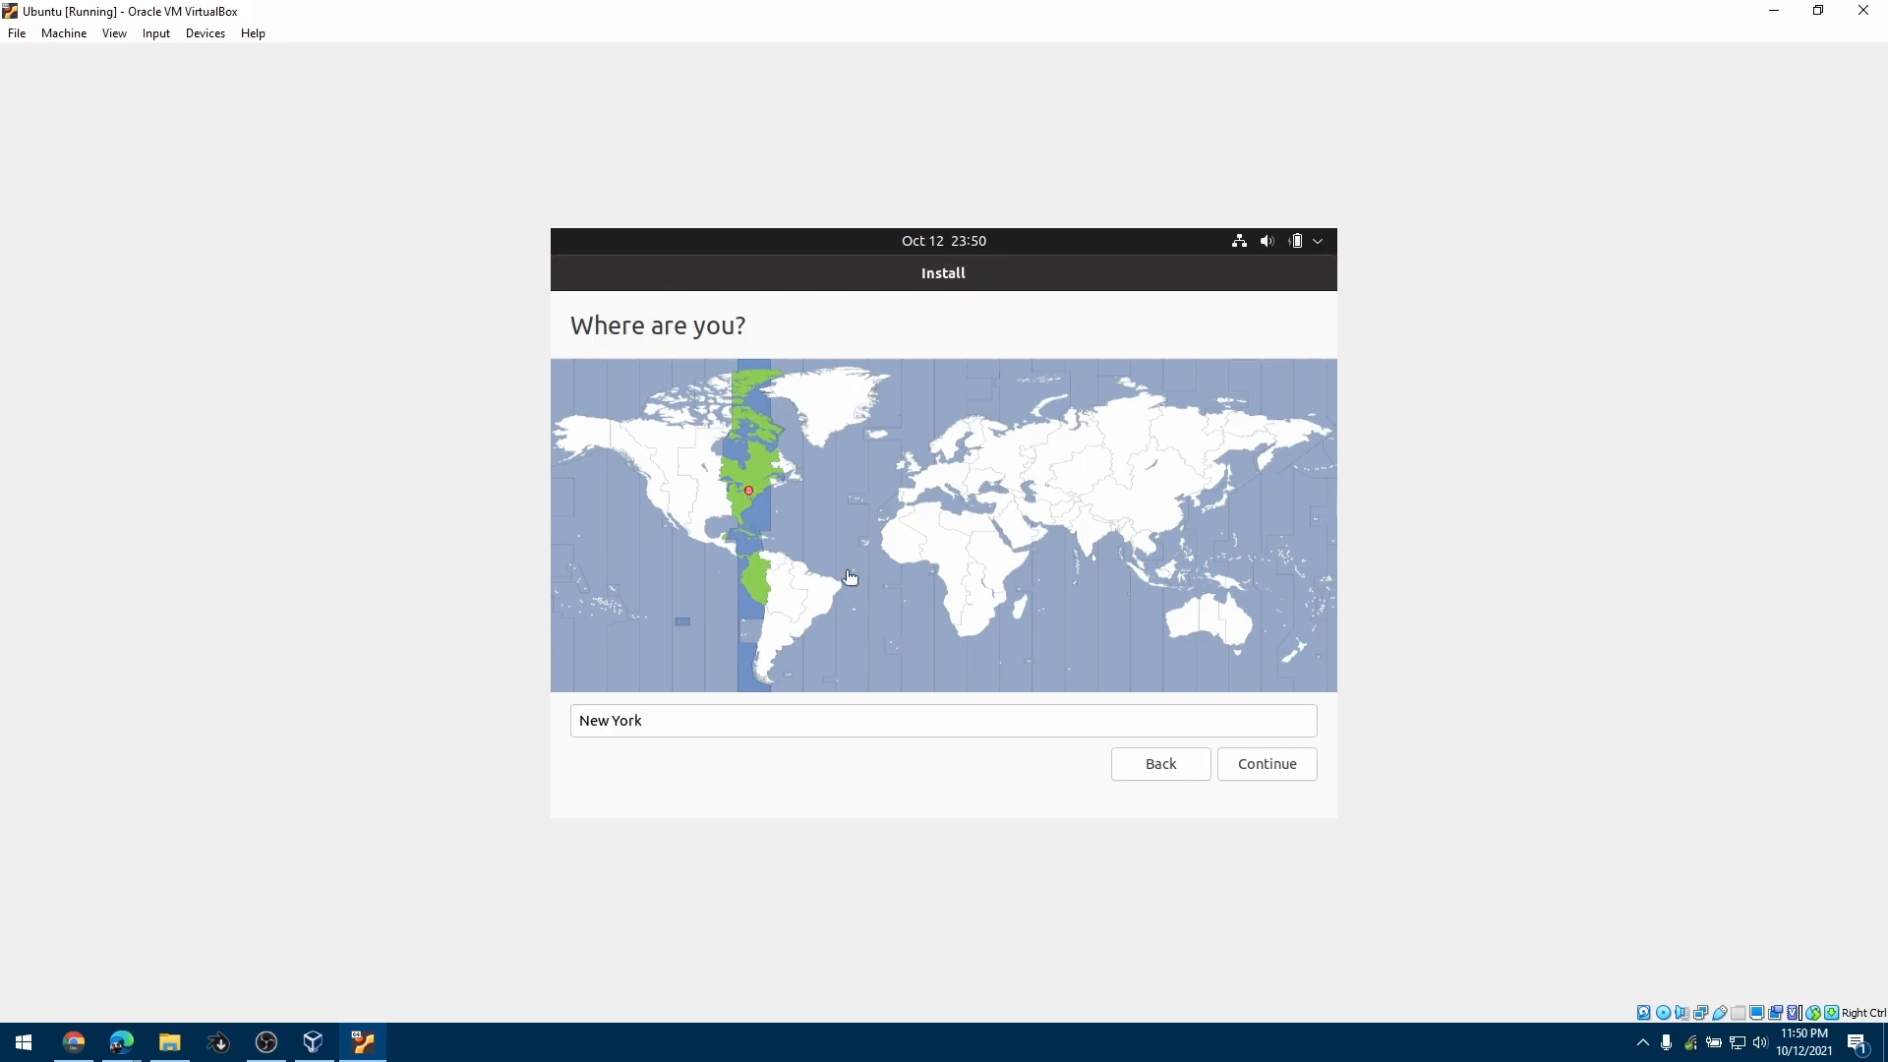
# Accept New York, enter the user's full name, computer name VirtualBox and password, and continue installing
pyautogui.click(1262, 764)
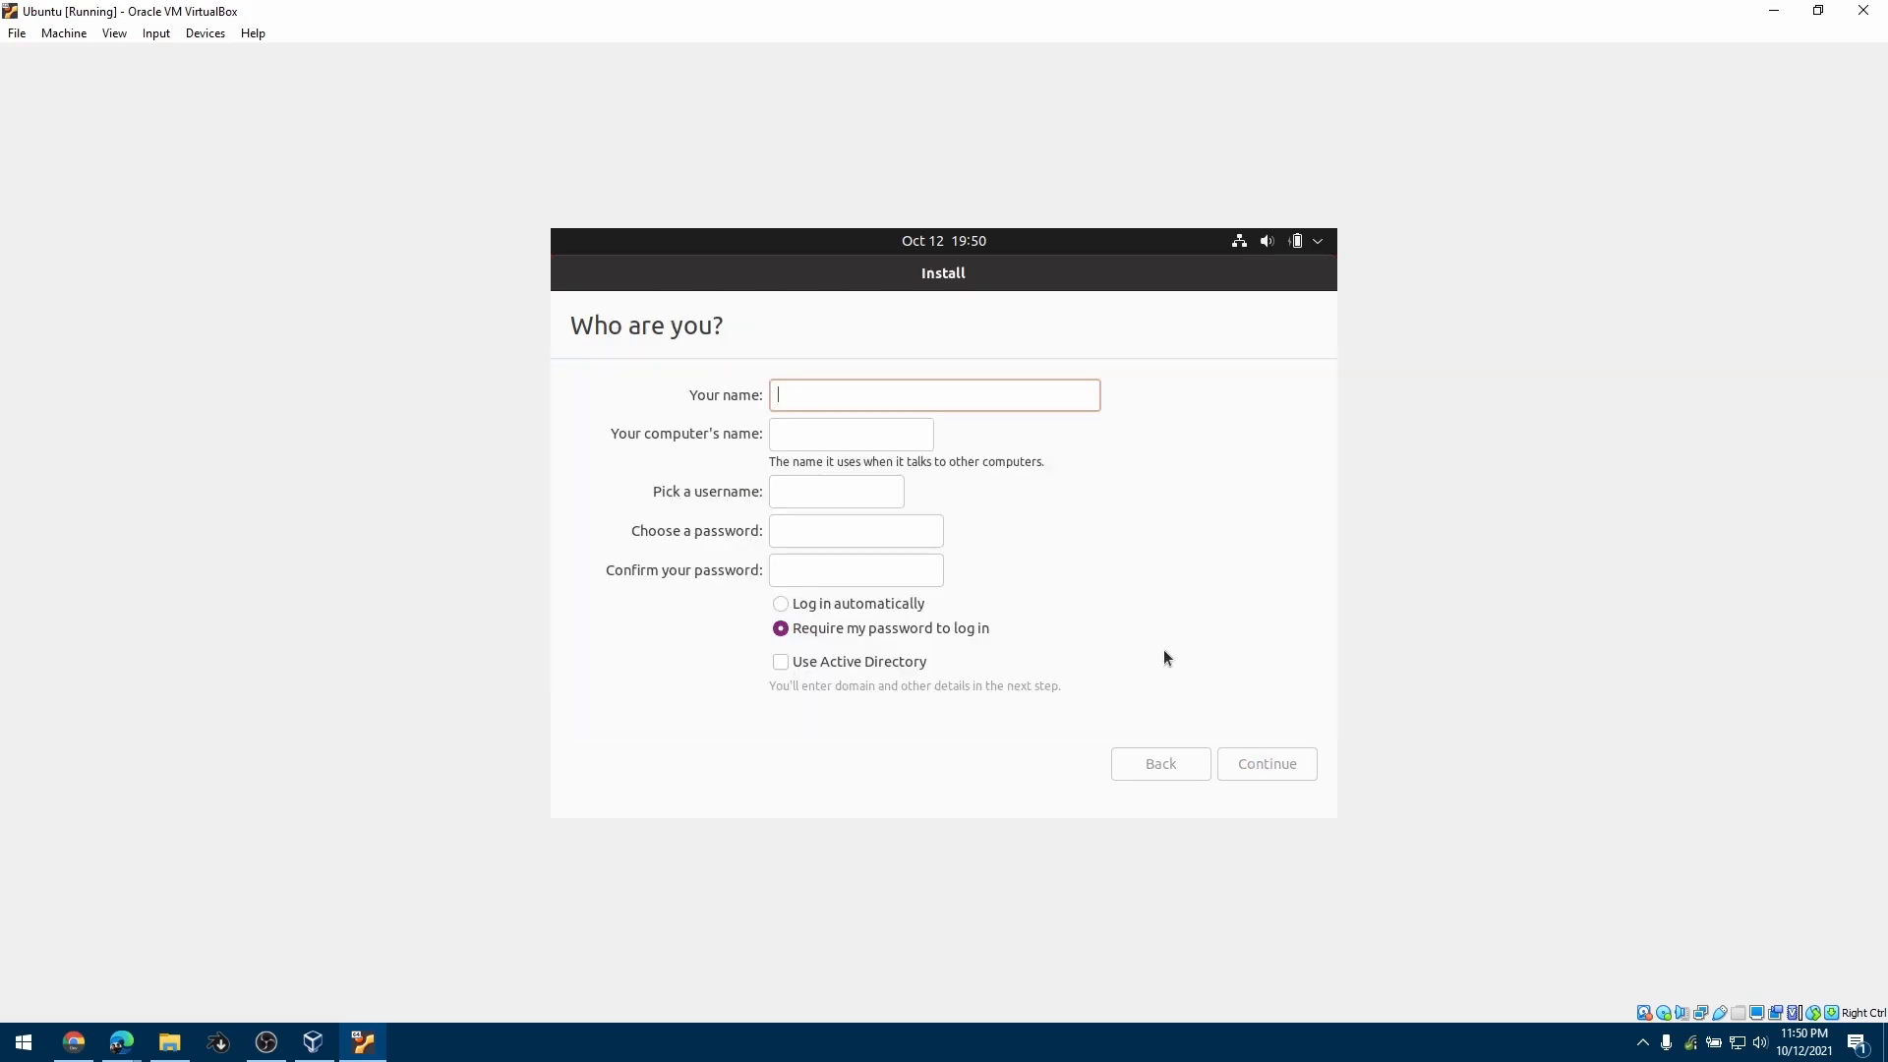
pyautogui.write('Dar')
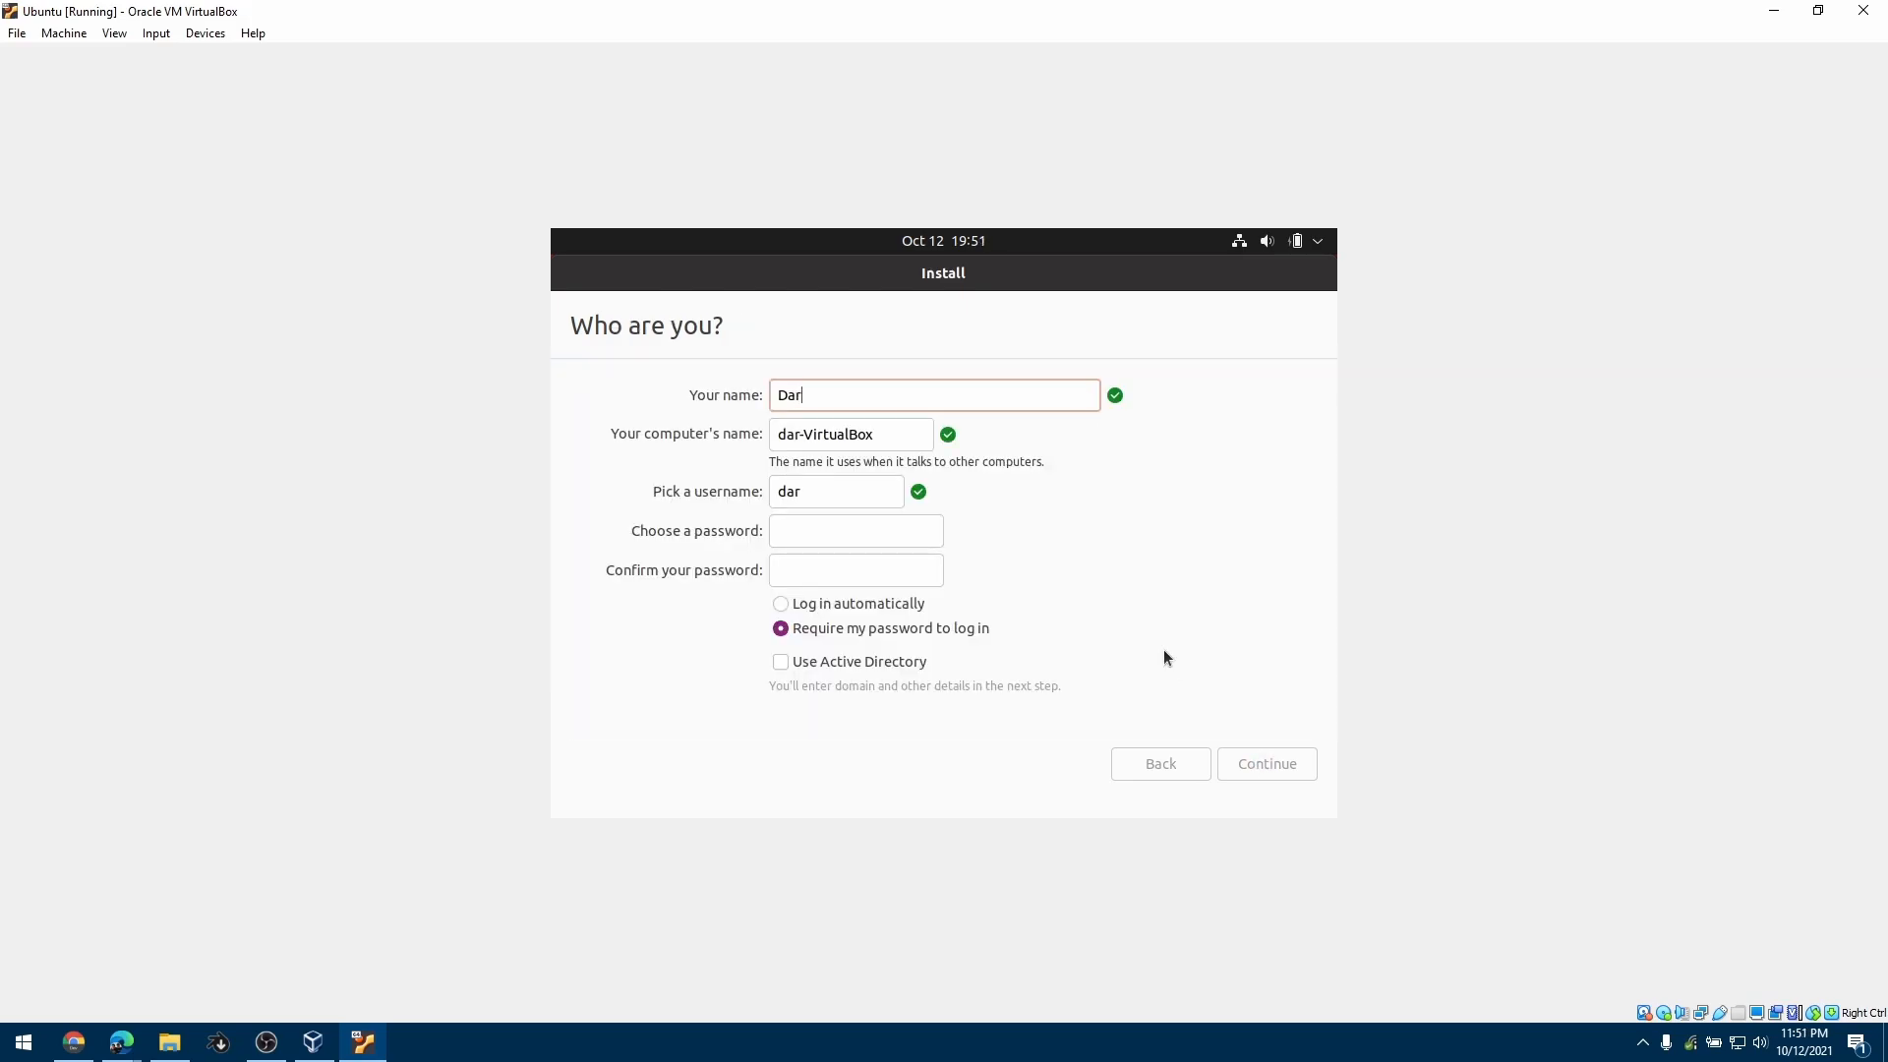
pyautogui.write('ryl Dias')
pyautogui.press('Tab')
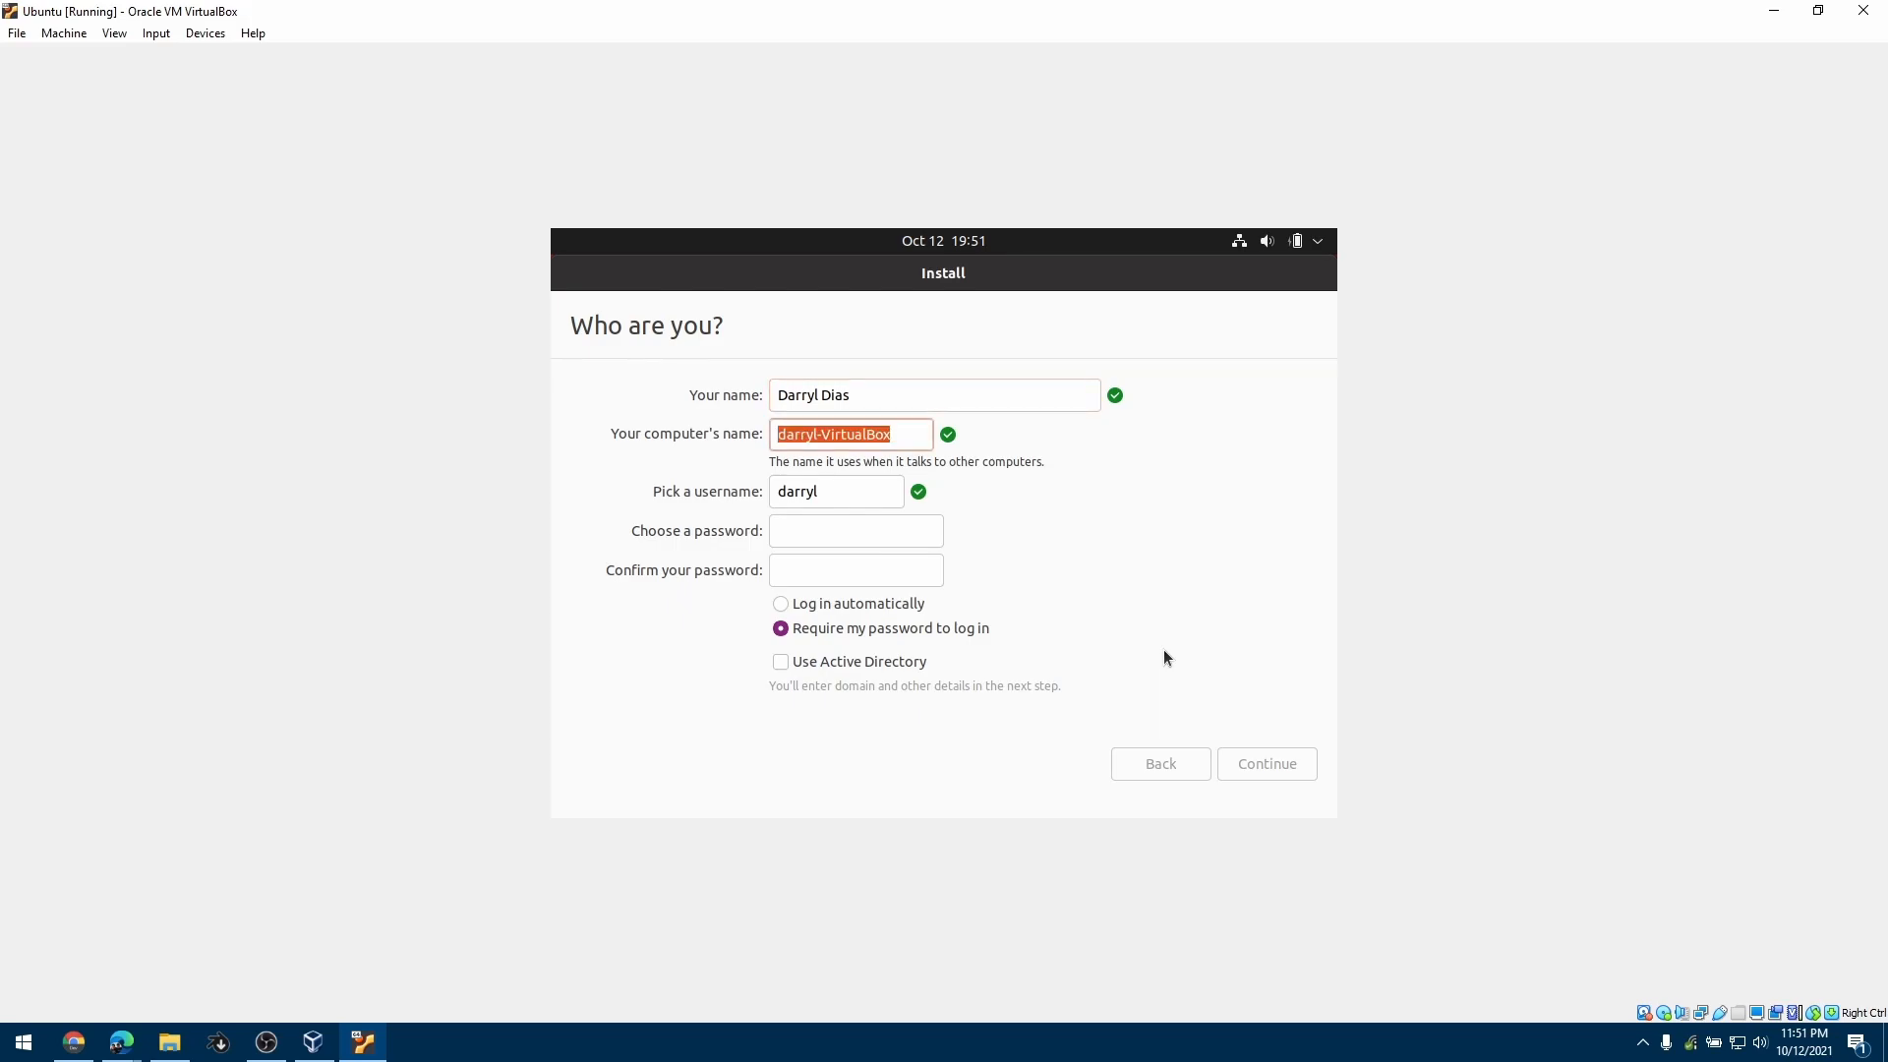
pyautogui.press('End')
pyautogui.press('BackSpace')
pyautogui.press('BackSpace')
pyautogui.press('BackSpace')
pyautogui.press('BackSpace')
pyautogui.press('BackSpace')
pyautogui.press('BackSpace')
pyautogui.press('BackSpace')
pyautogui.press('Tab')
pyautogui.press('Tab')
pyautogui.write('*********')
pyautogui.press('Tab')
pyautogui.write('******')
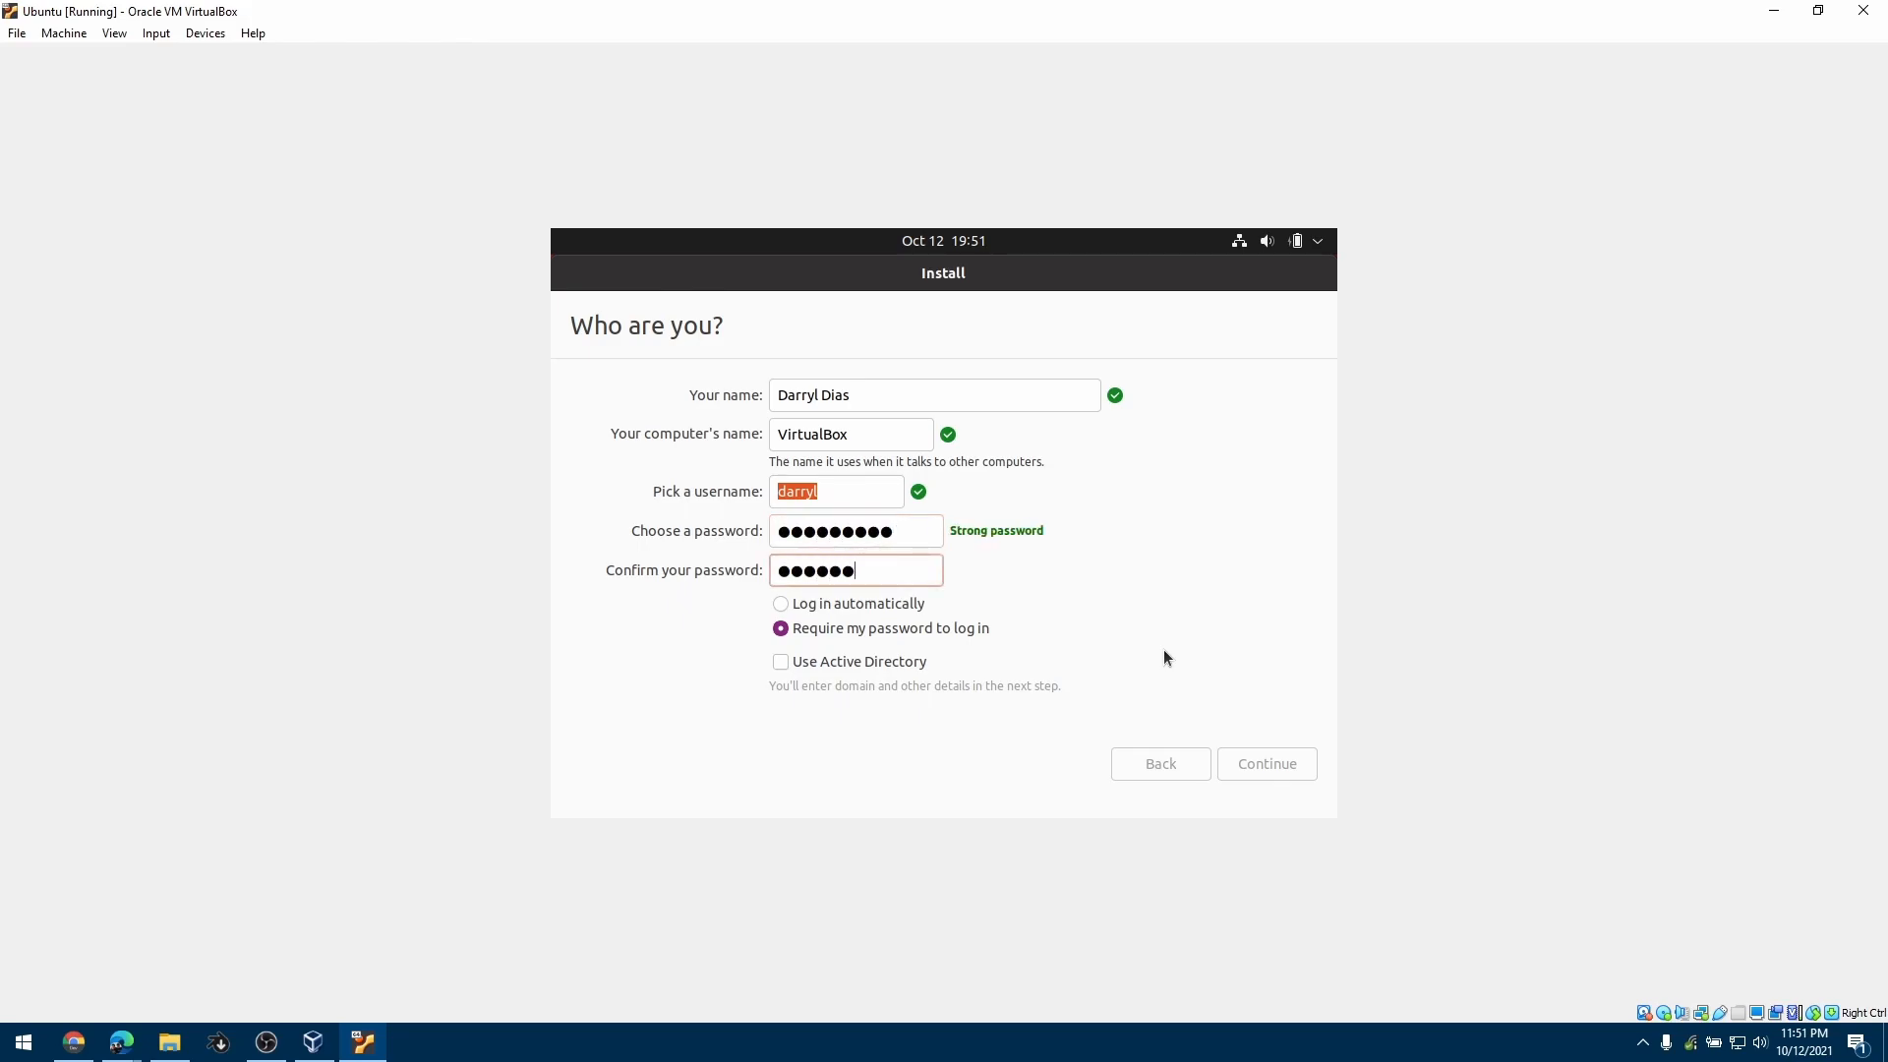
pyautogui.write('***')
pyautogui.click(1247, 767)
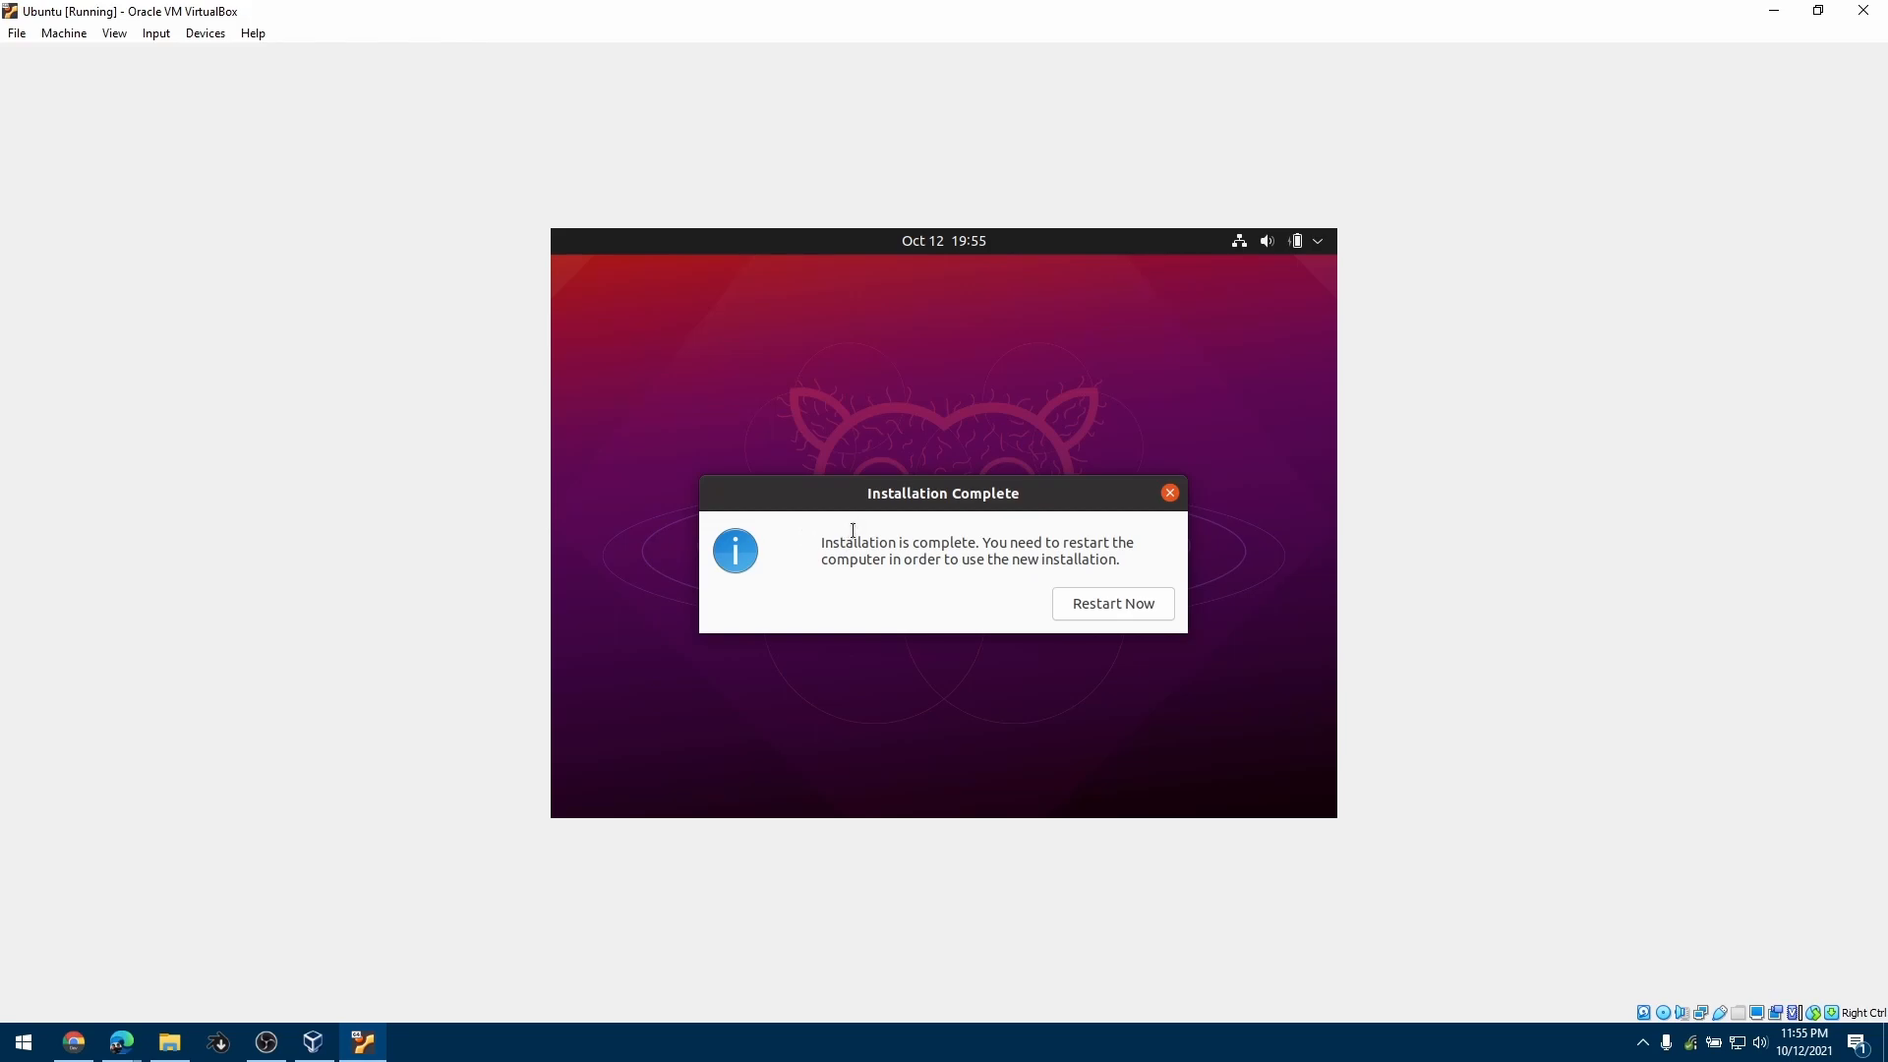
# Restart into the installed Ubuntu and log in with the account password
pyautogui.click(1091, 599)
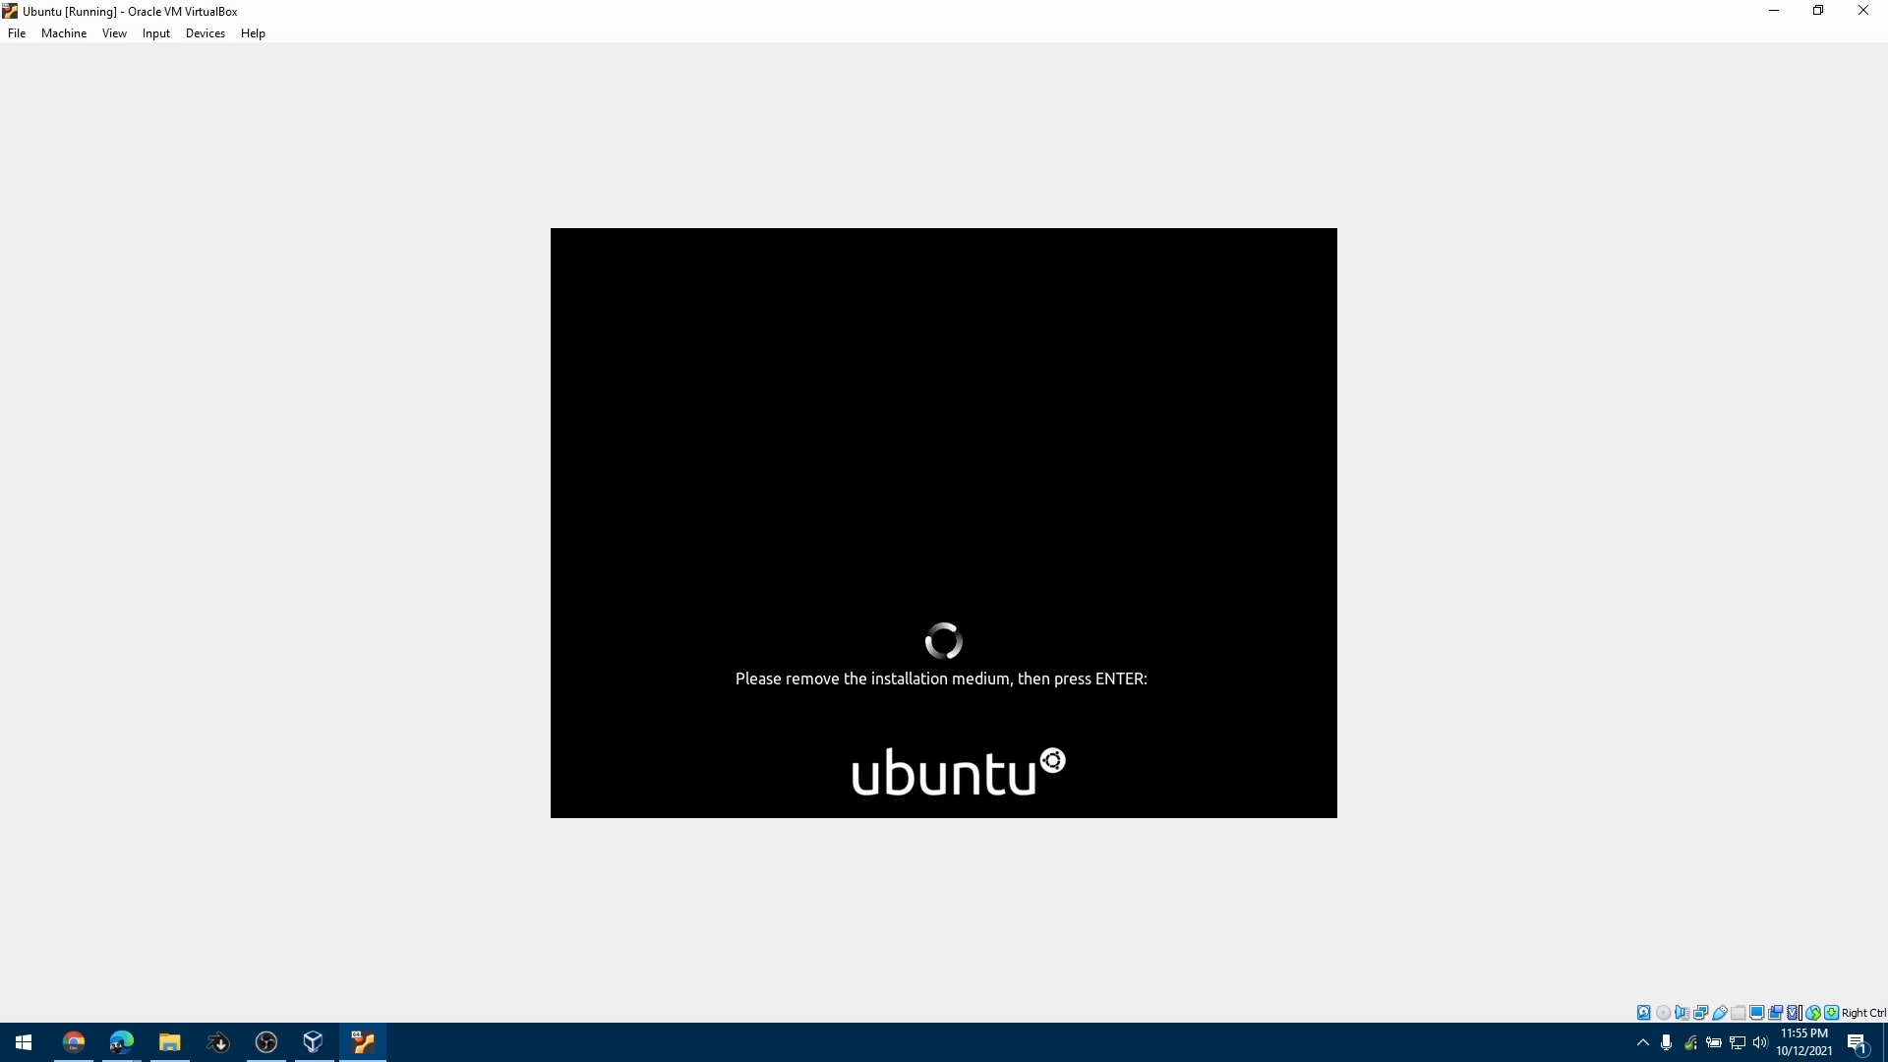
pyautogui.press('Return')
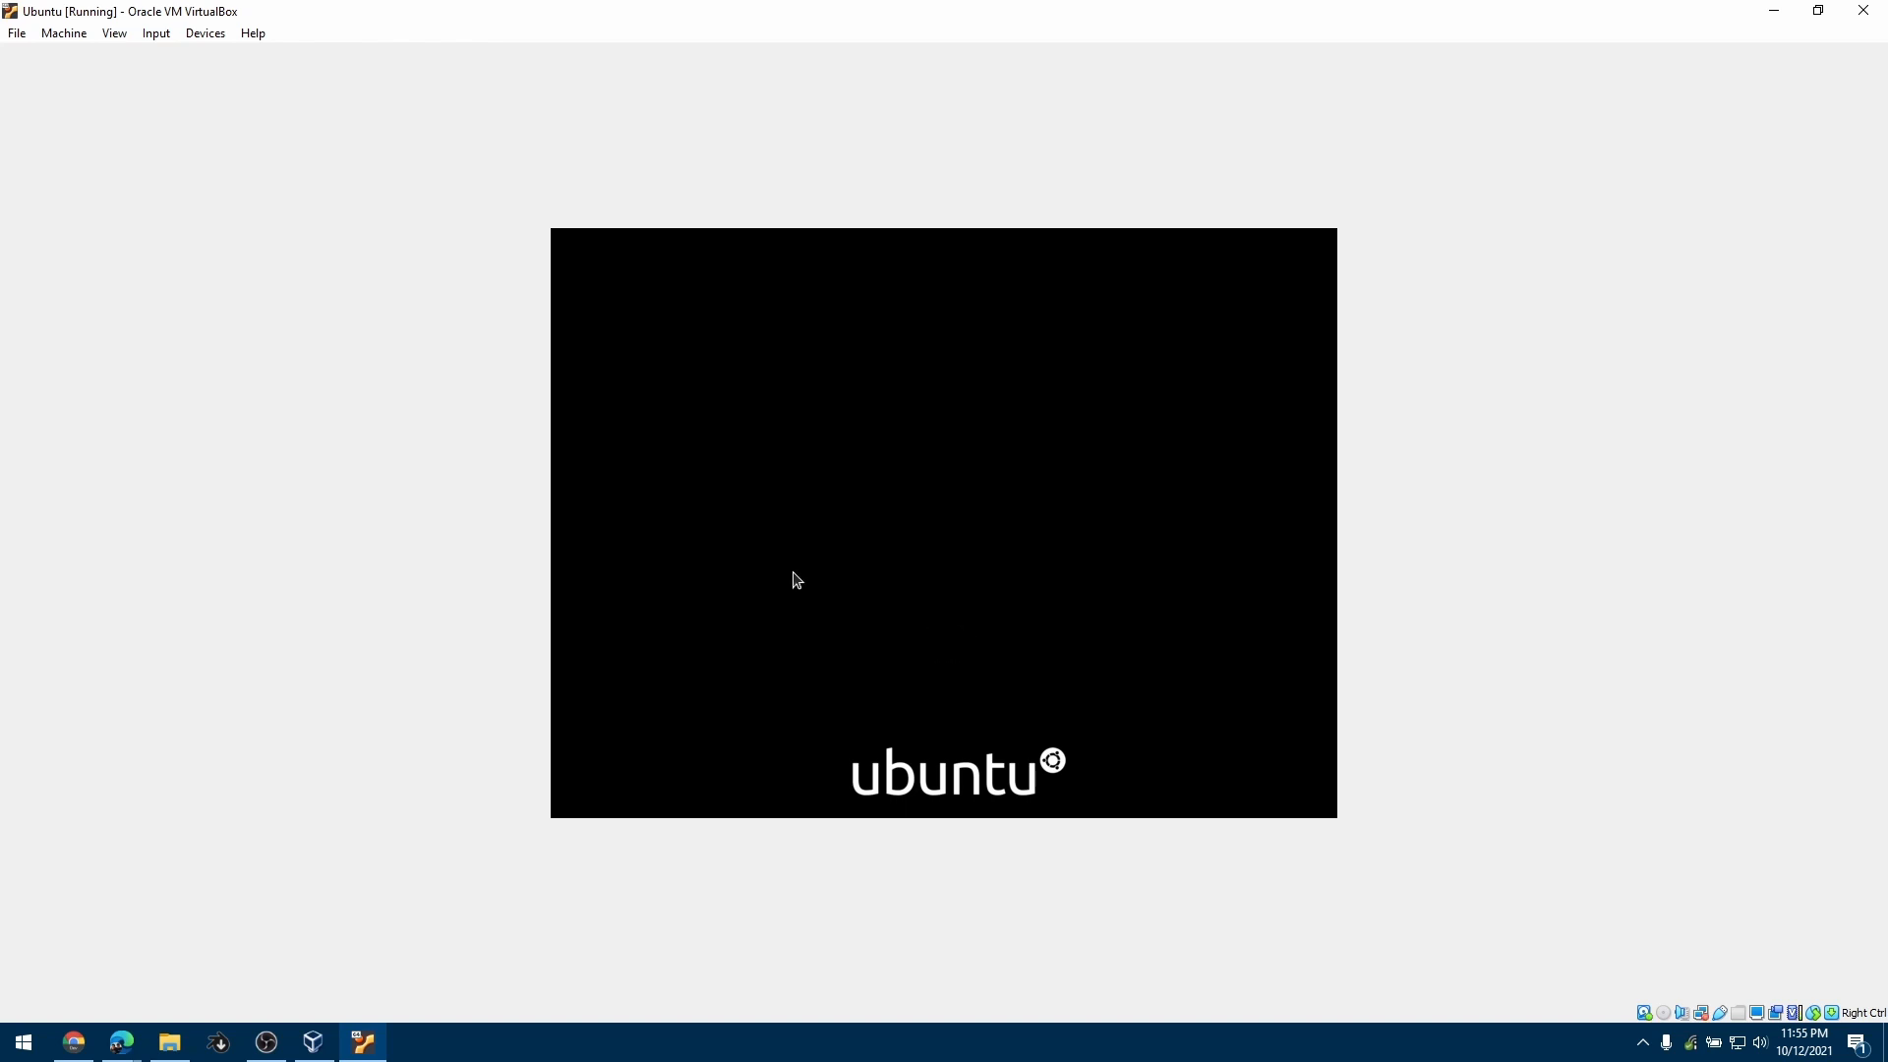
pyautogui.click(883, 524)
pyautogui.write('••••••••')
pyautogui.press('Return')
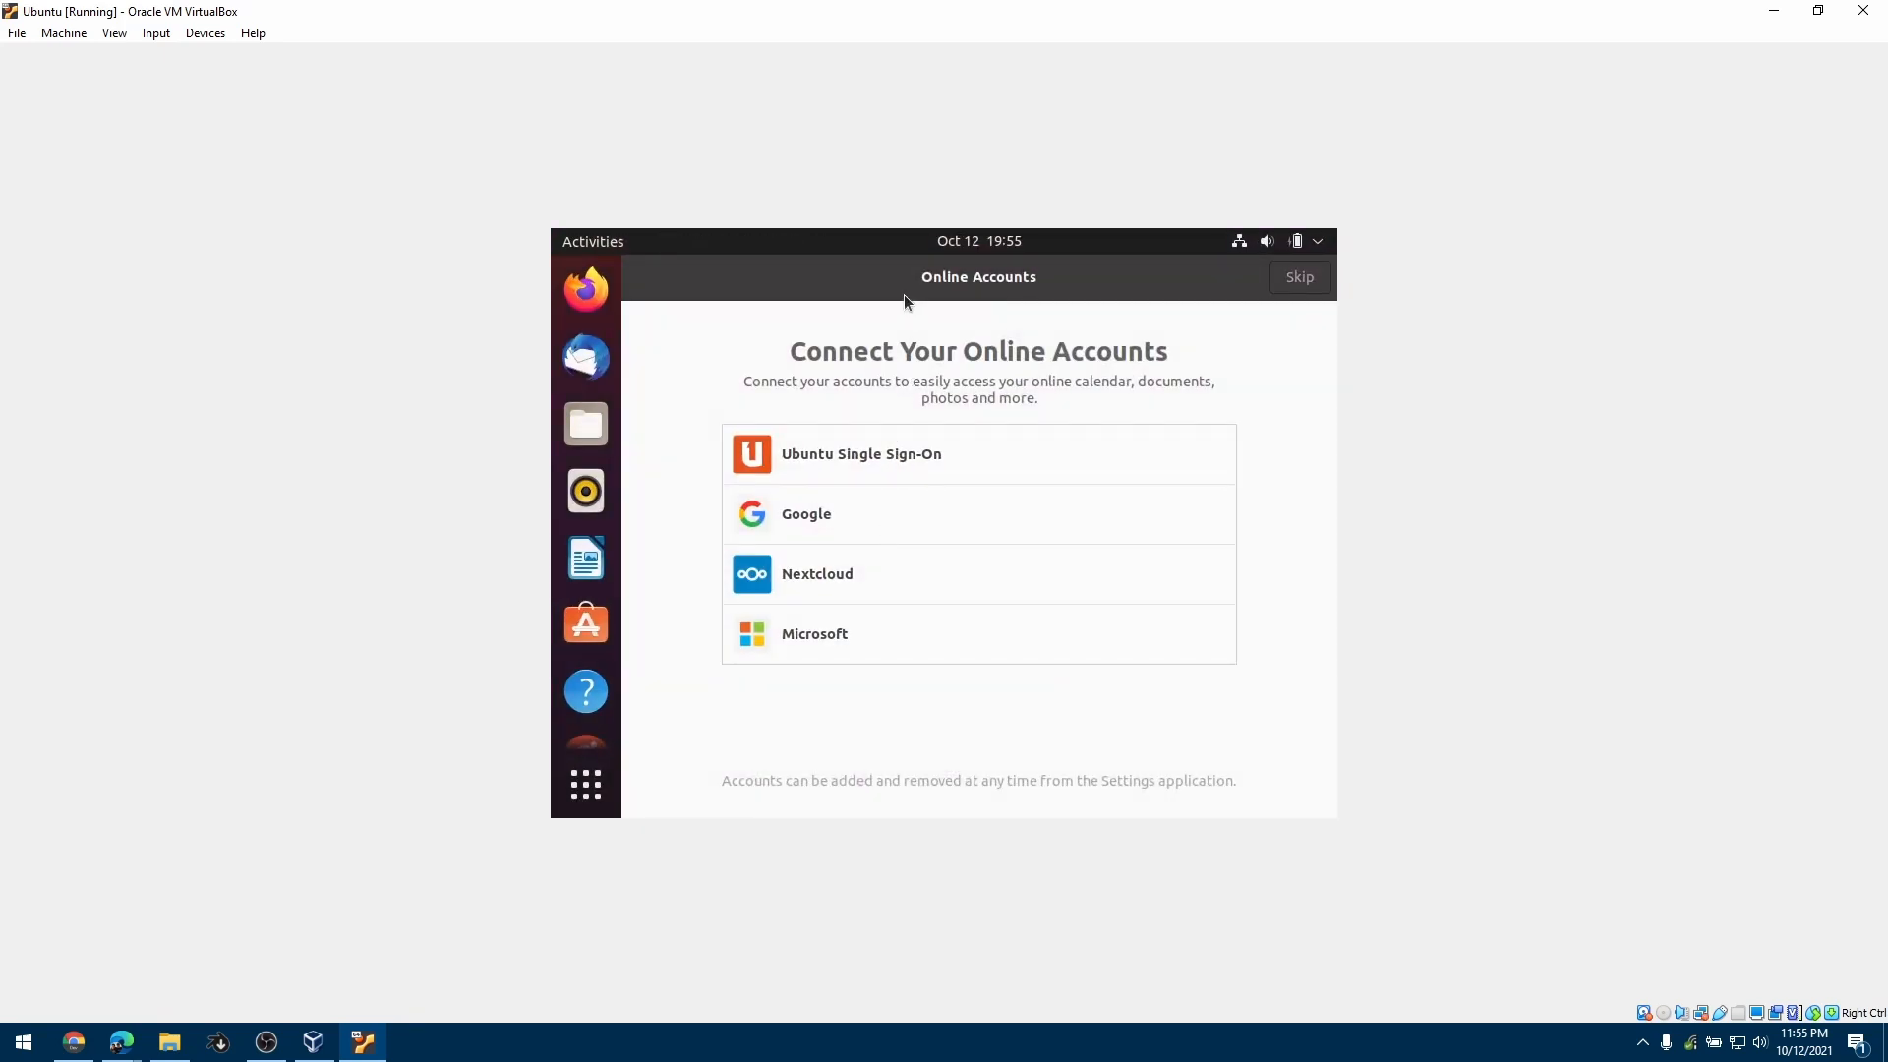
# Skip online accounts, decline system info, leave location services off, and finish the welcome wizard
pyautogui.click(1296, 279)
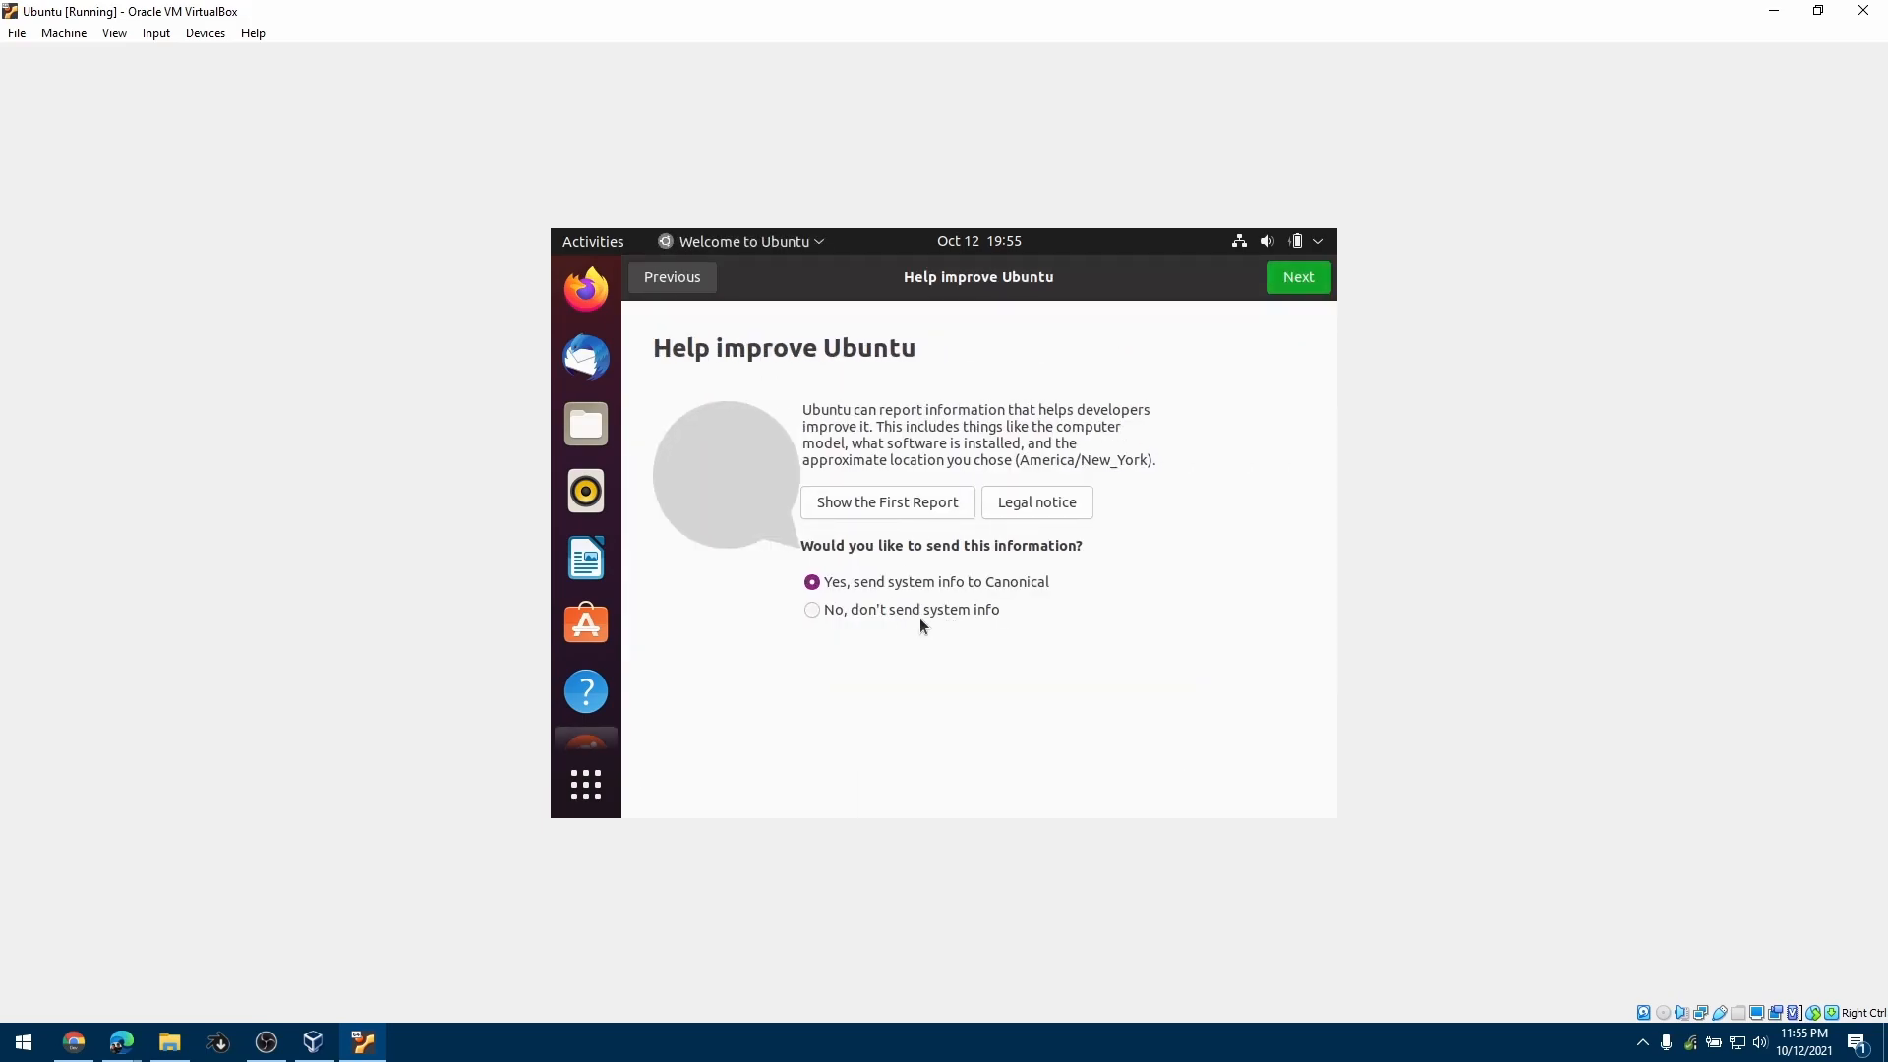
pyautogui.click(1296, 287)
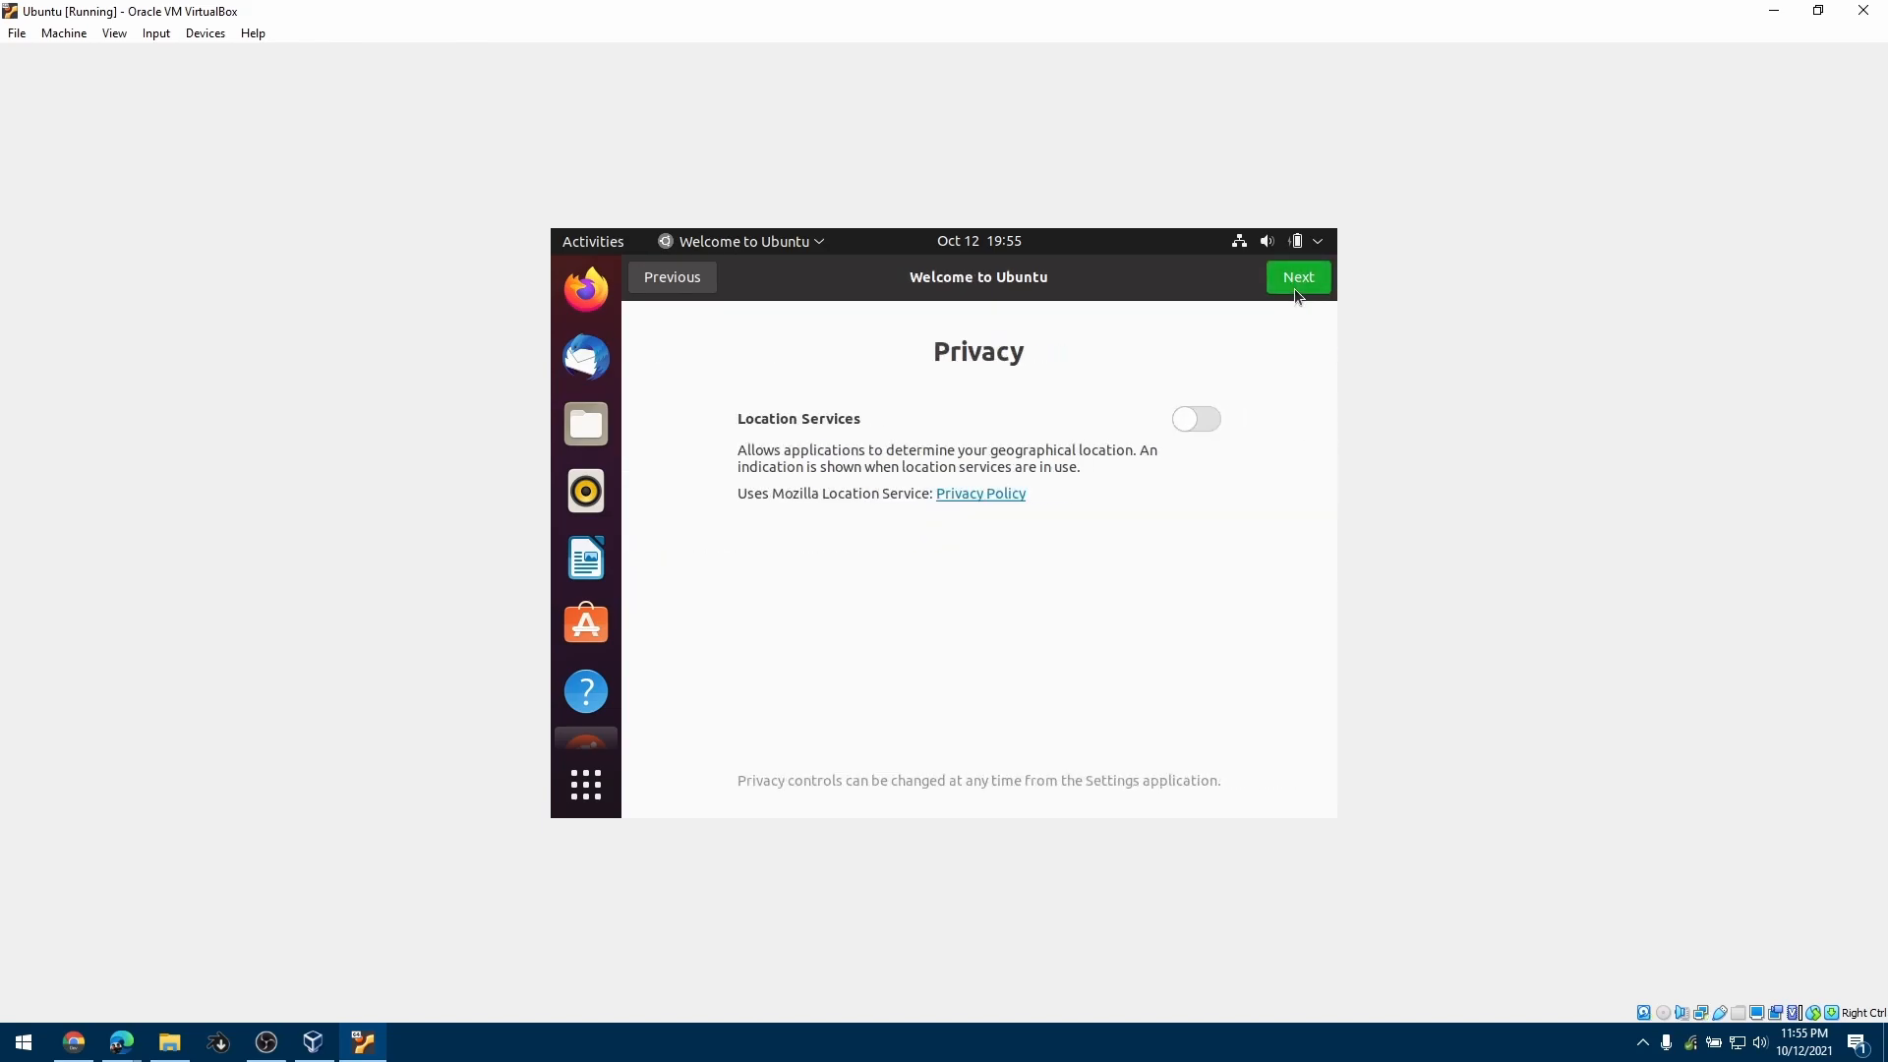
pyautogui.click(1294, 288)
pyautogui.click(1294, 288)
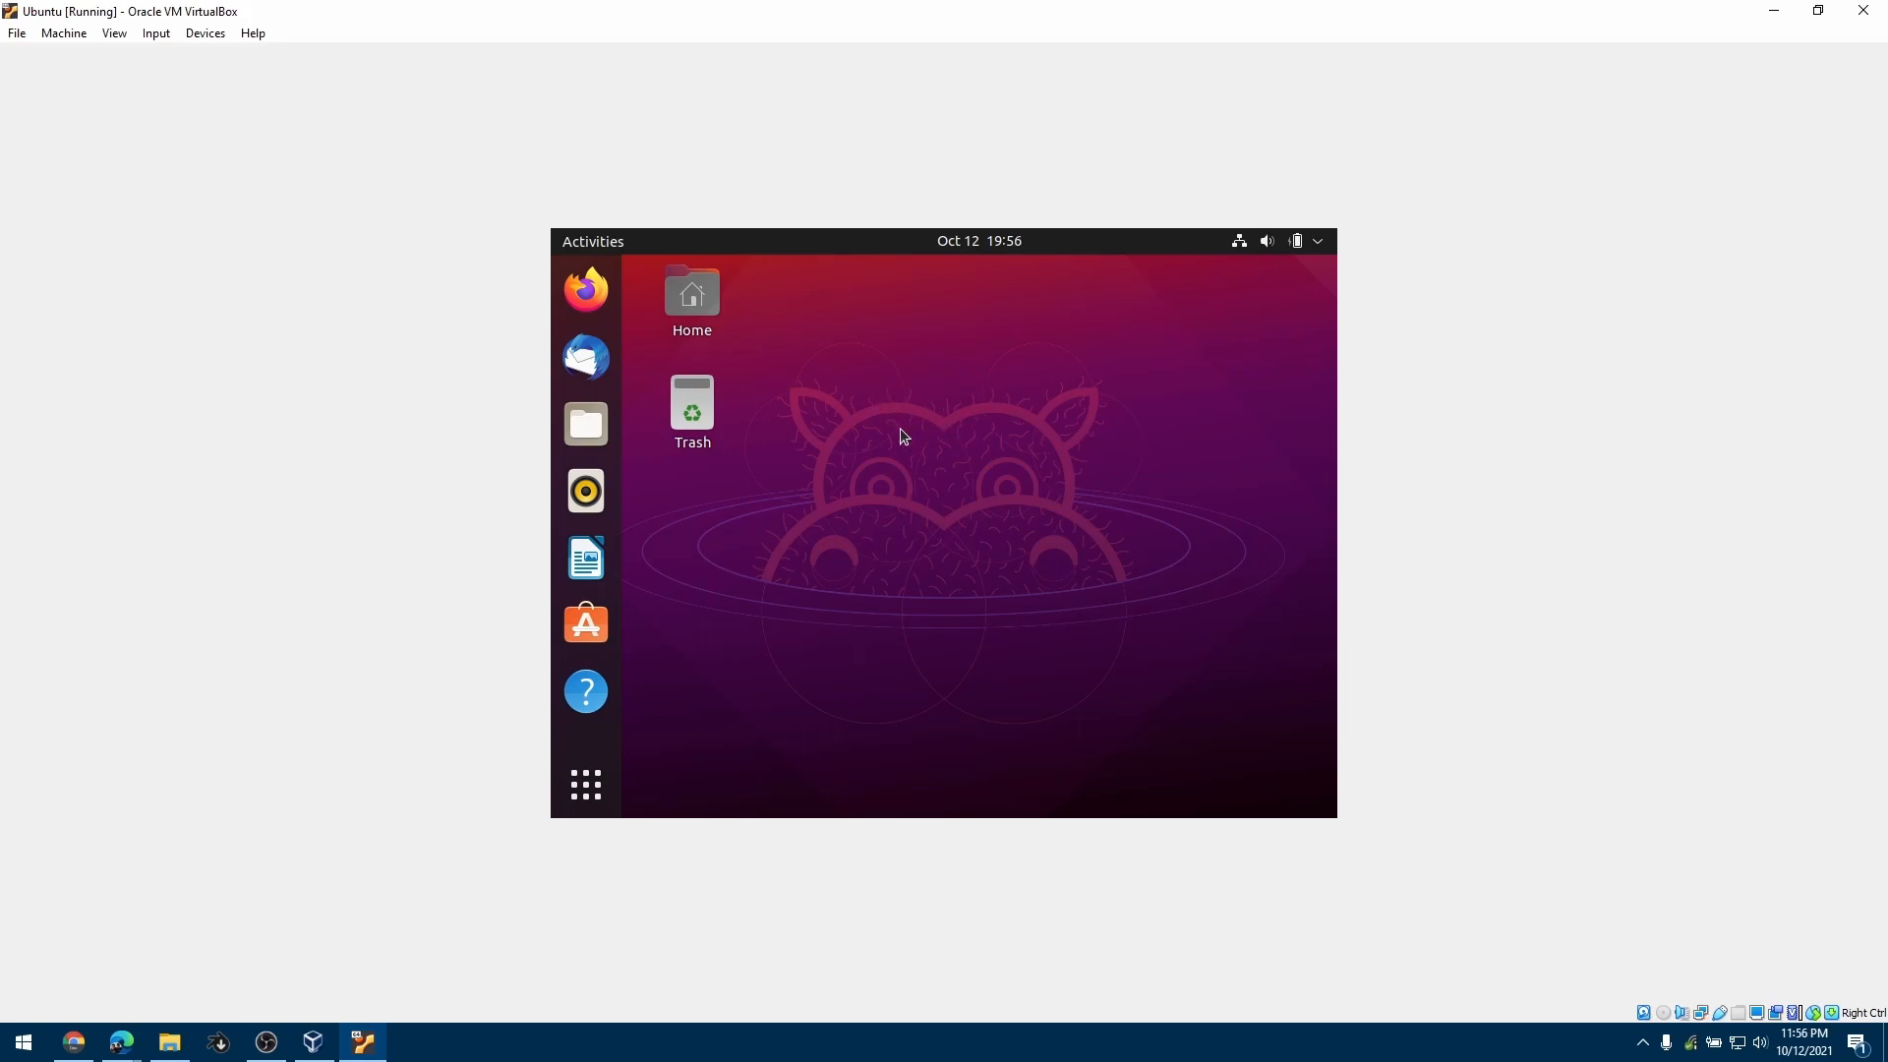
# Set Ubuntu's display resolution to 1360 × 768 (16:9), keep it, and close Settings
pyautogui.click(1259, 246)
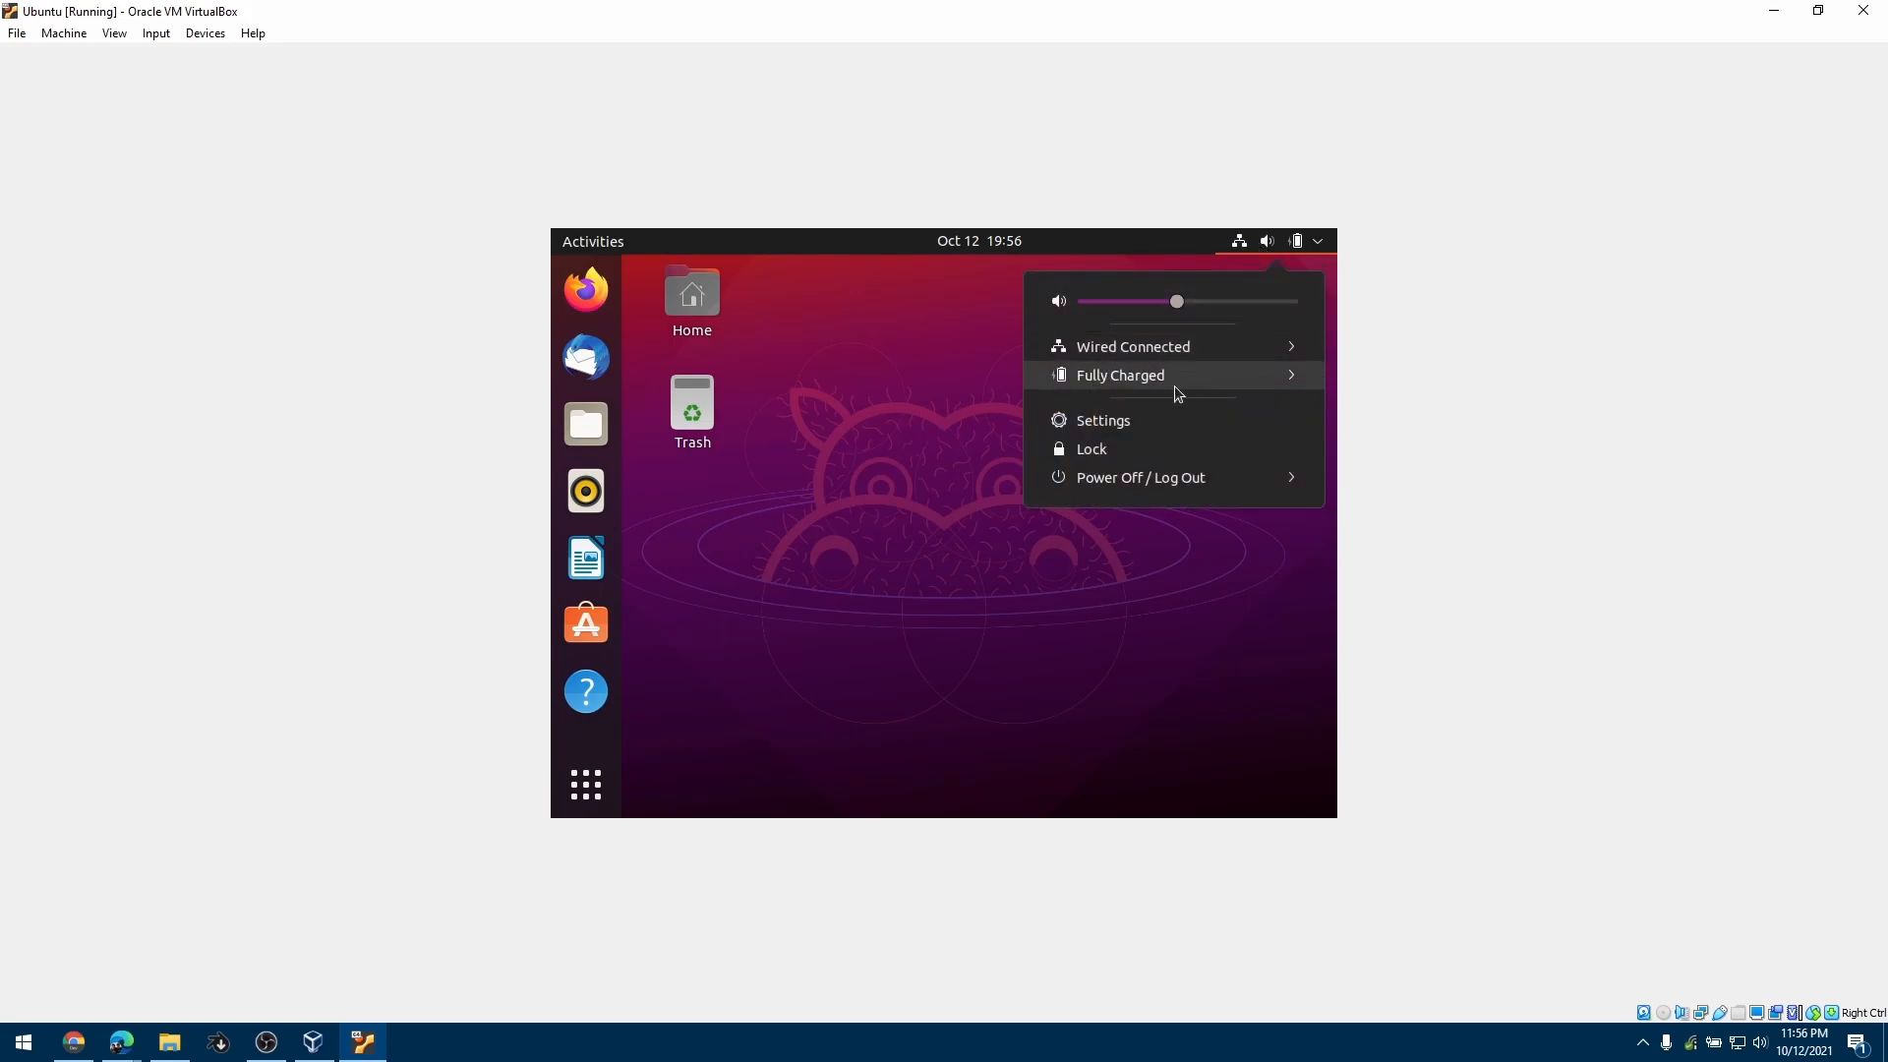
pyautogui.click(1117, 429)
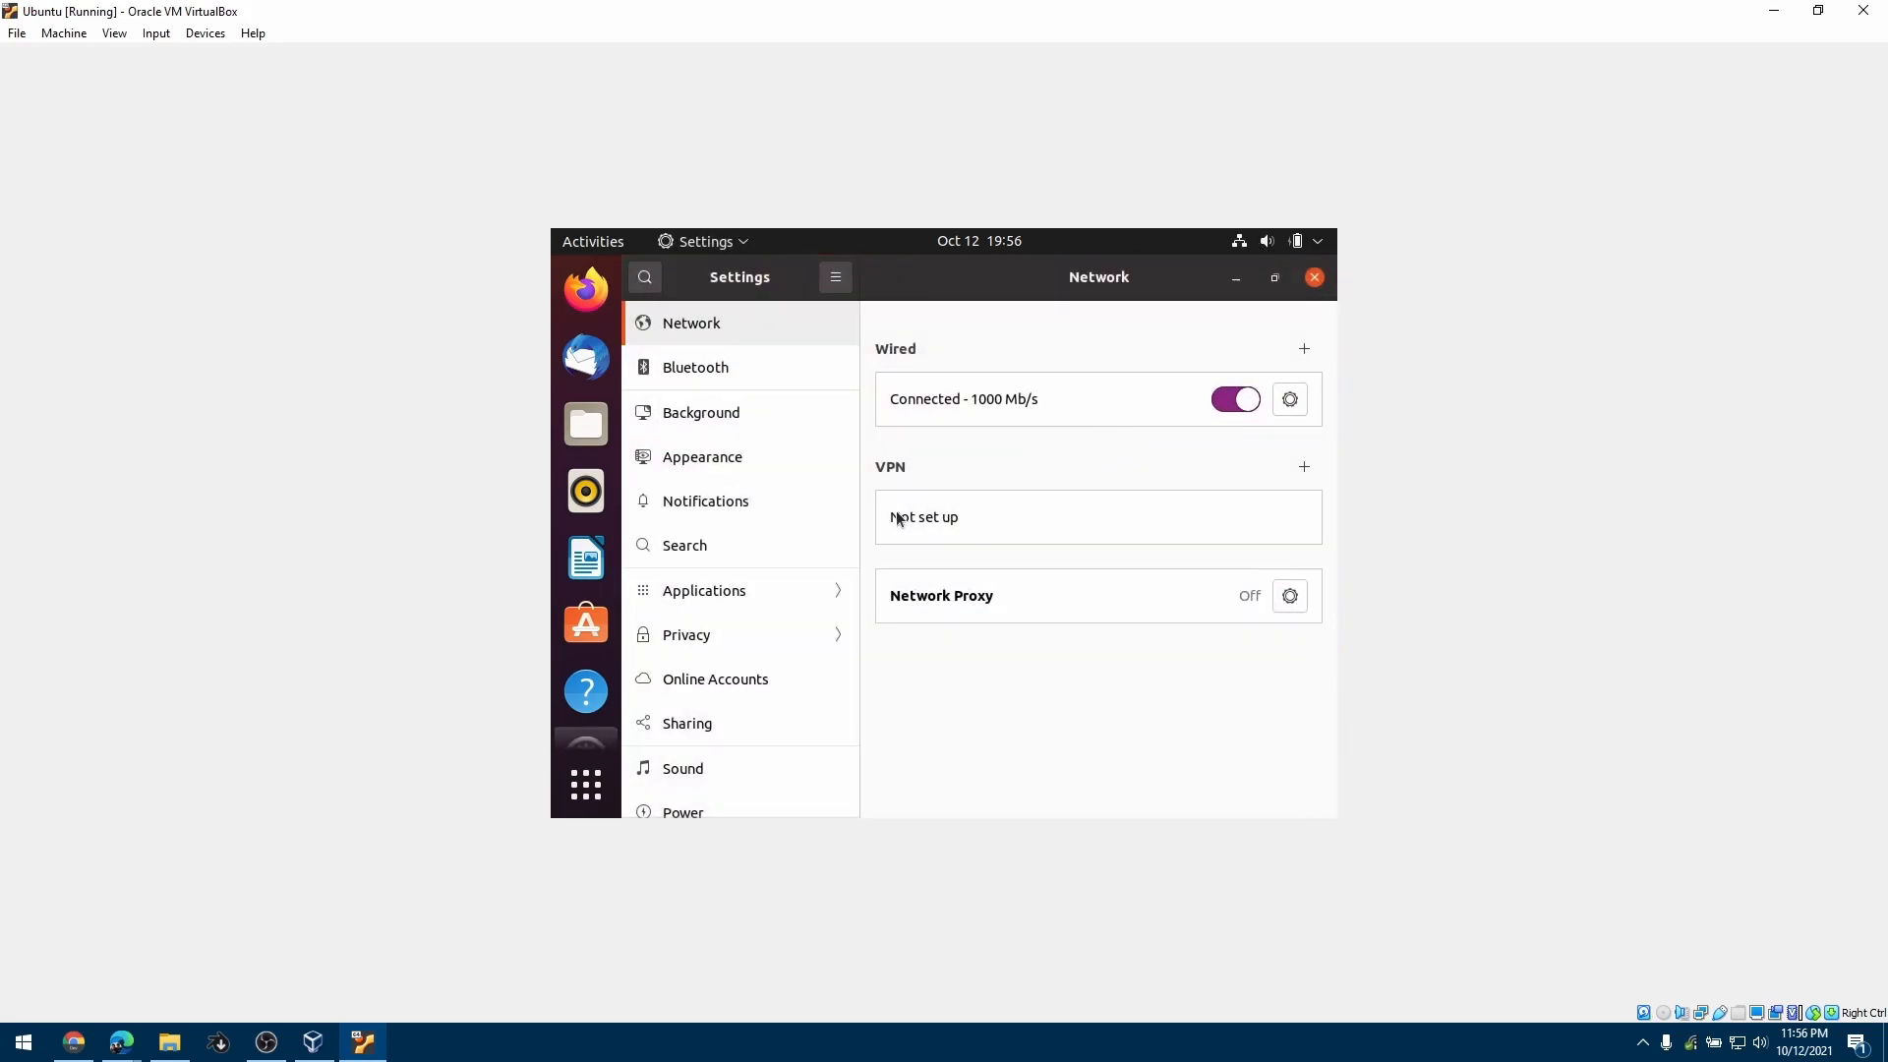
pyautogui.moveTo(851, 527); pyautogui.dragTo(859, 699)
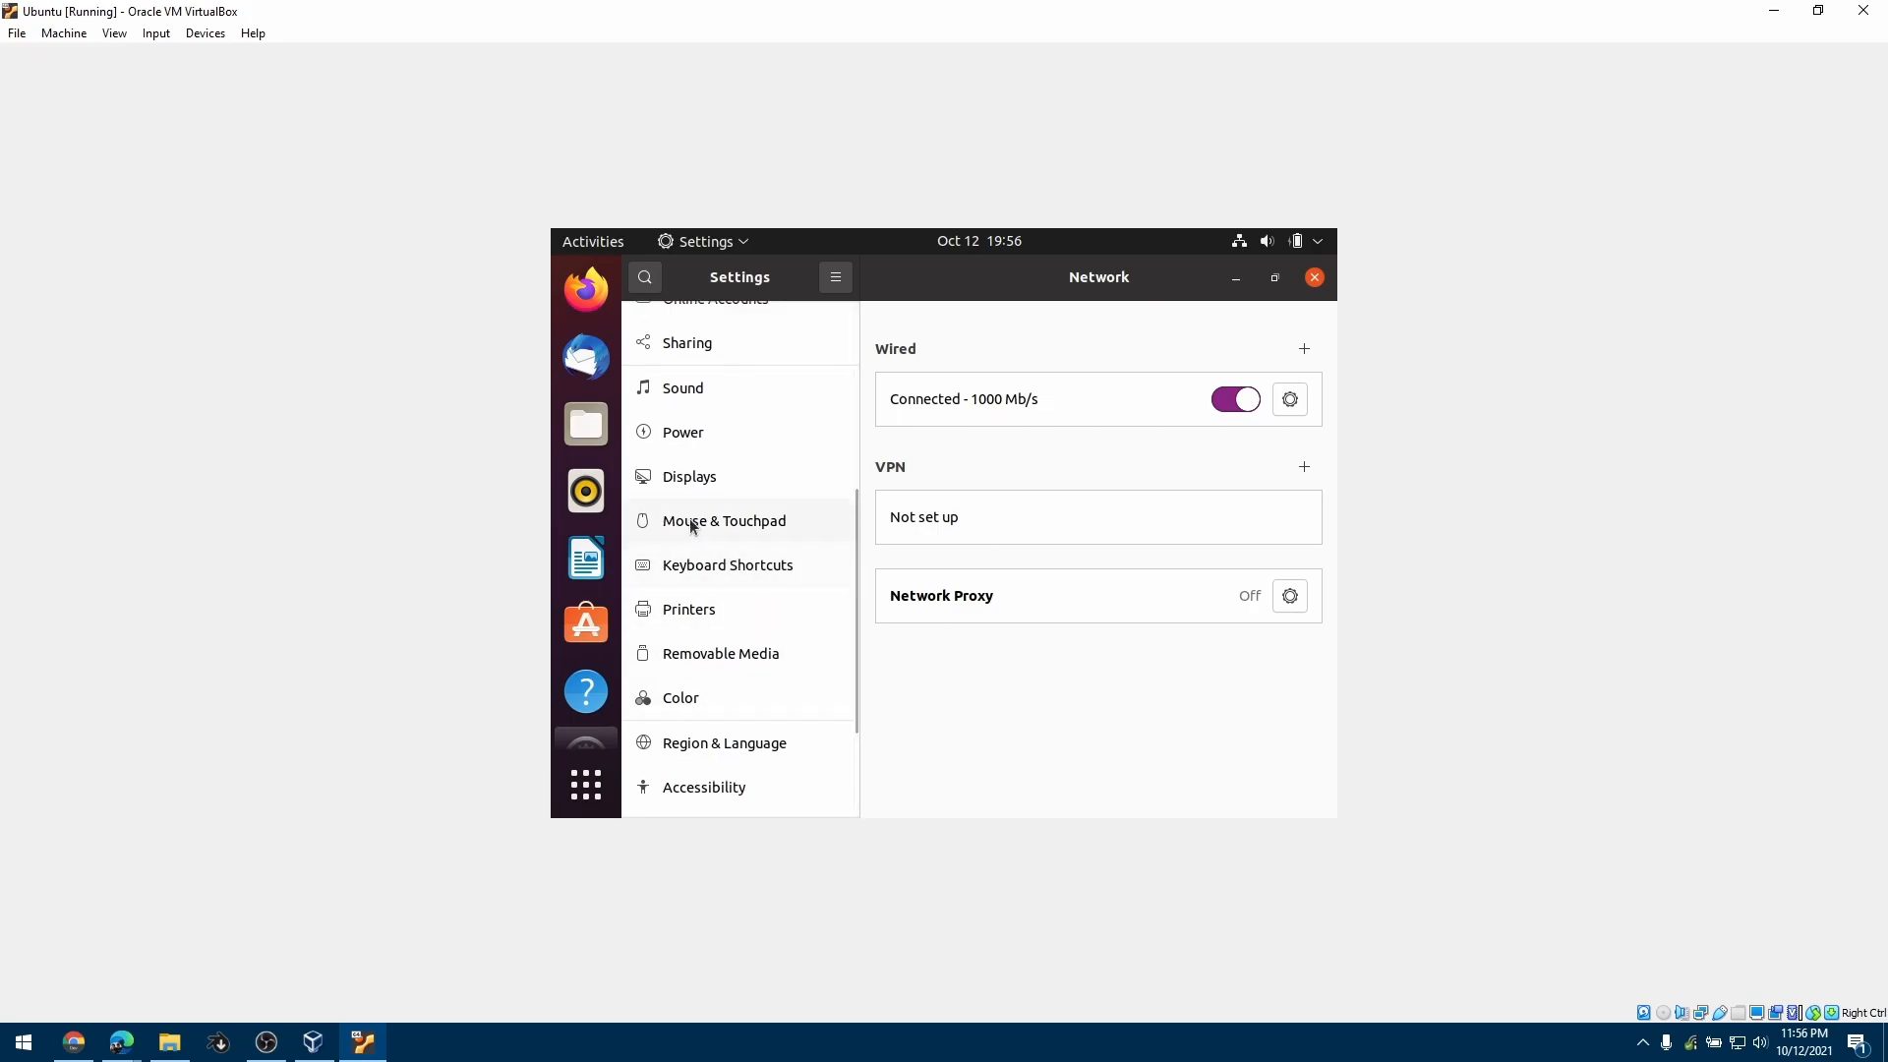
pyautogui.click(692, 489)
pyautogui.click(1230, 447)
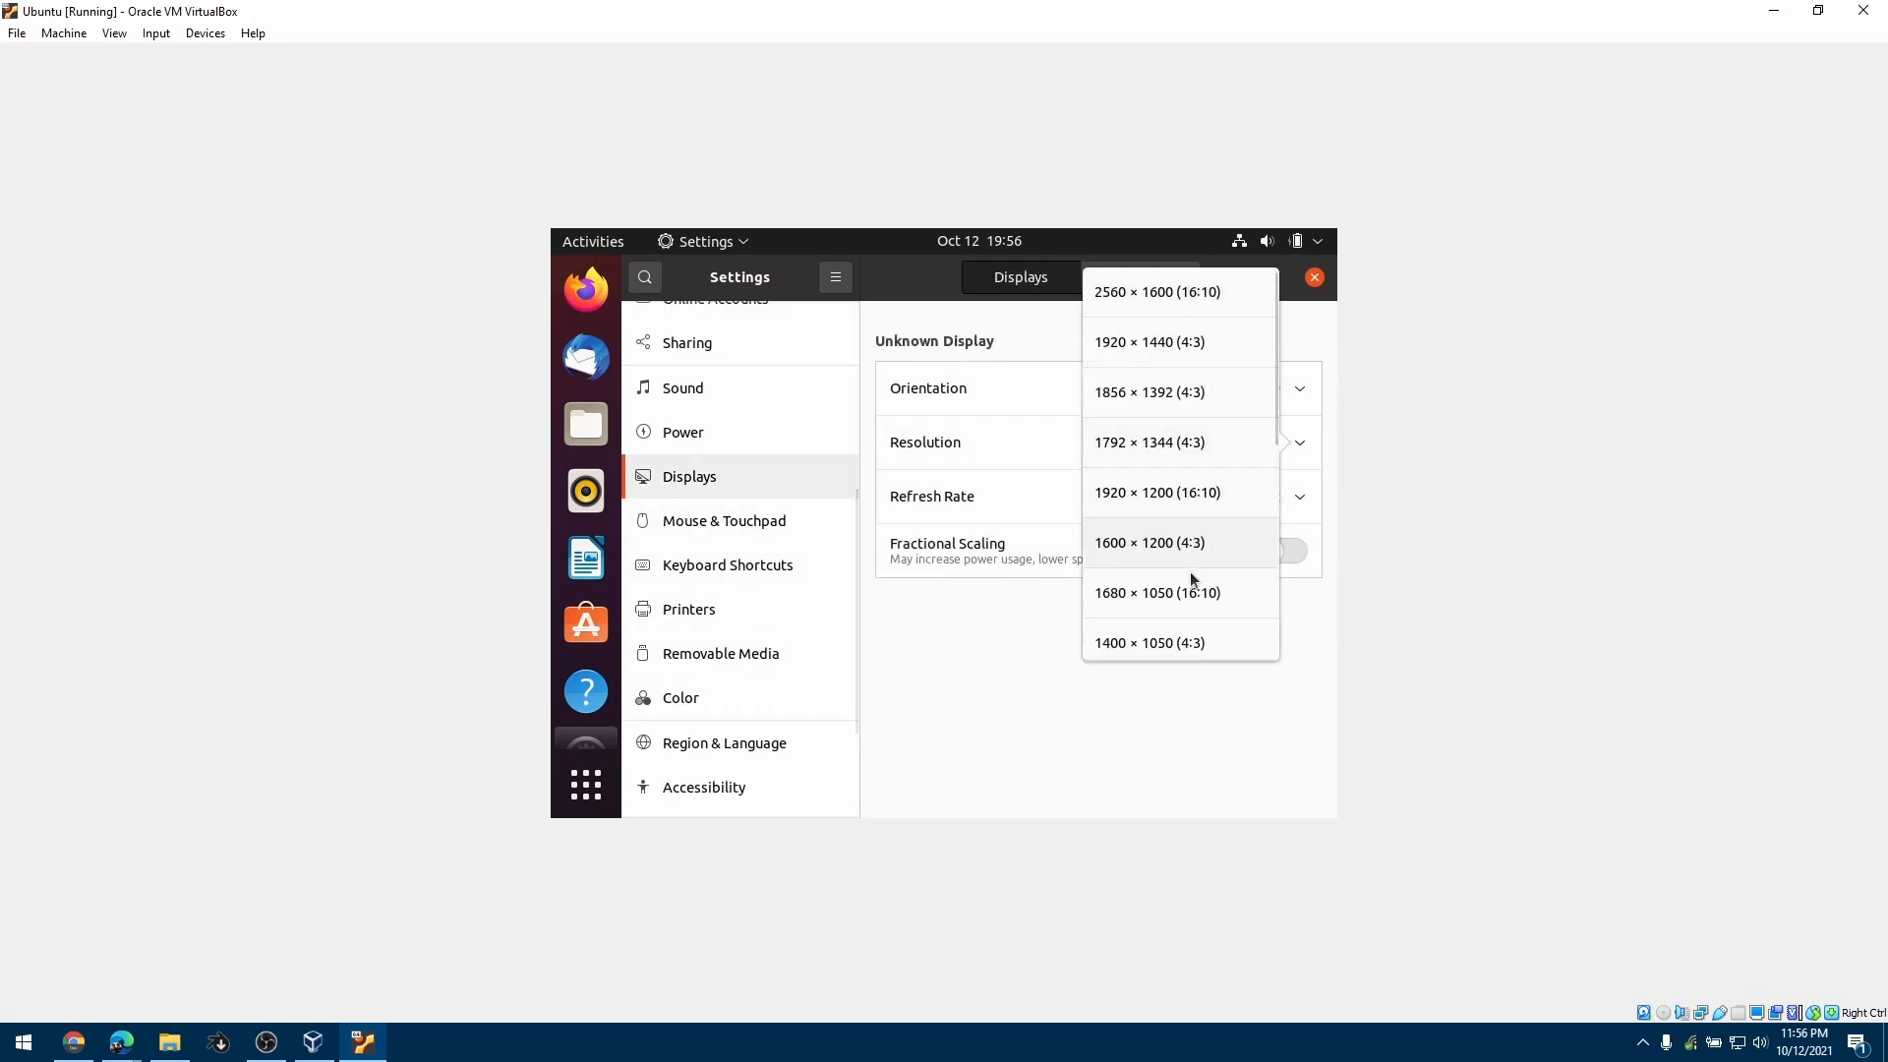
pyautogui.moveTo(1276, 413); pyautogui.dragTo(1265, 574)
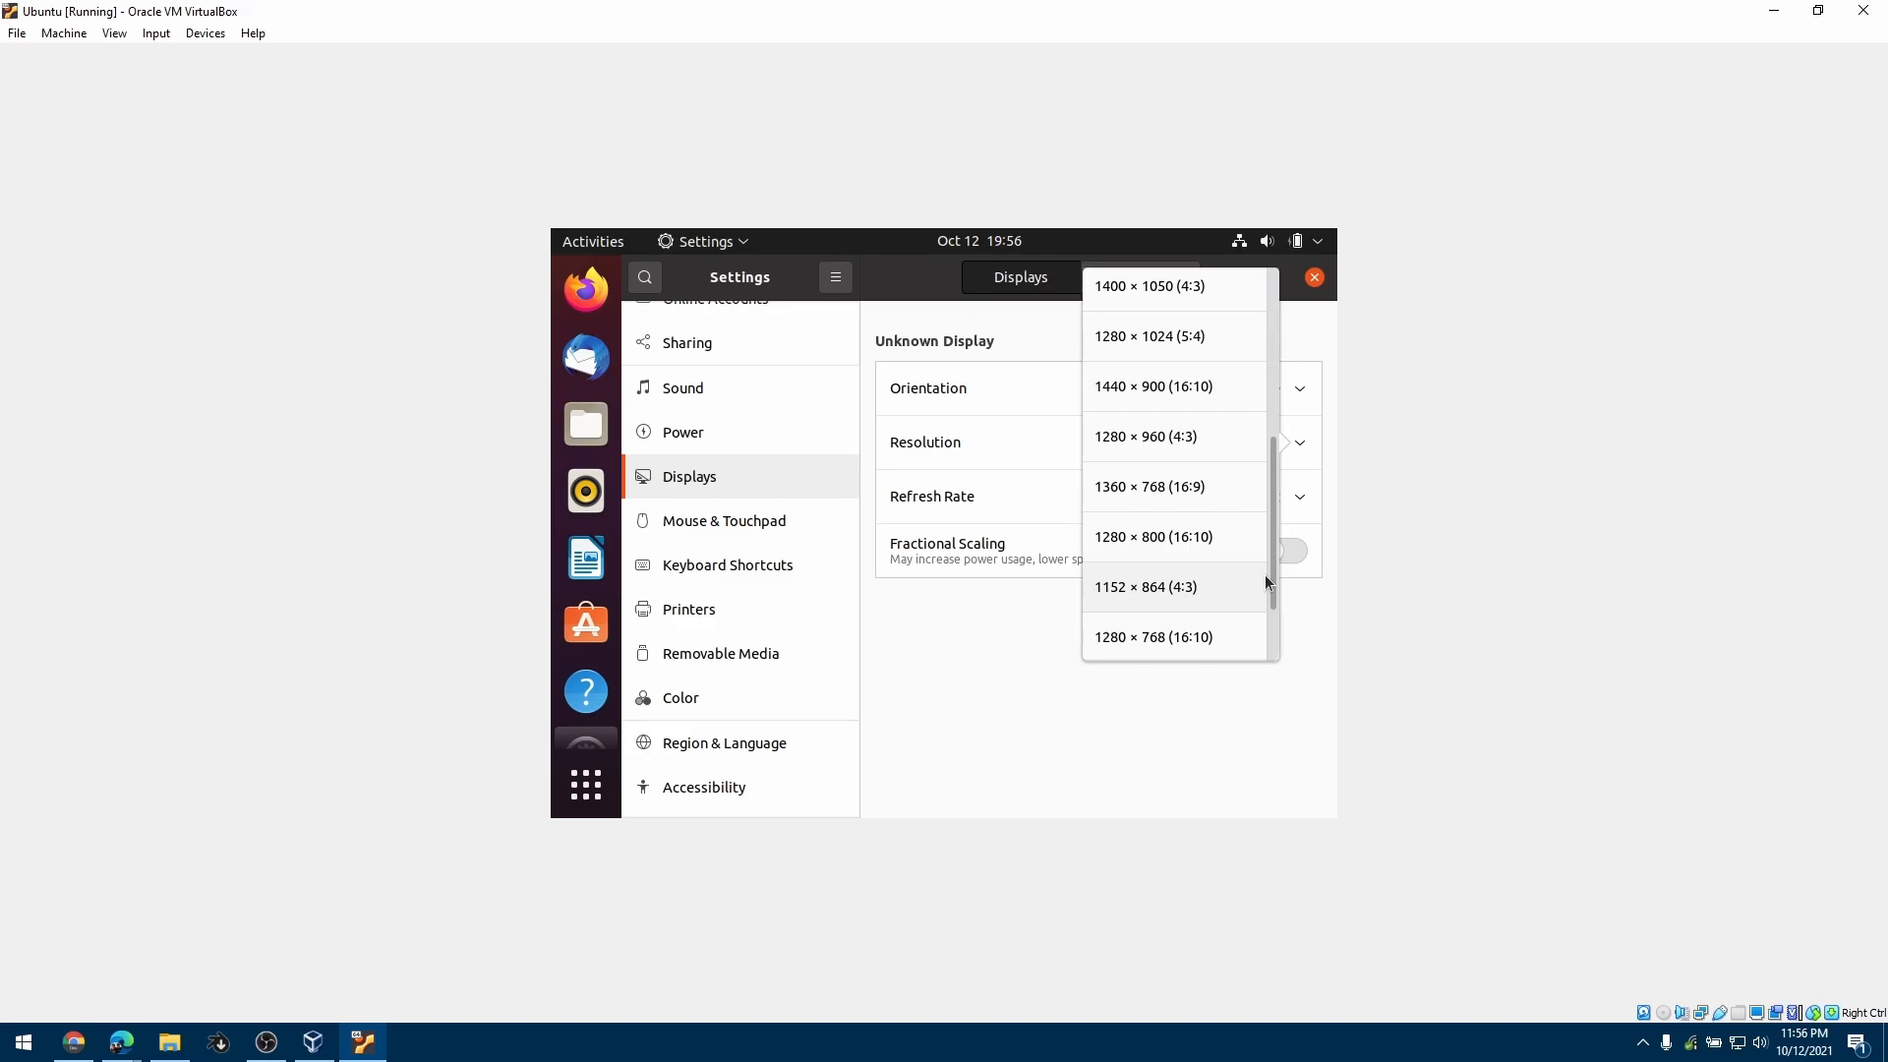
pyautogui.click(1136, 494)
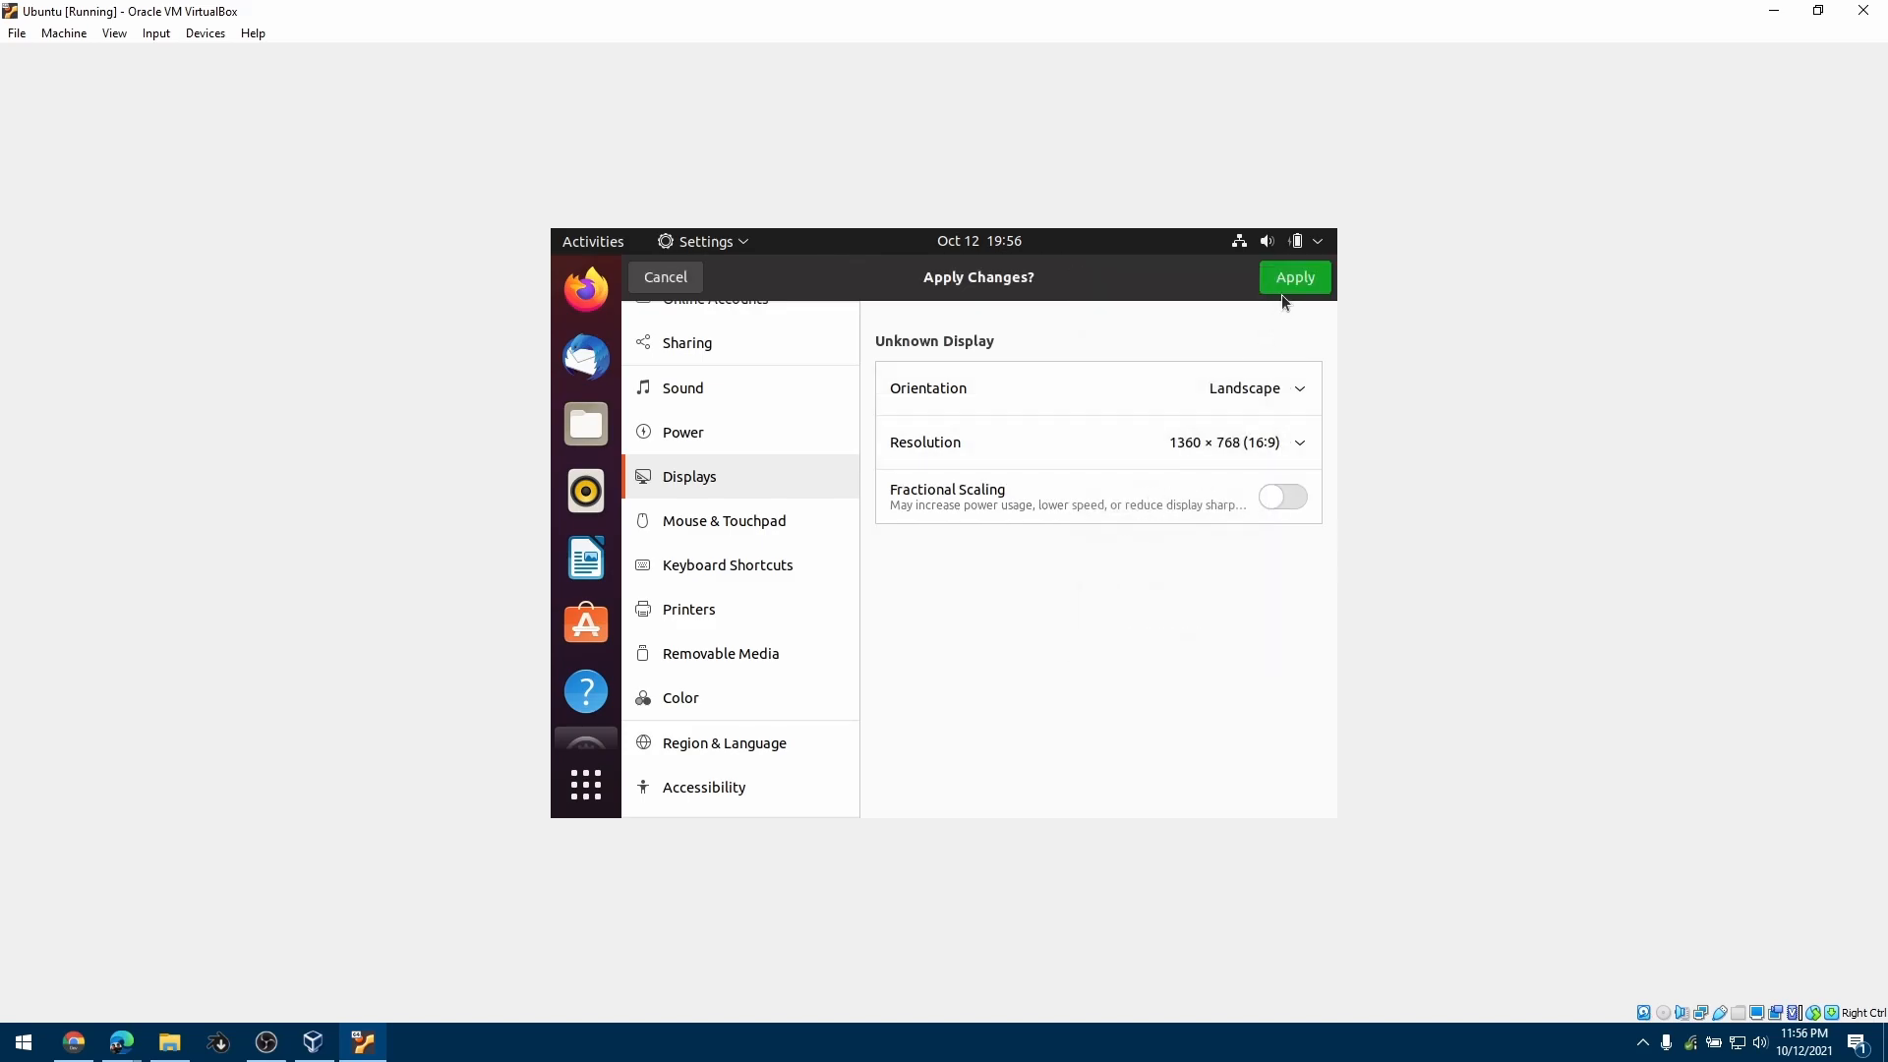
pyautogui.click(1282, 290)
pyautogui.click(1014, 588)
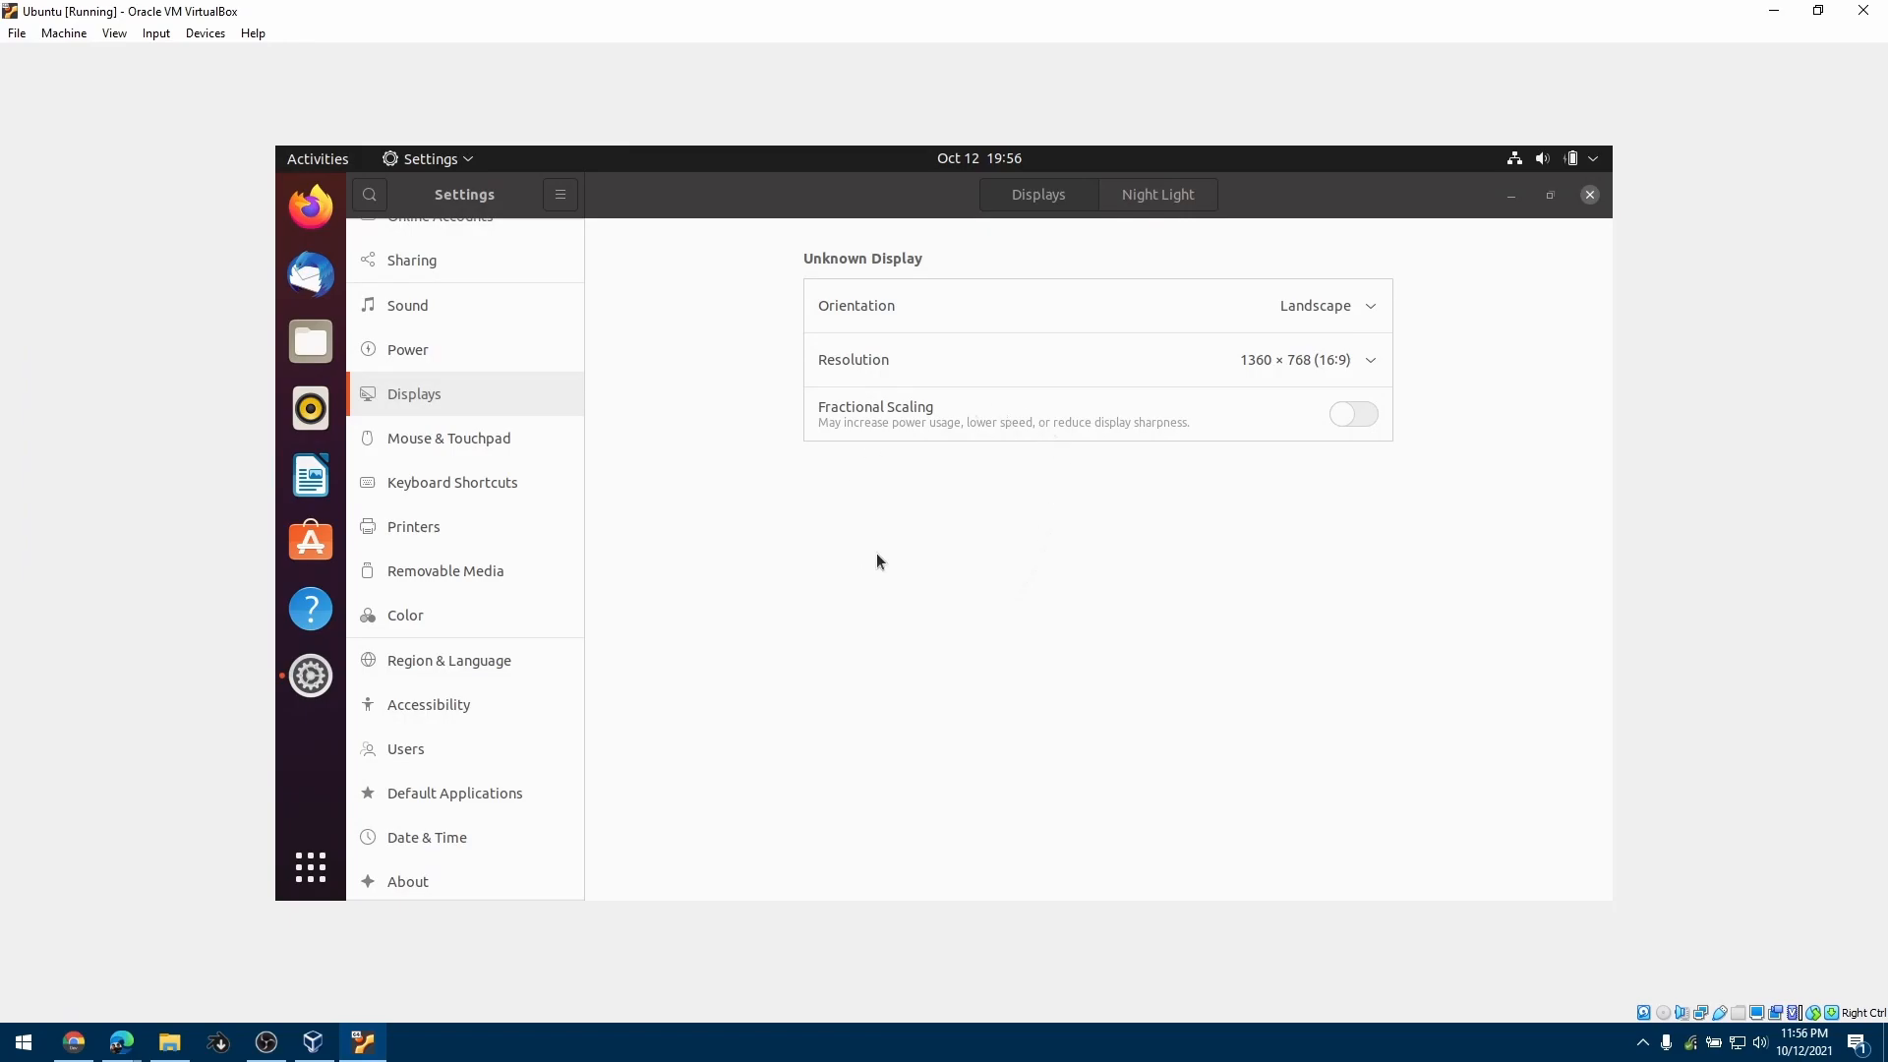
pyautogui.doubleClick(811, 200)
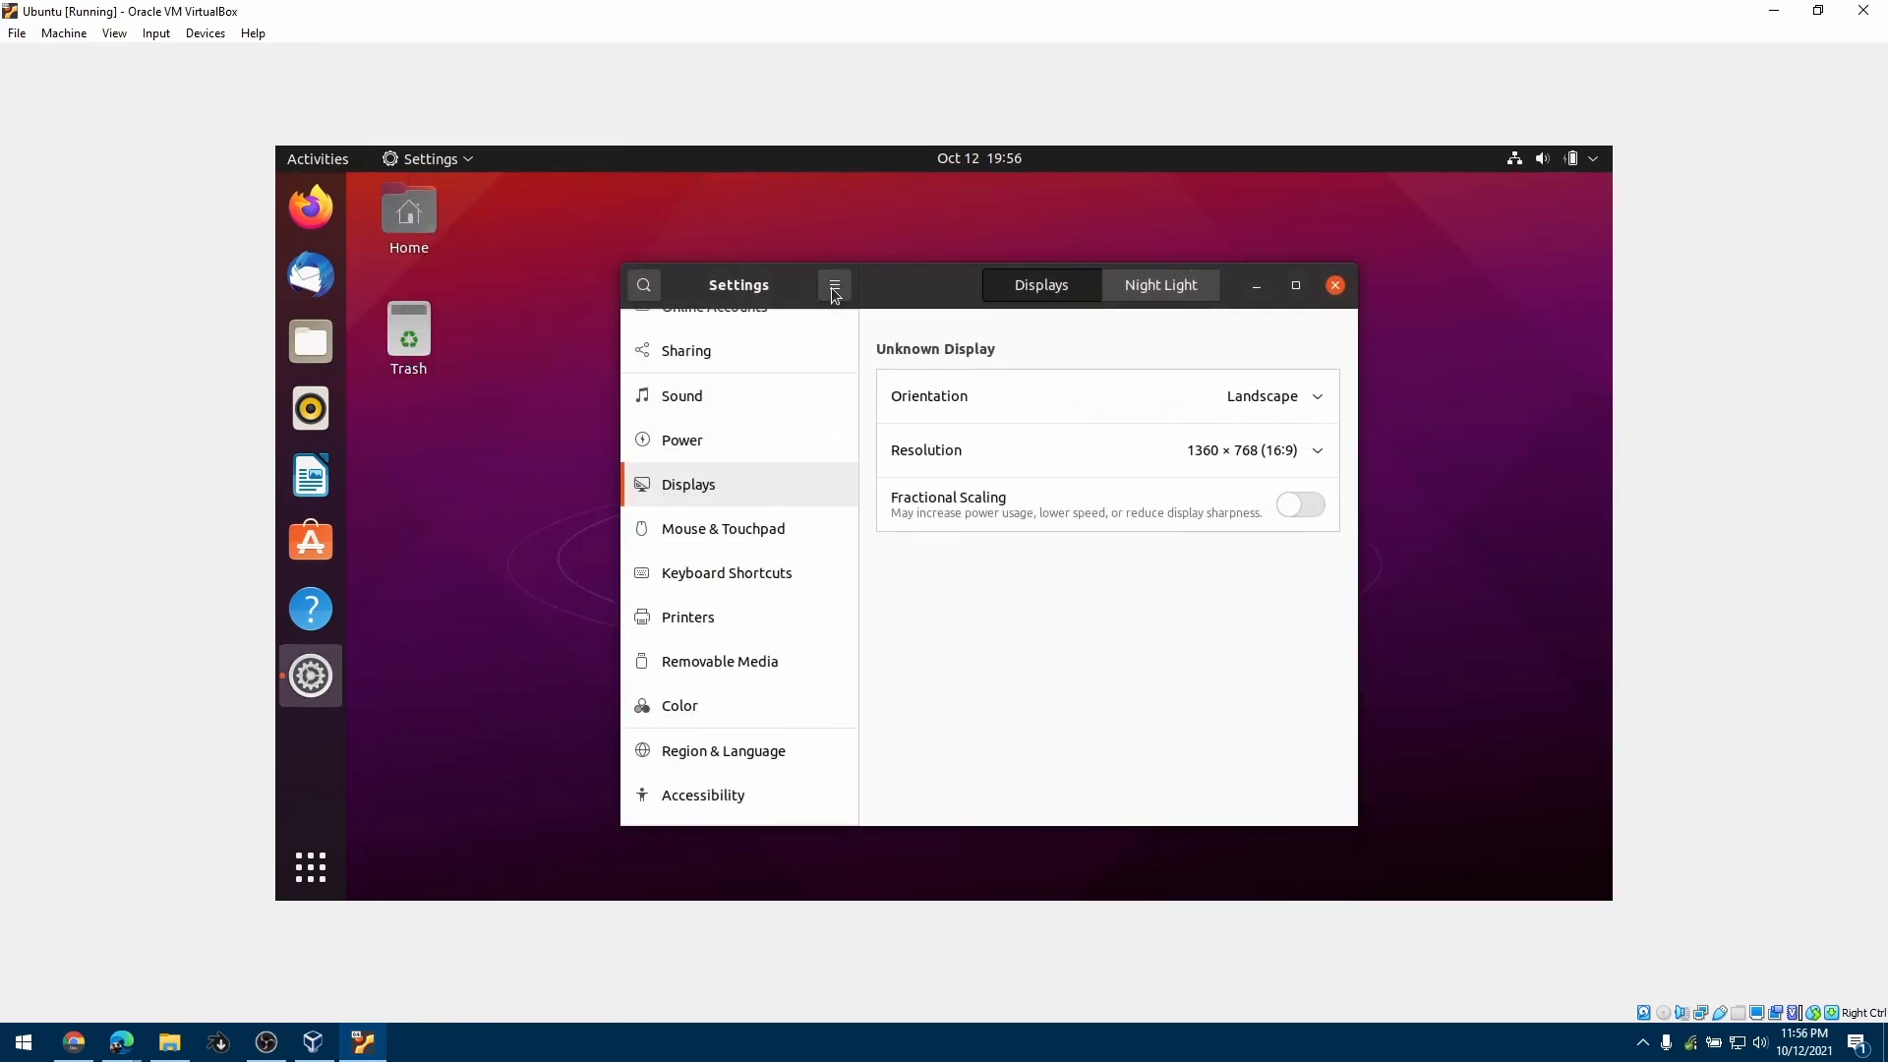
pyautogui.click(1339, 286)
# Restore, resize and move the VM window, then maximize it to fill the screen
pyautogui.doubleClick(792, 9)
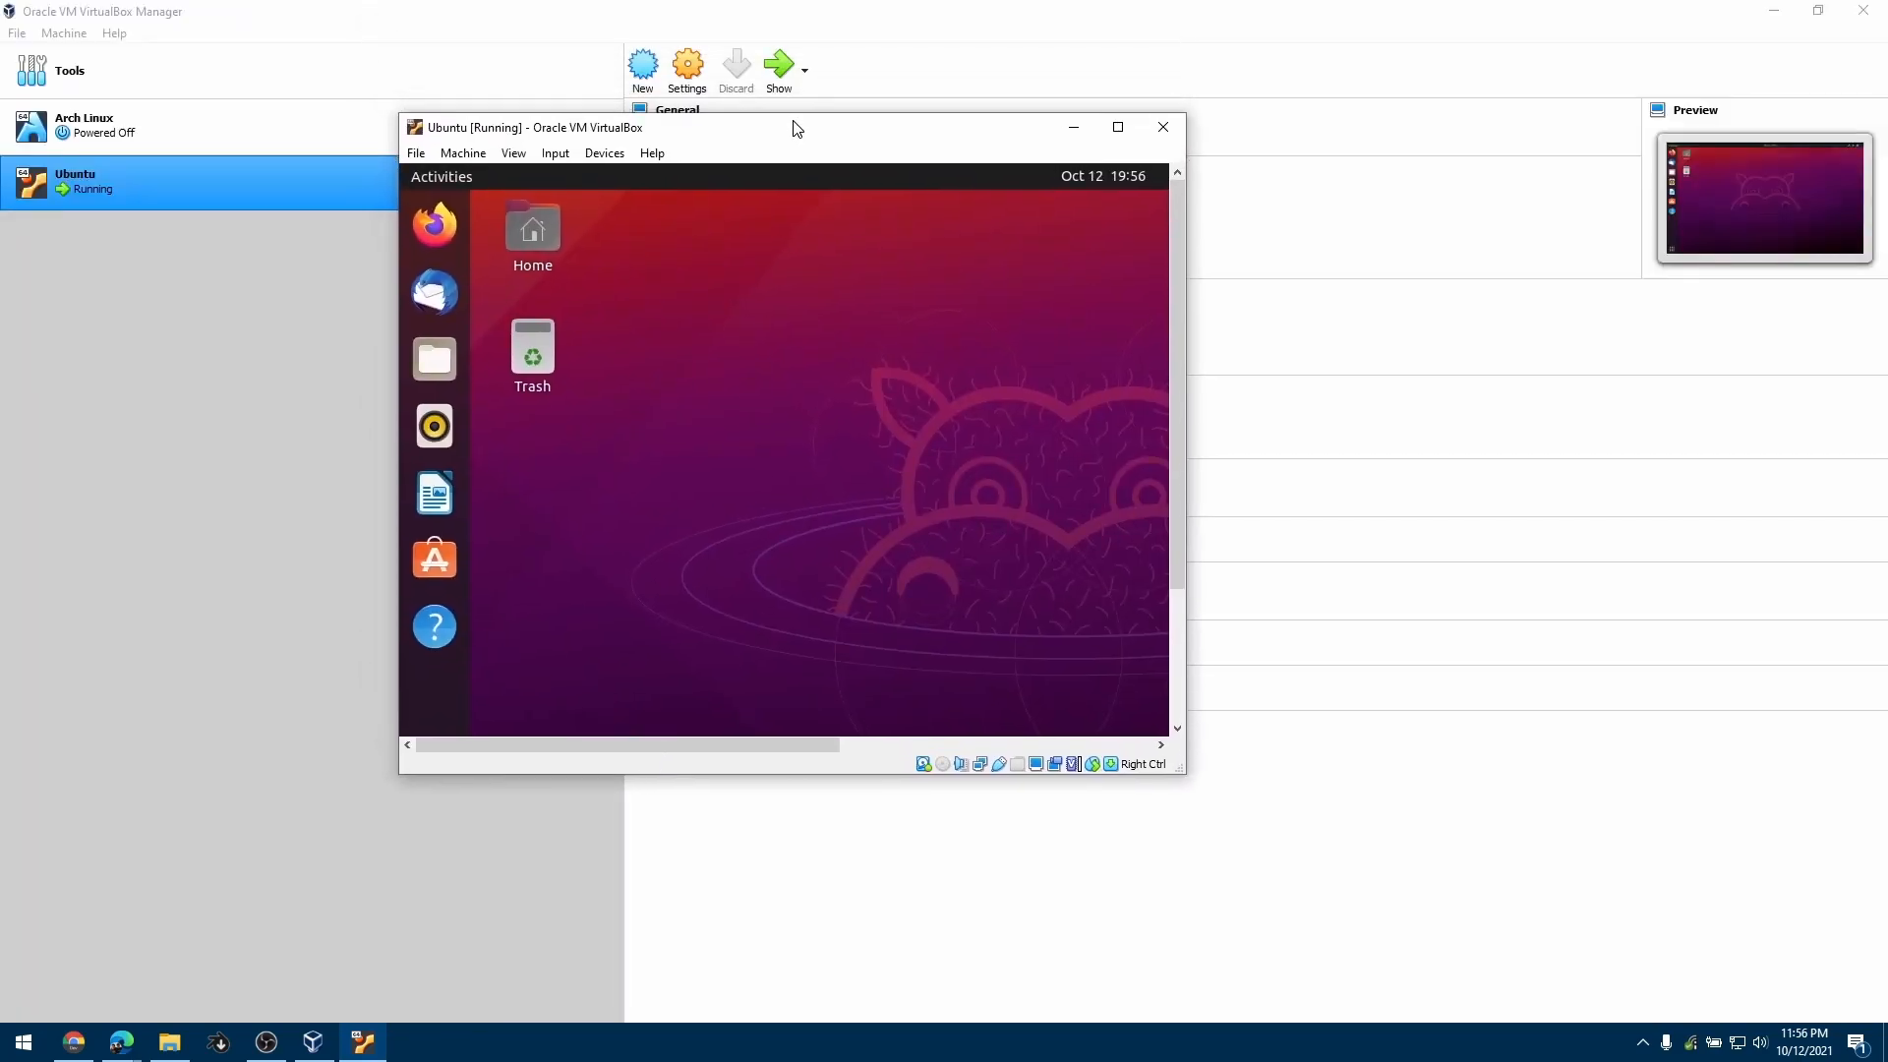
pyautogui.moveTo(1191, 208); pyautogui.dragTo(1523, 208)
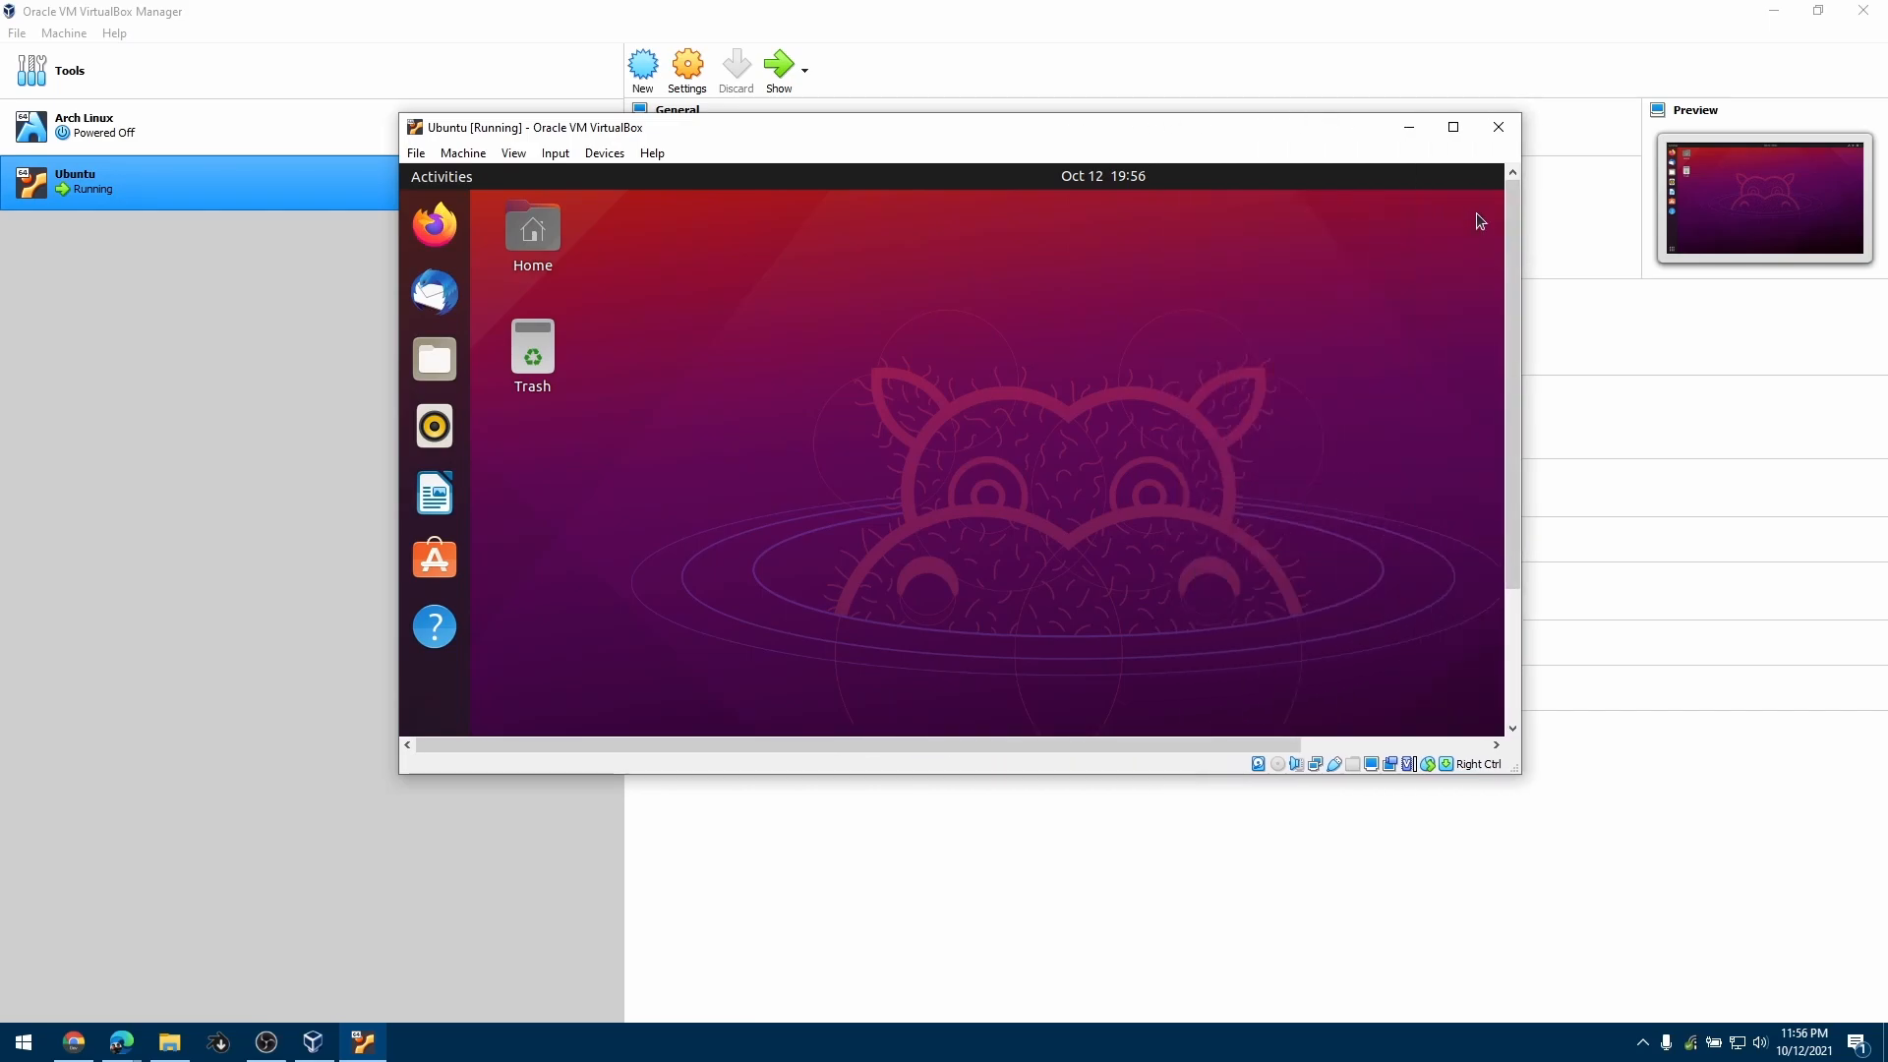
pyautogui.click(1449, 127)
pyautogui.moveTo(649, 11); pyautogui.dragTo(658, 143)
pyautogui.moveTo(1215, 777); pyautogui.dragTo(1511, 896)
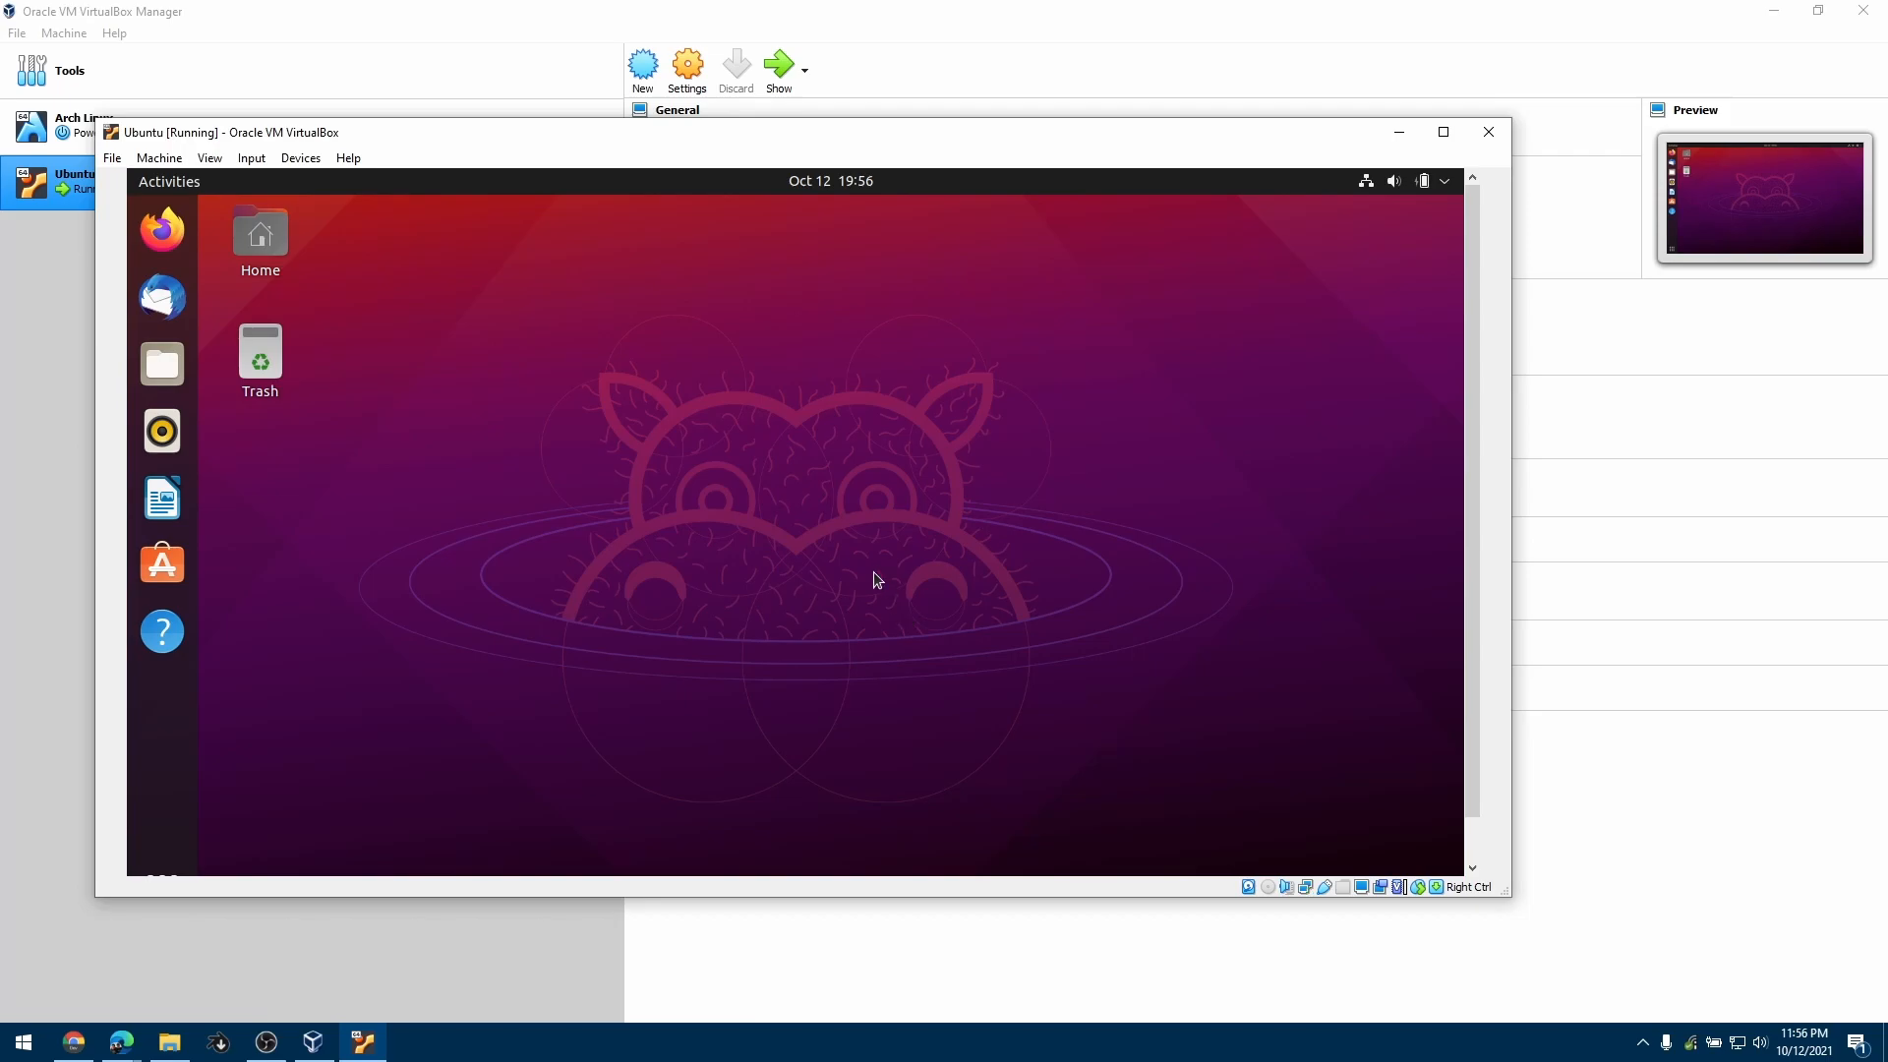
pyautogui.click(1443, 132)
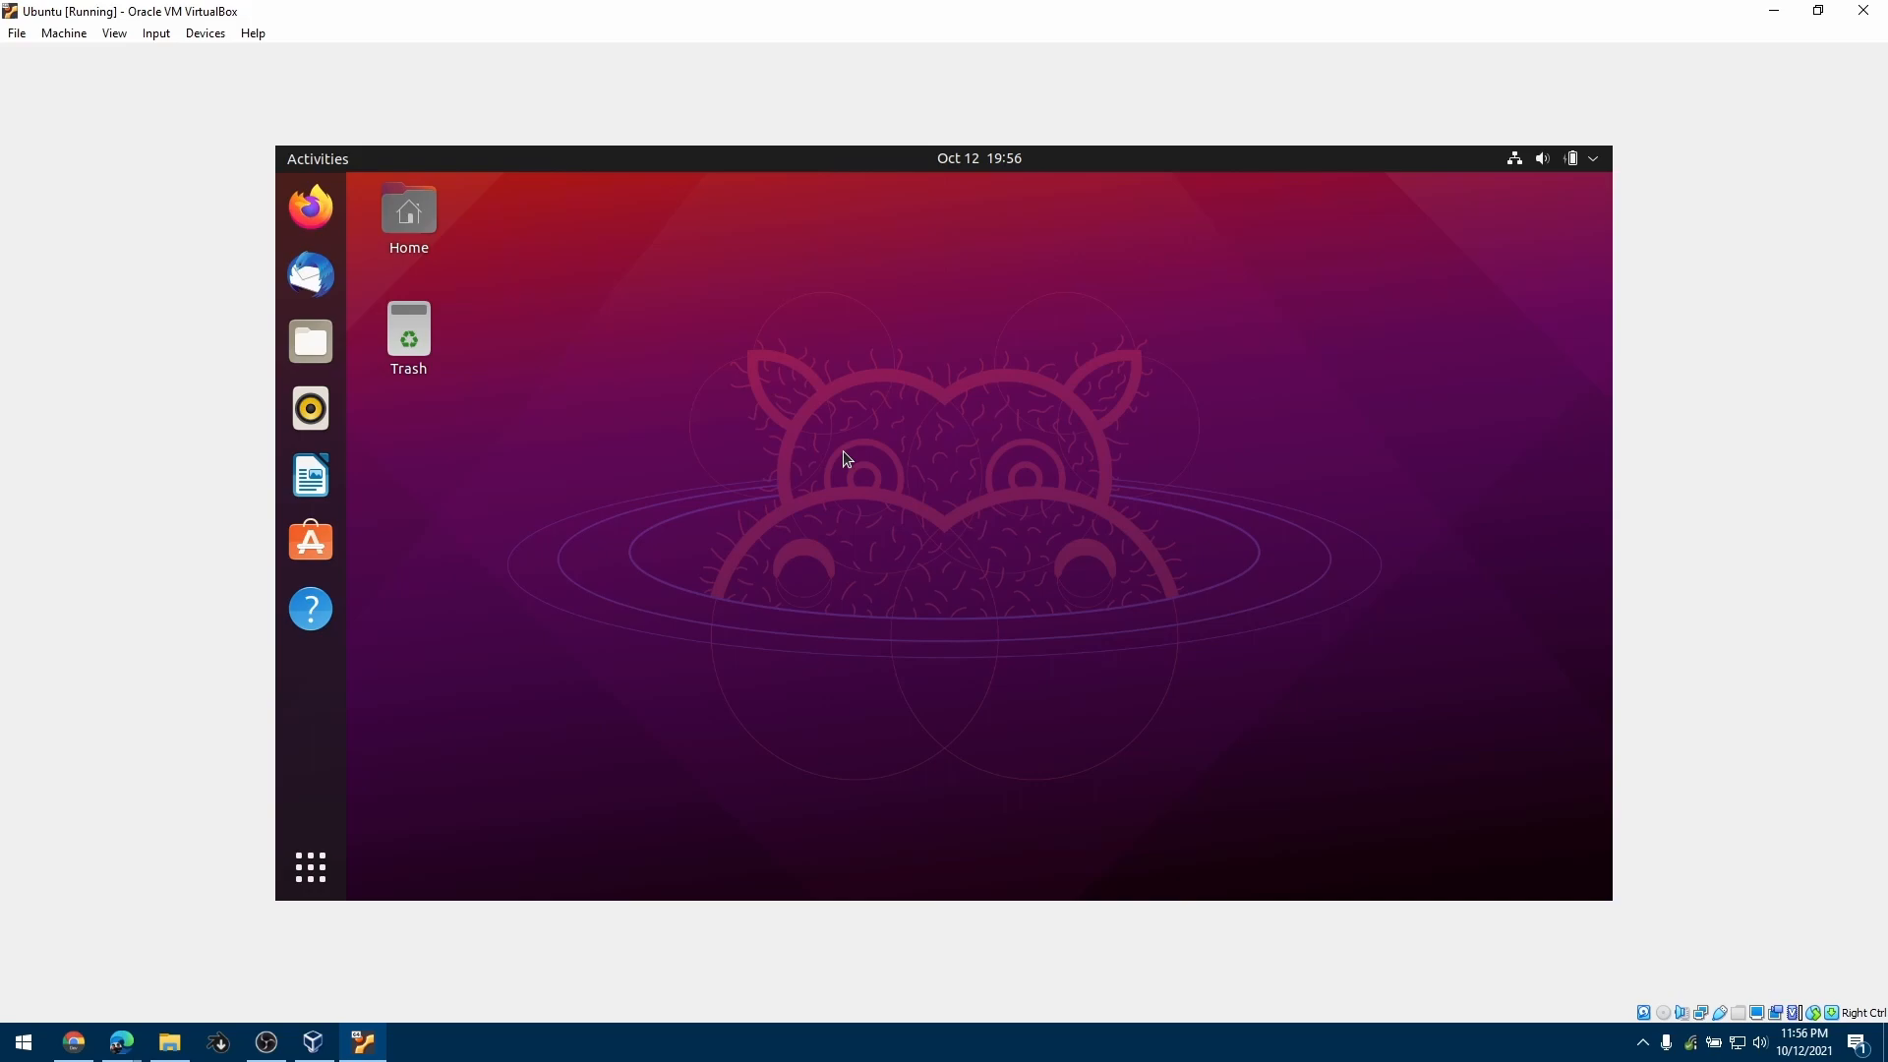
# Open a Terminal in the Ubuntu guest and run sudo apt update with the sudo password
pyautogui.press('super')
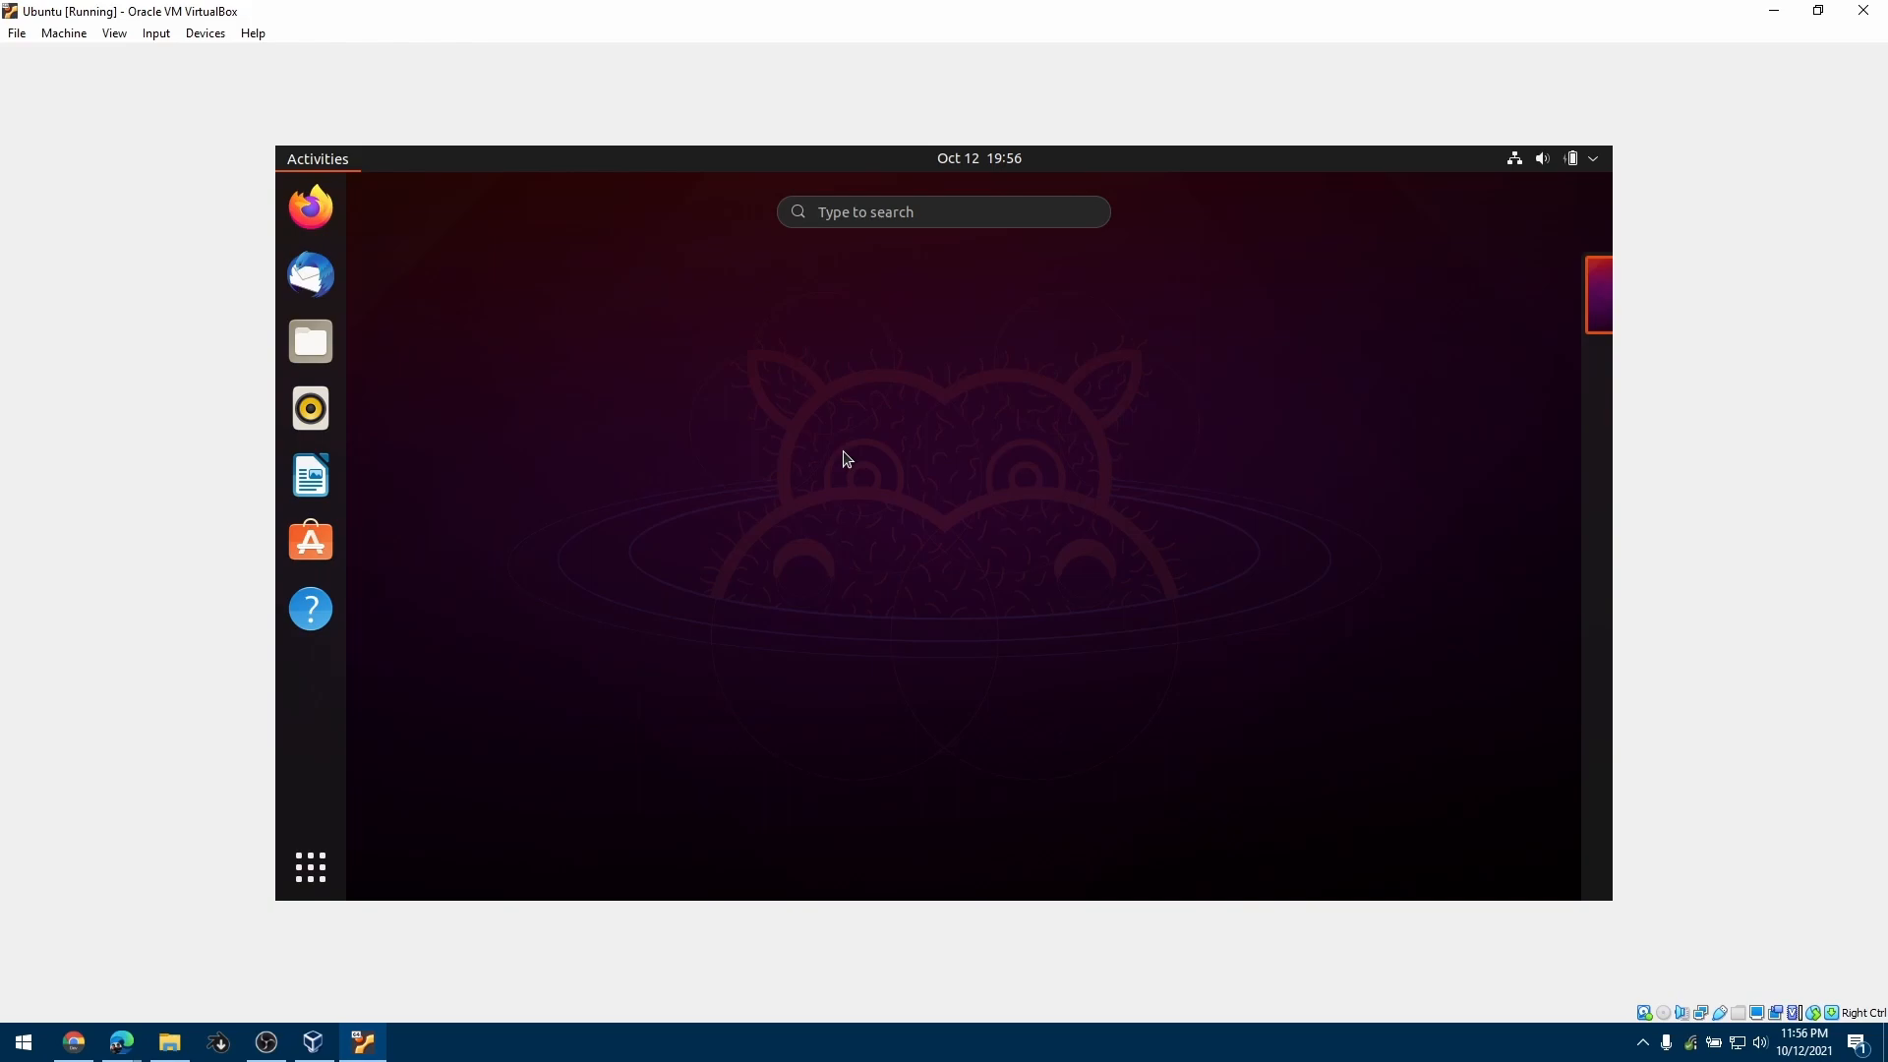
pyautogui.write('terminal')
pyautogui.press('Return')
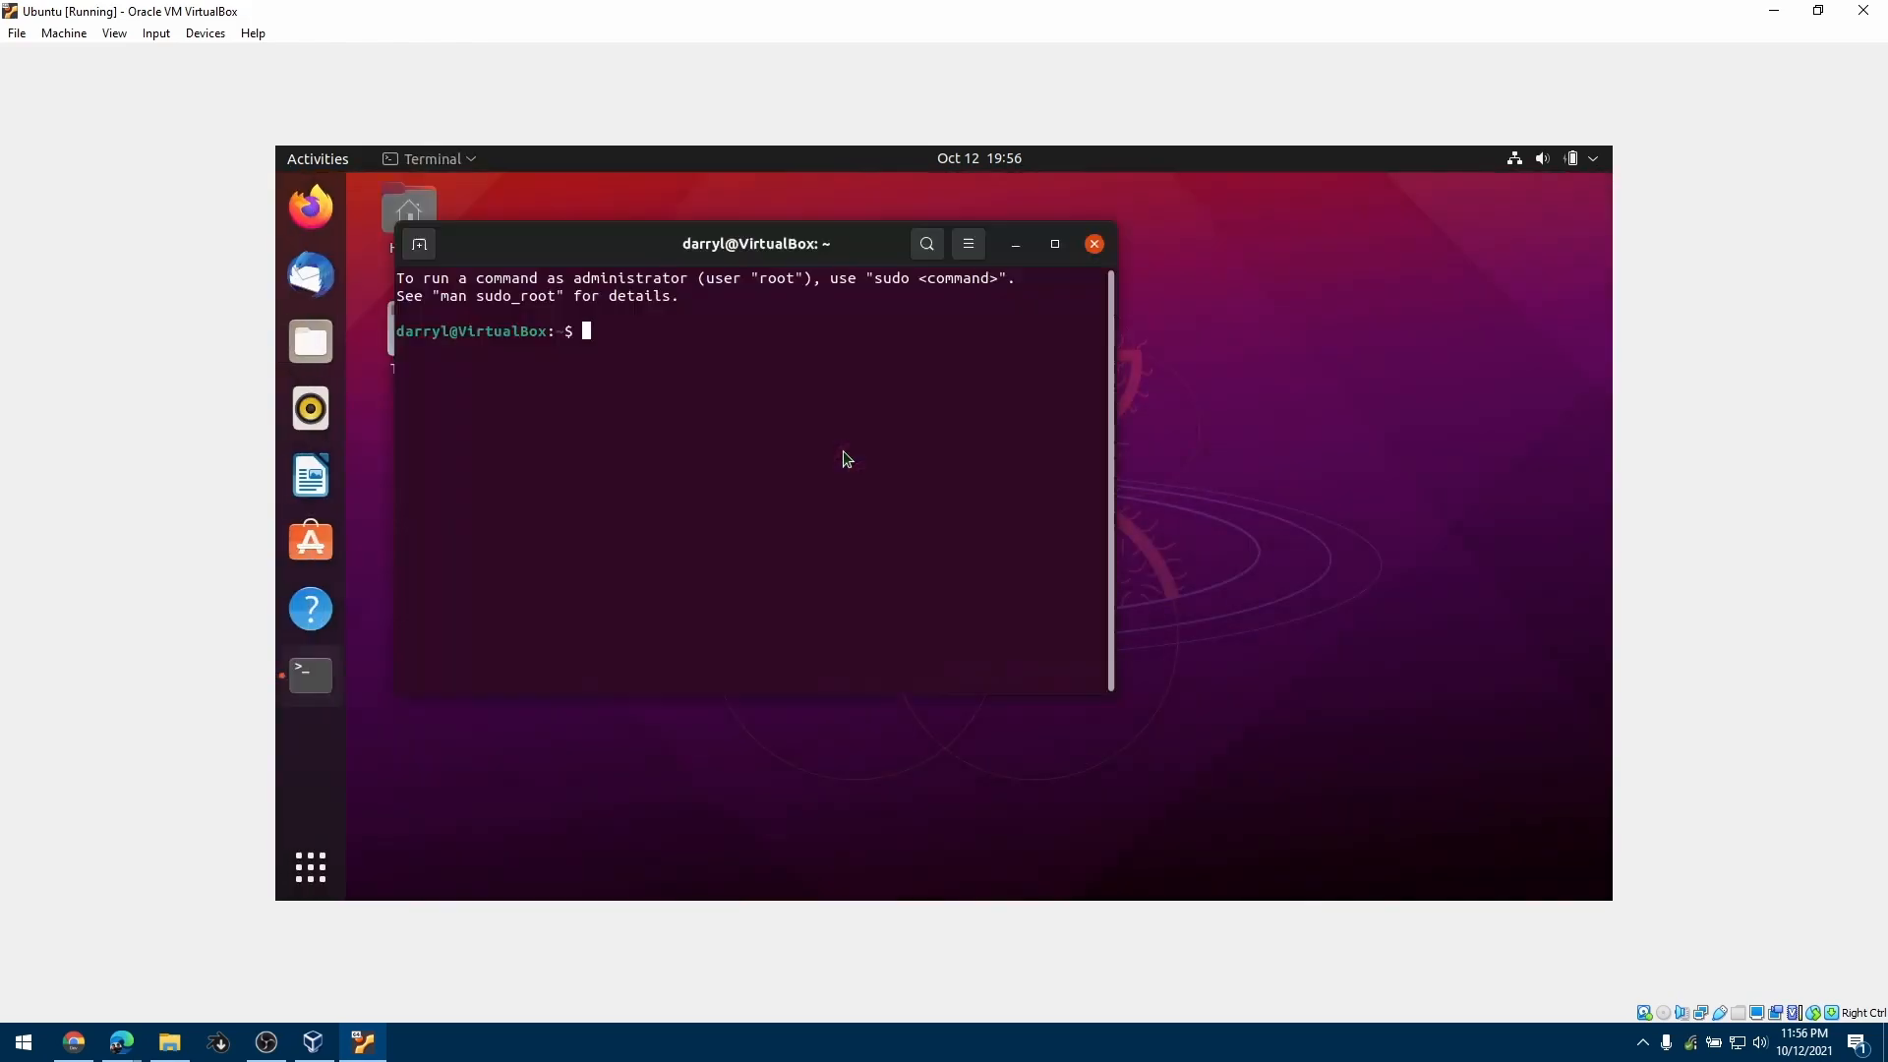
pyautogui.moveTo(645, 253); pyautogui.dragTo(806, 323)
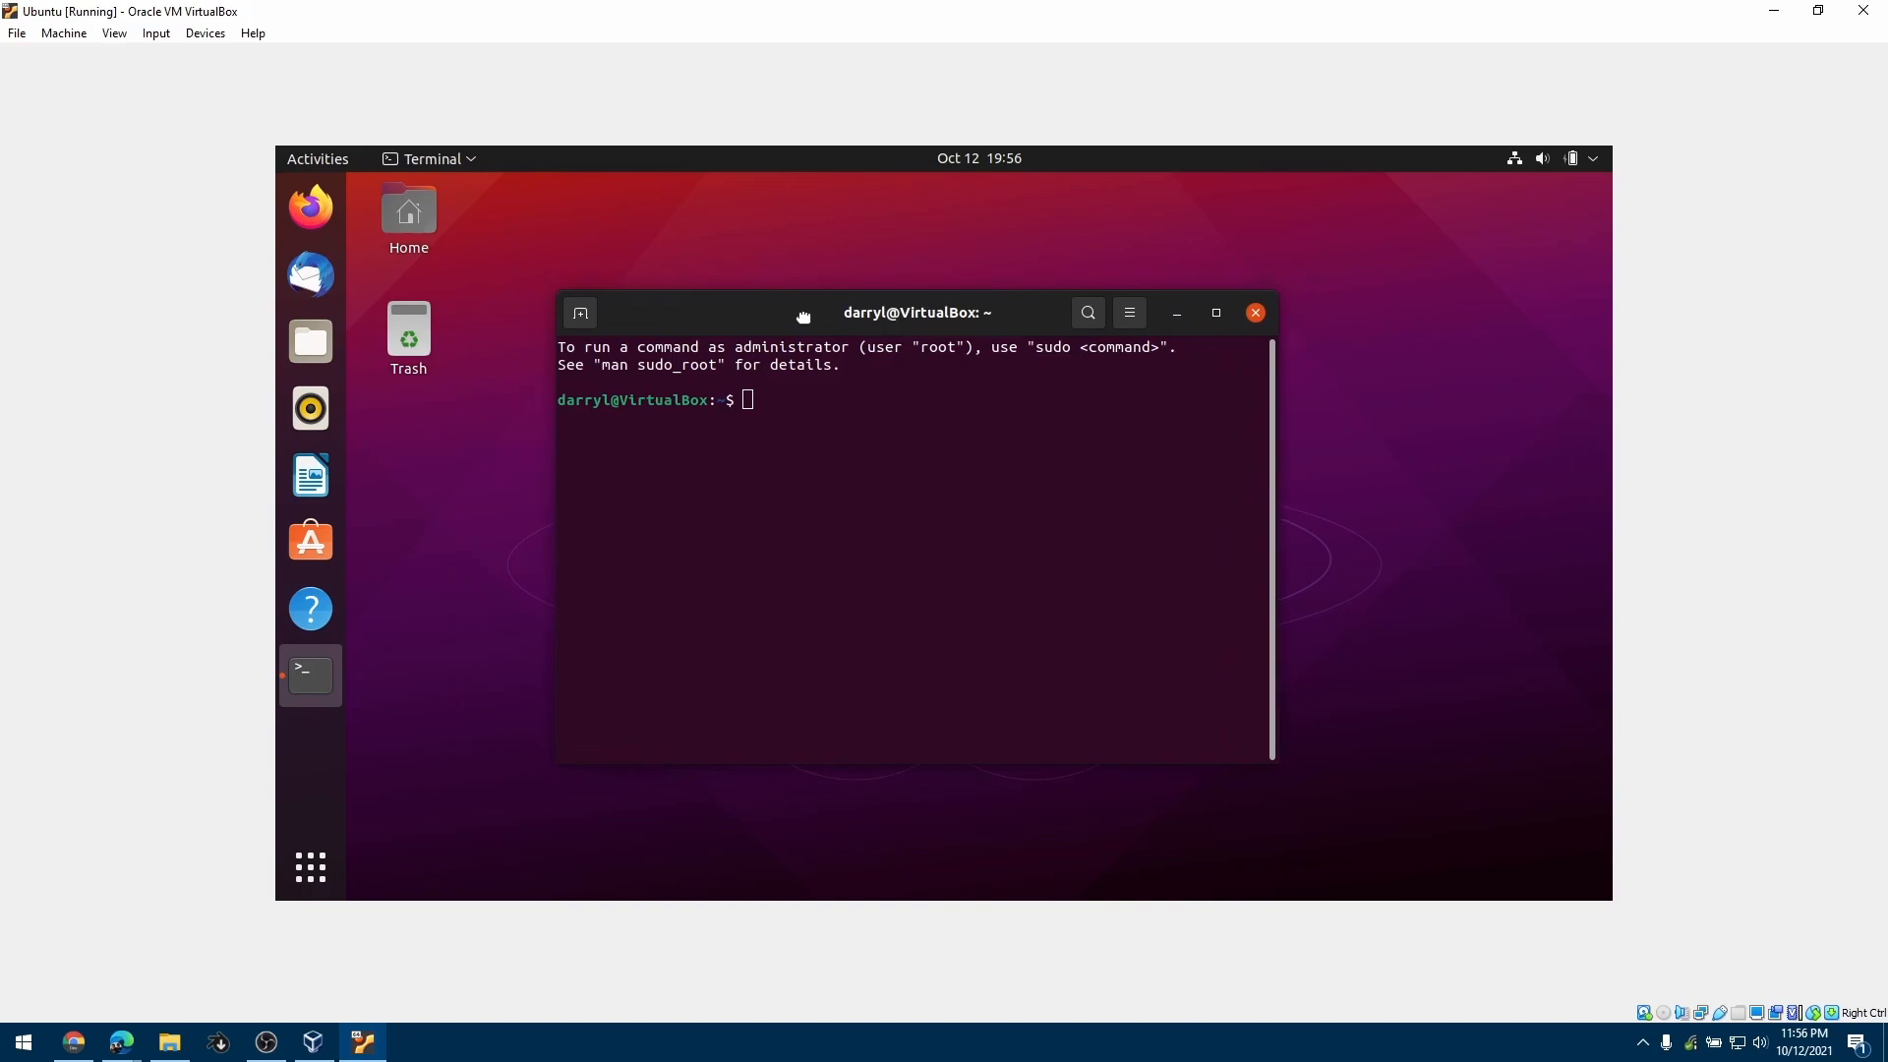
pyautogui.write('sudo apt update')
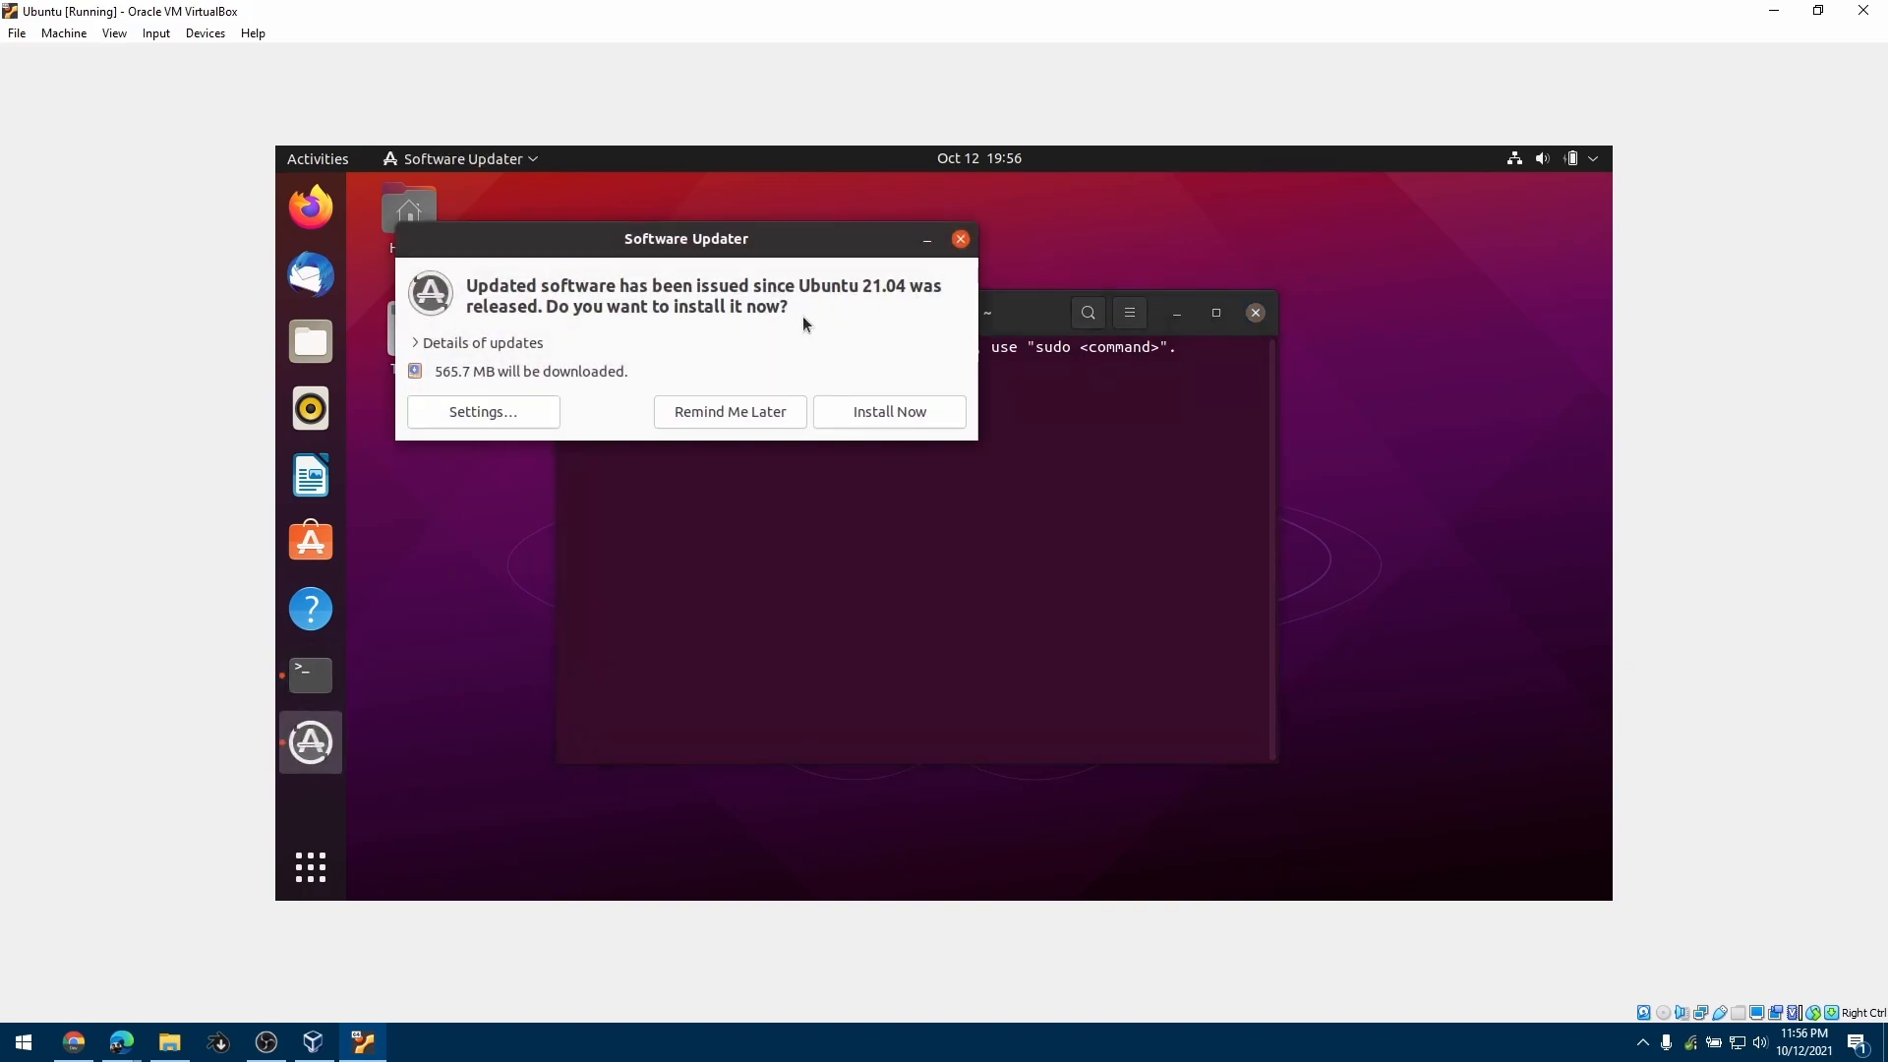
pyautogui.click(953, 244)
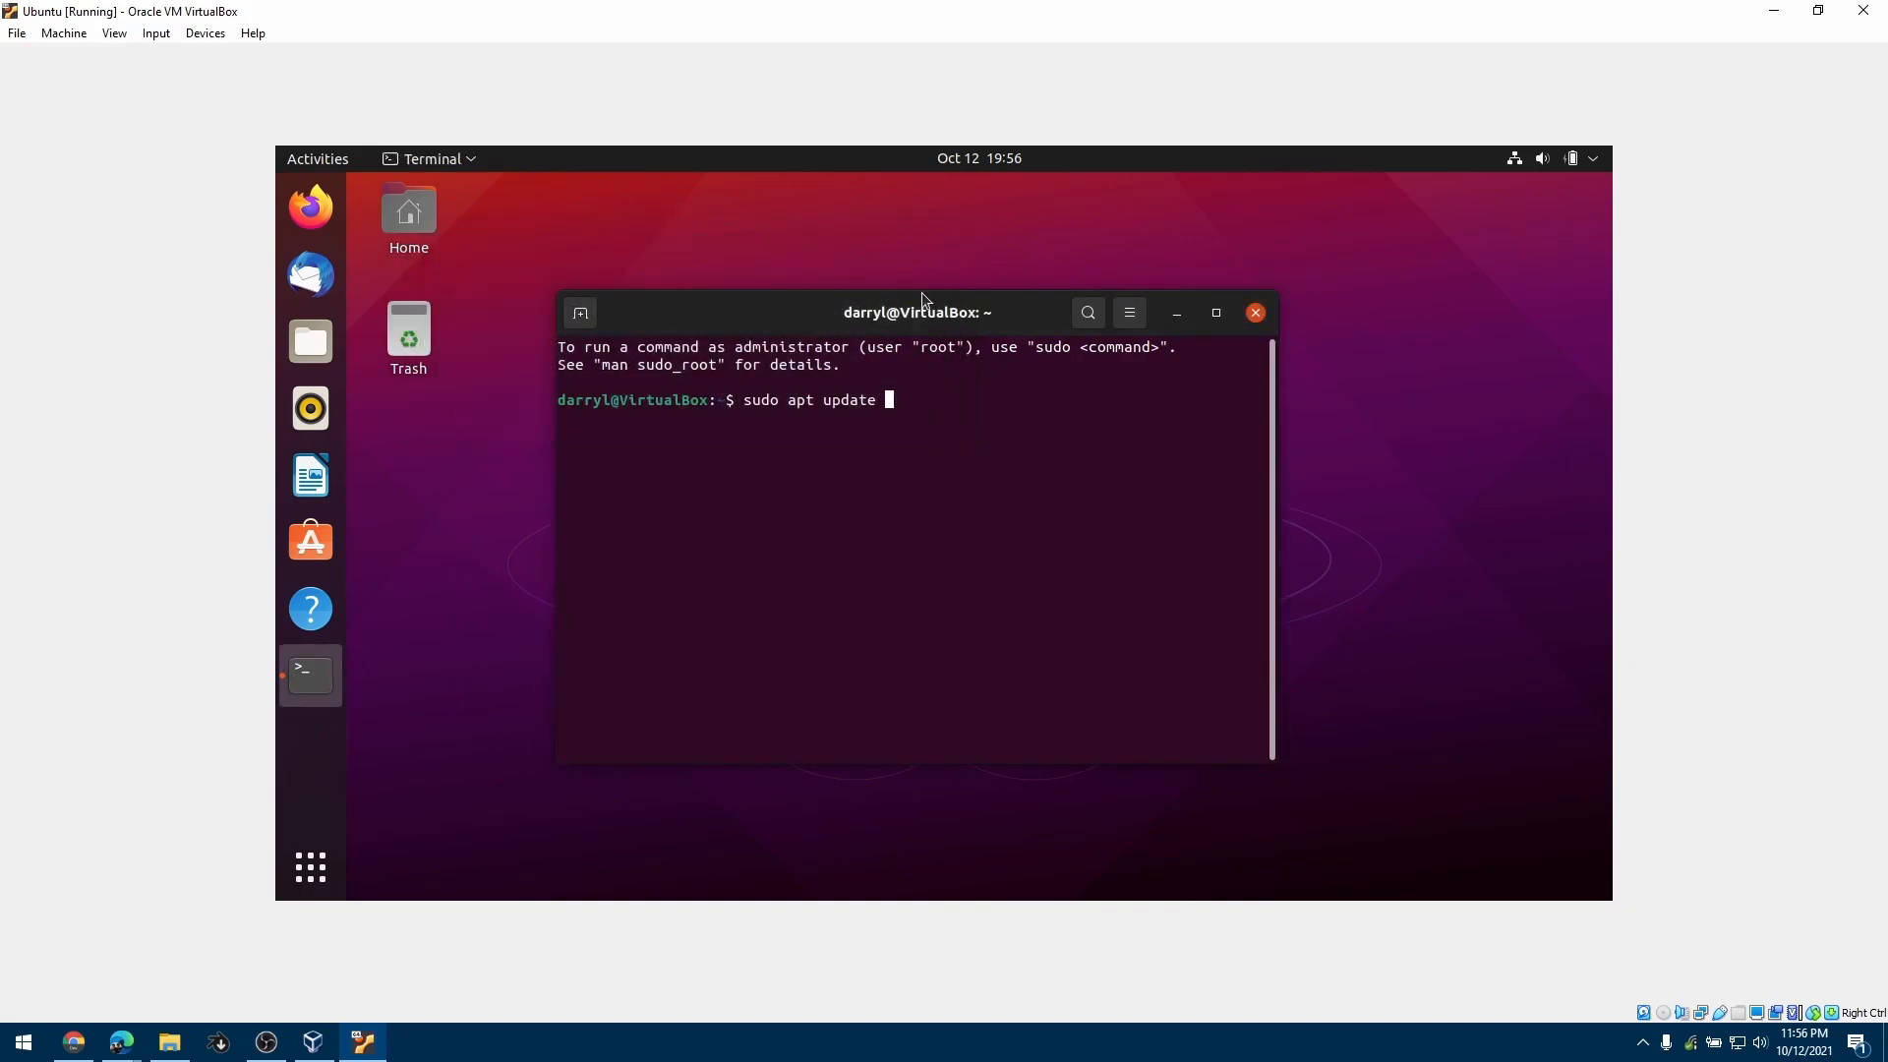
pyautogui.press('Return')
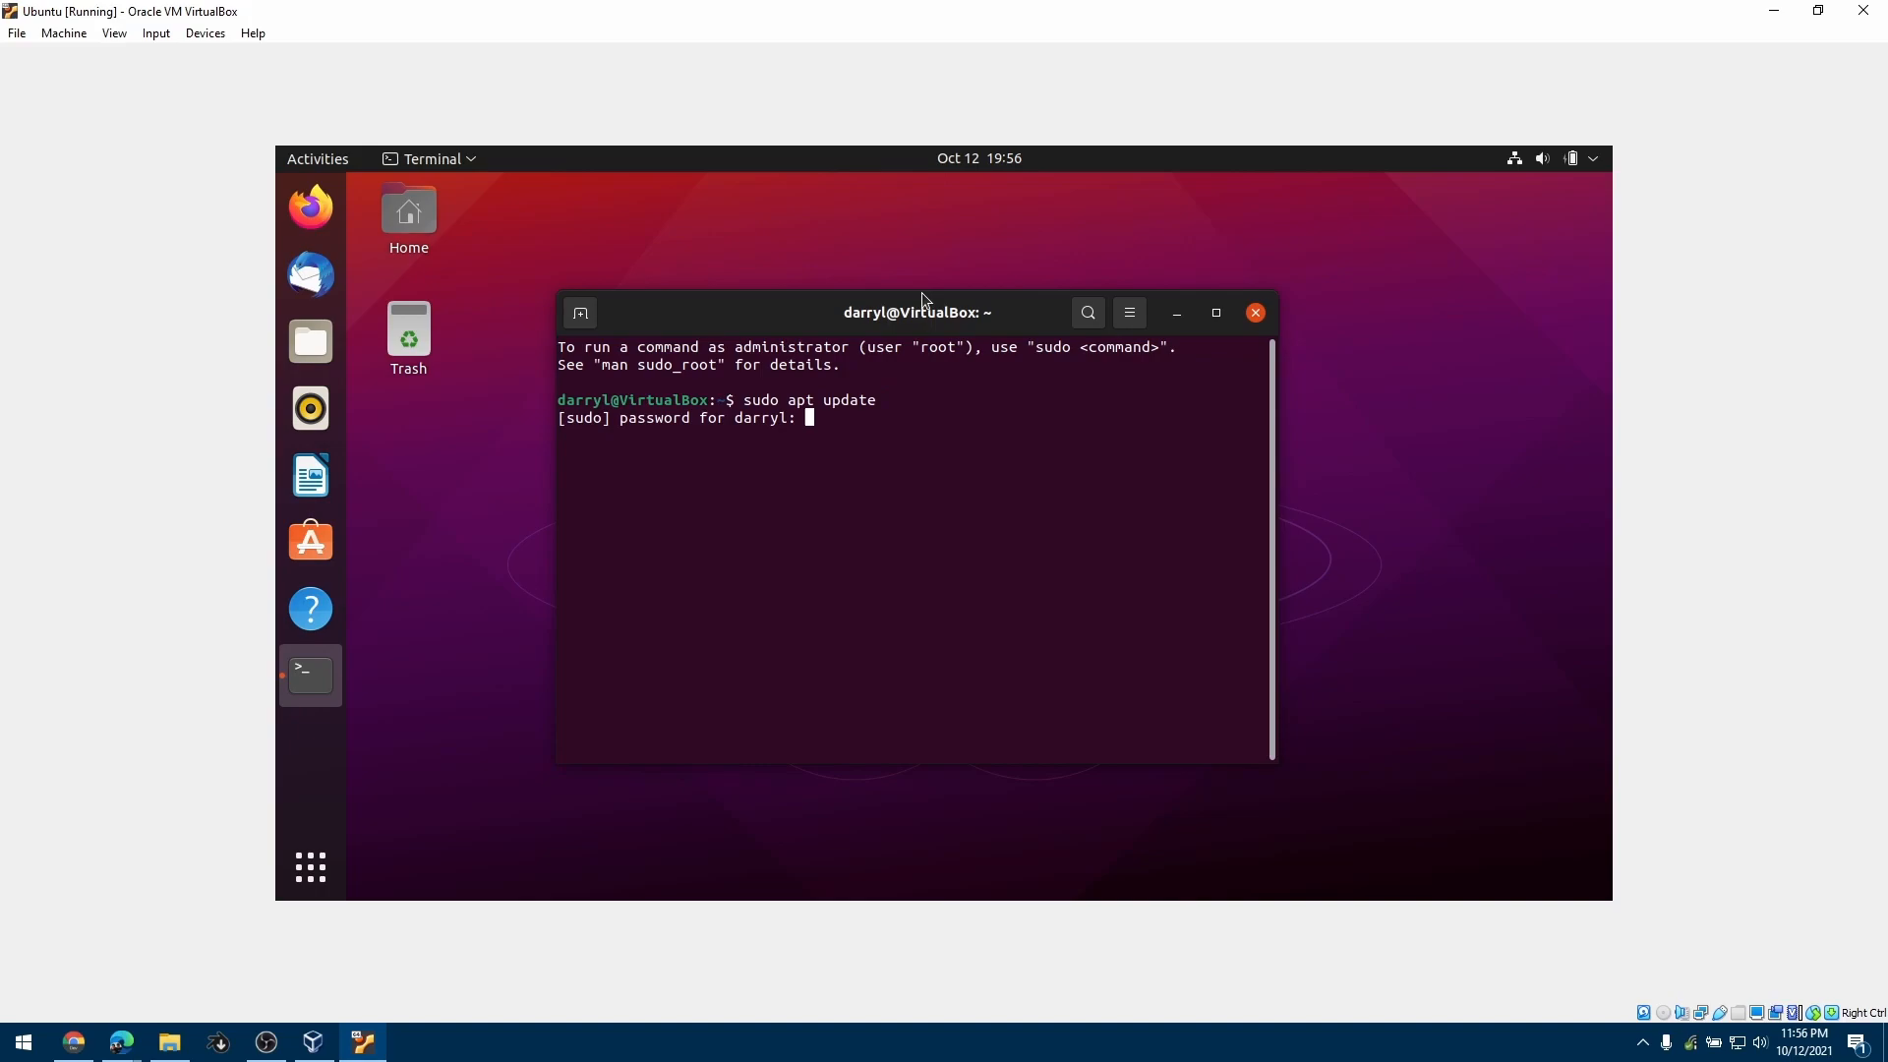
pyautogui.press('Return')
# Install build-essential with sudo apt install, confirming with y
pyautogui.write('sudo apt b')
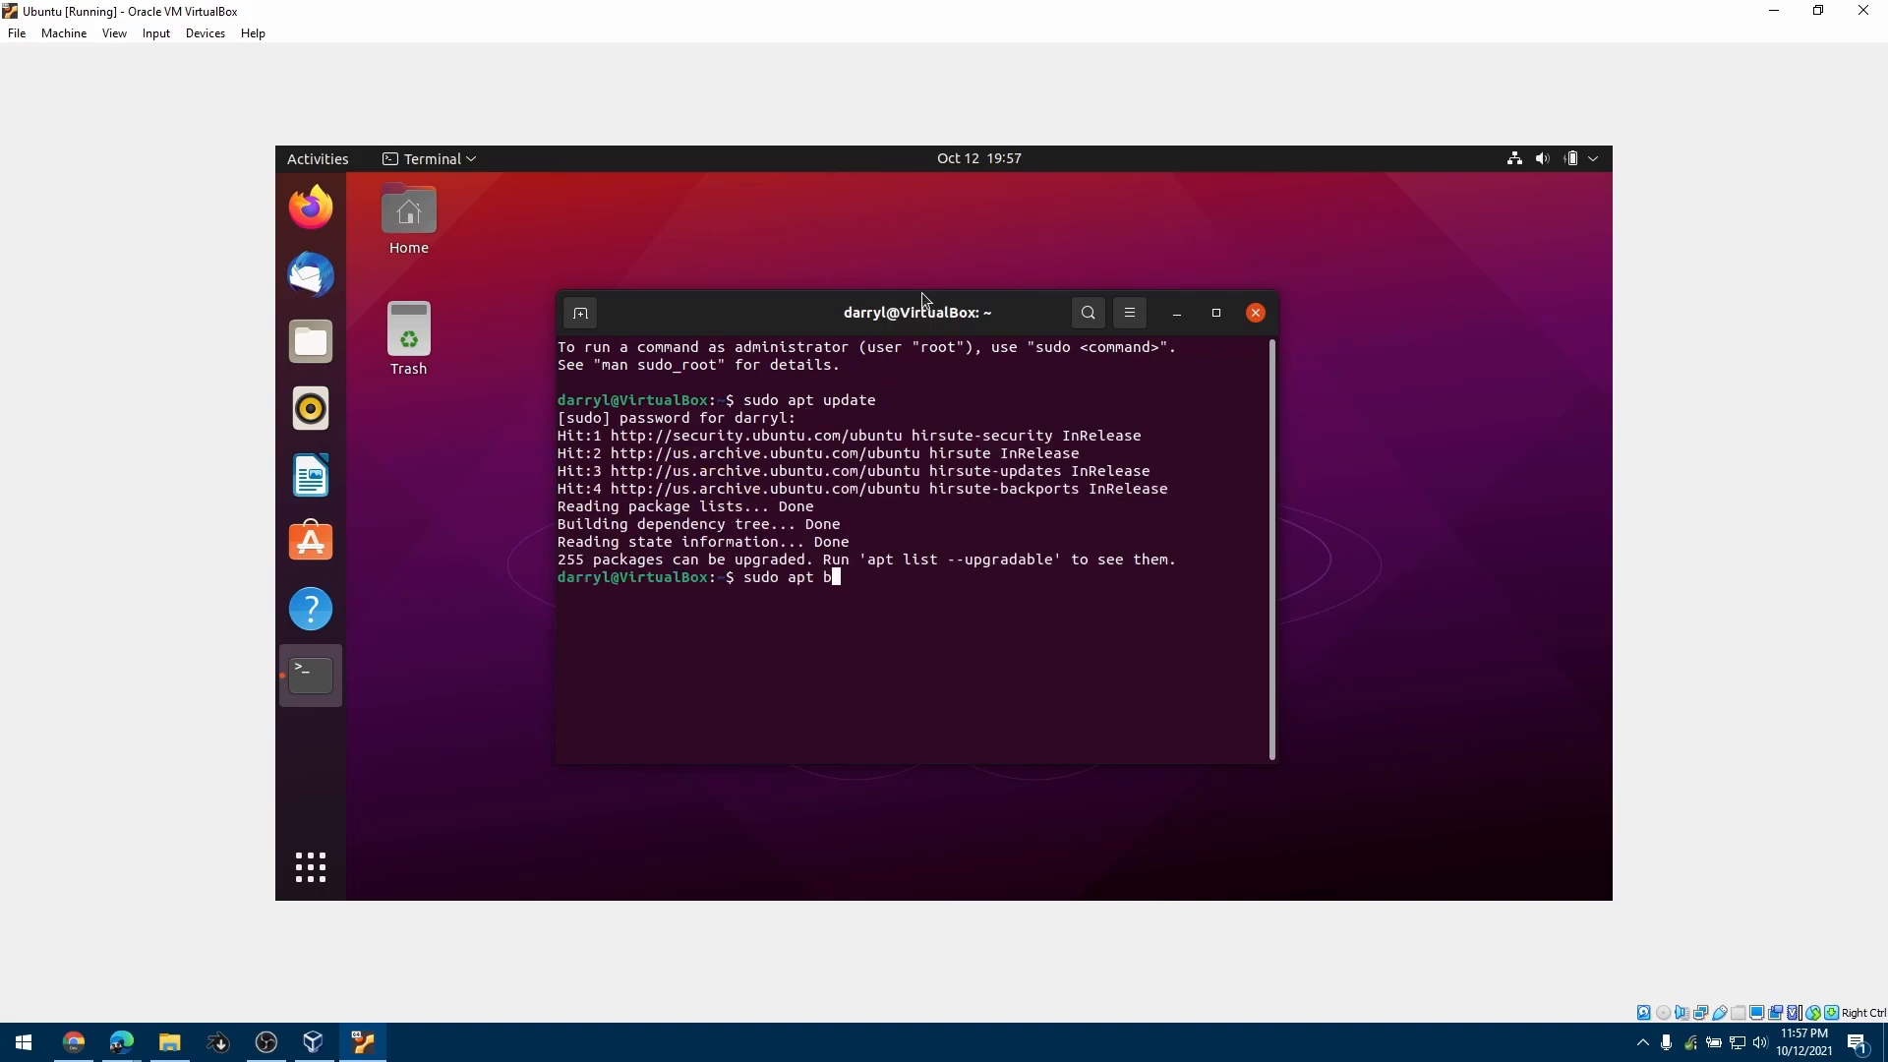
pyautogui.press('BackSpace')
pyautogui.write('install build-ess')
pyautogui.press('Tab')
pyautogui.press('Return')
pyautogui.write('y')
pyautogui.press('Return')
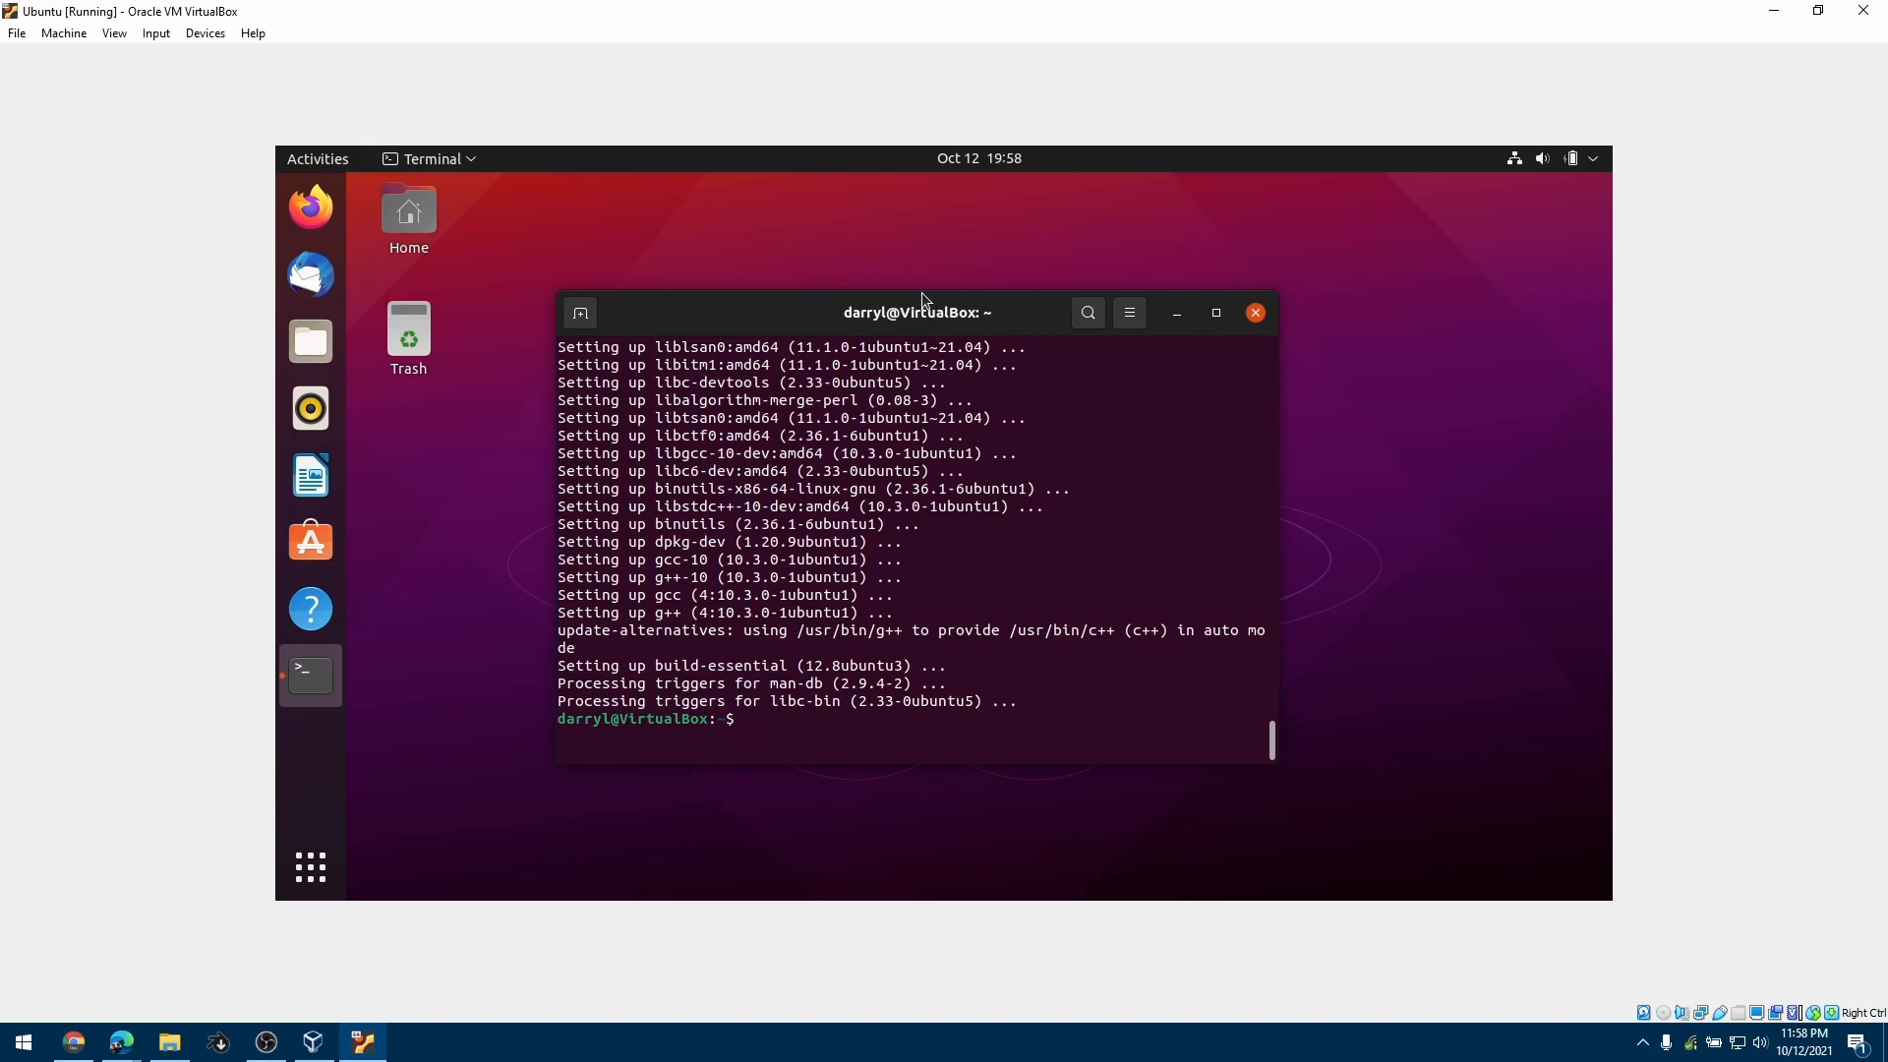
# Insert the Guest Additions CD image and run its installer, authenticating with the admin password
pyautogui.click(193, 37)
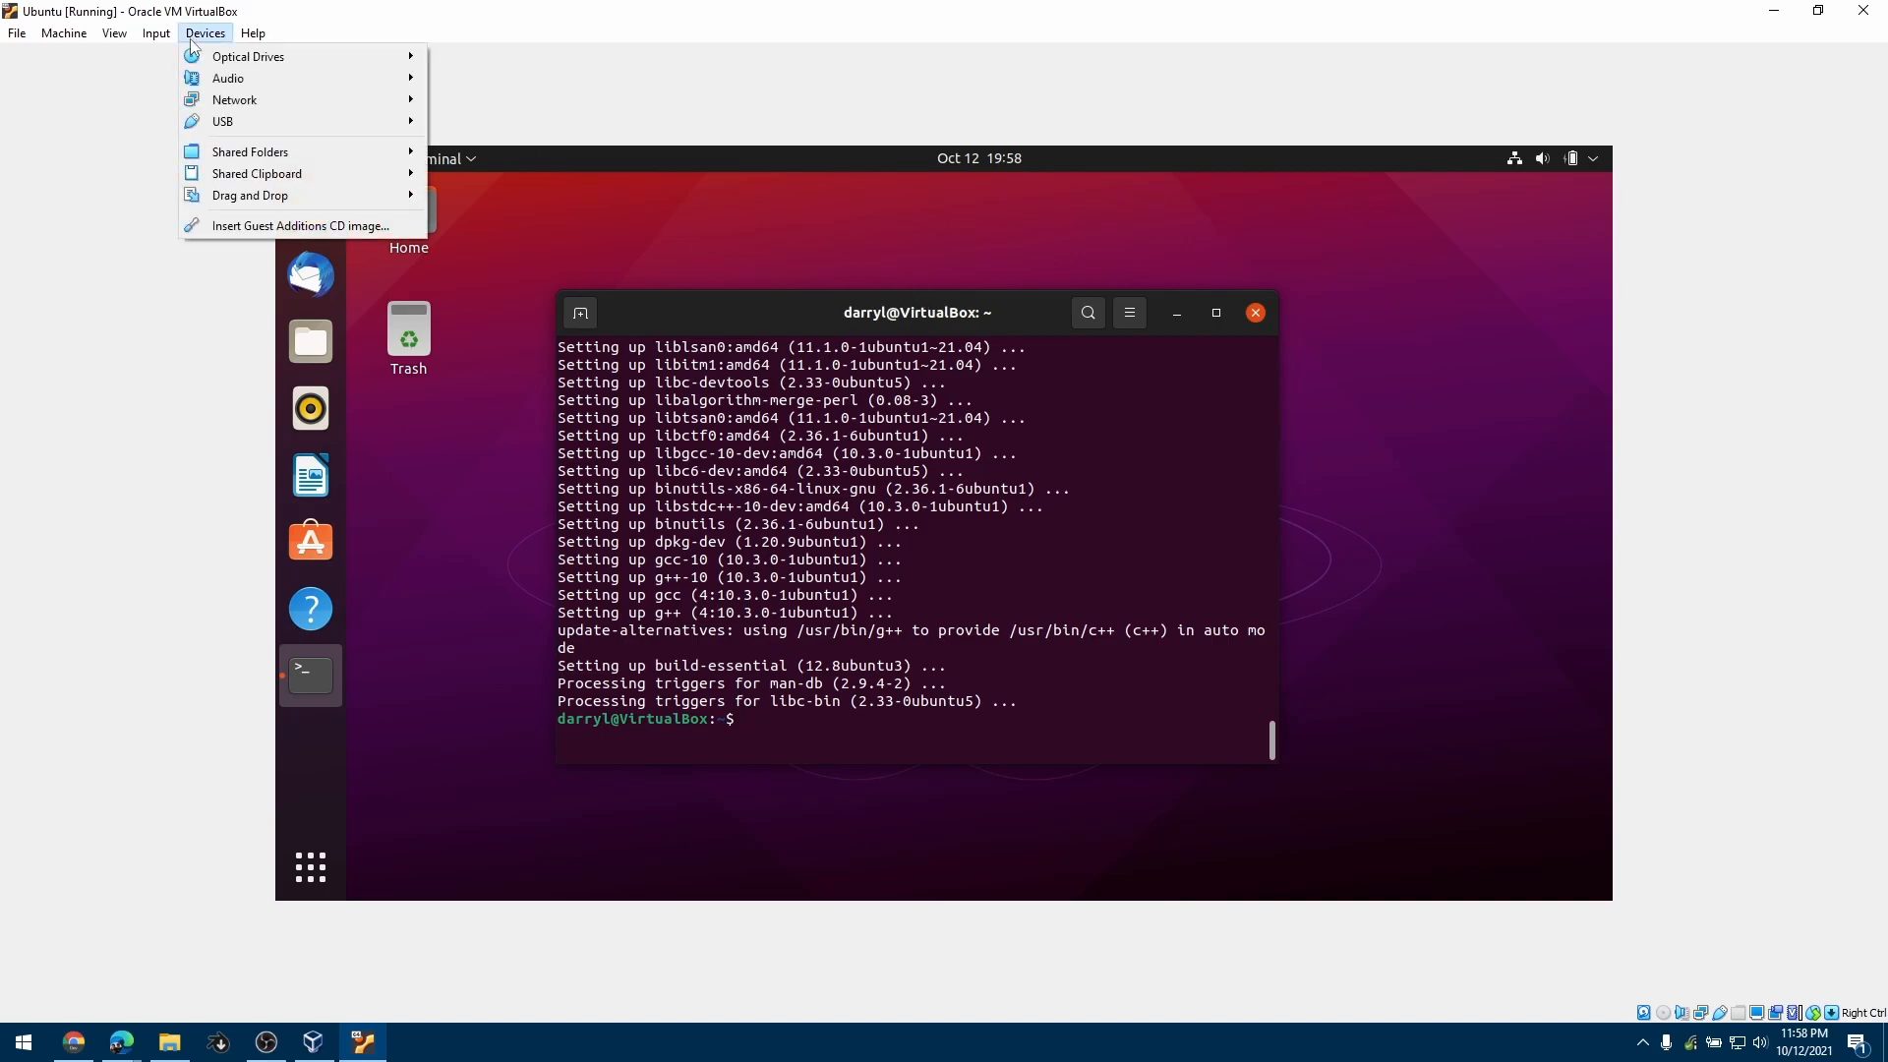
pyautogui.click(272, 227)
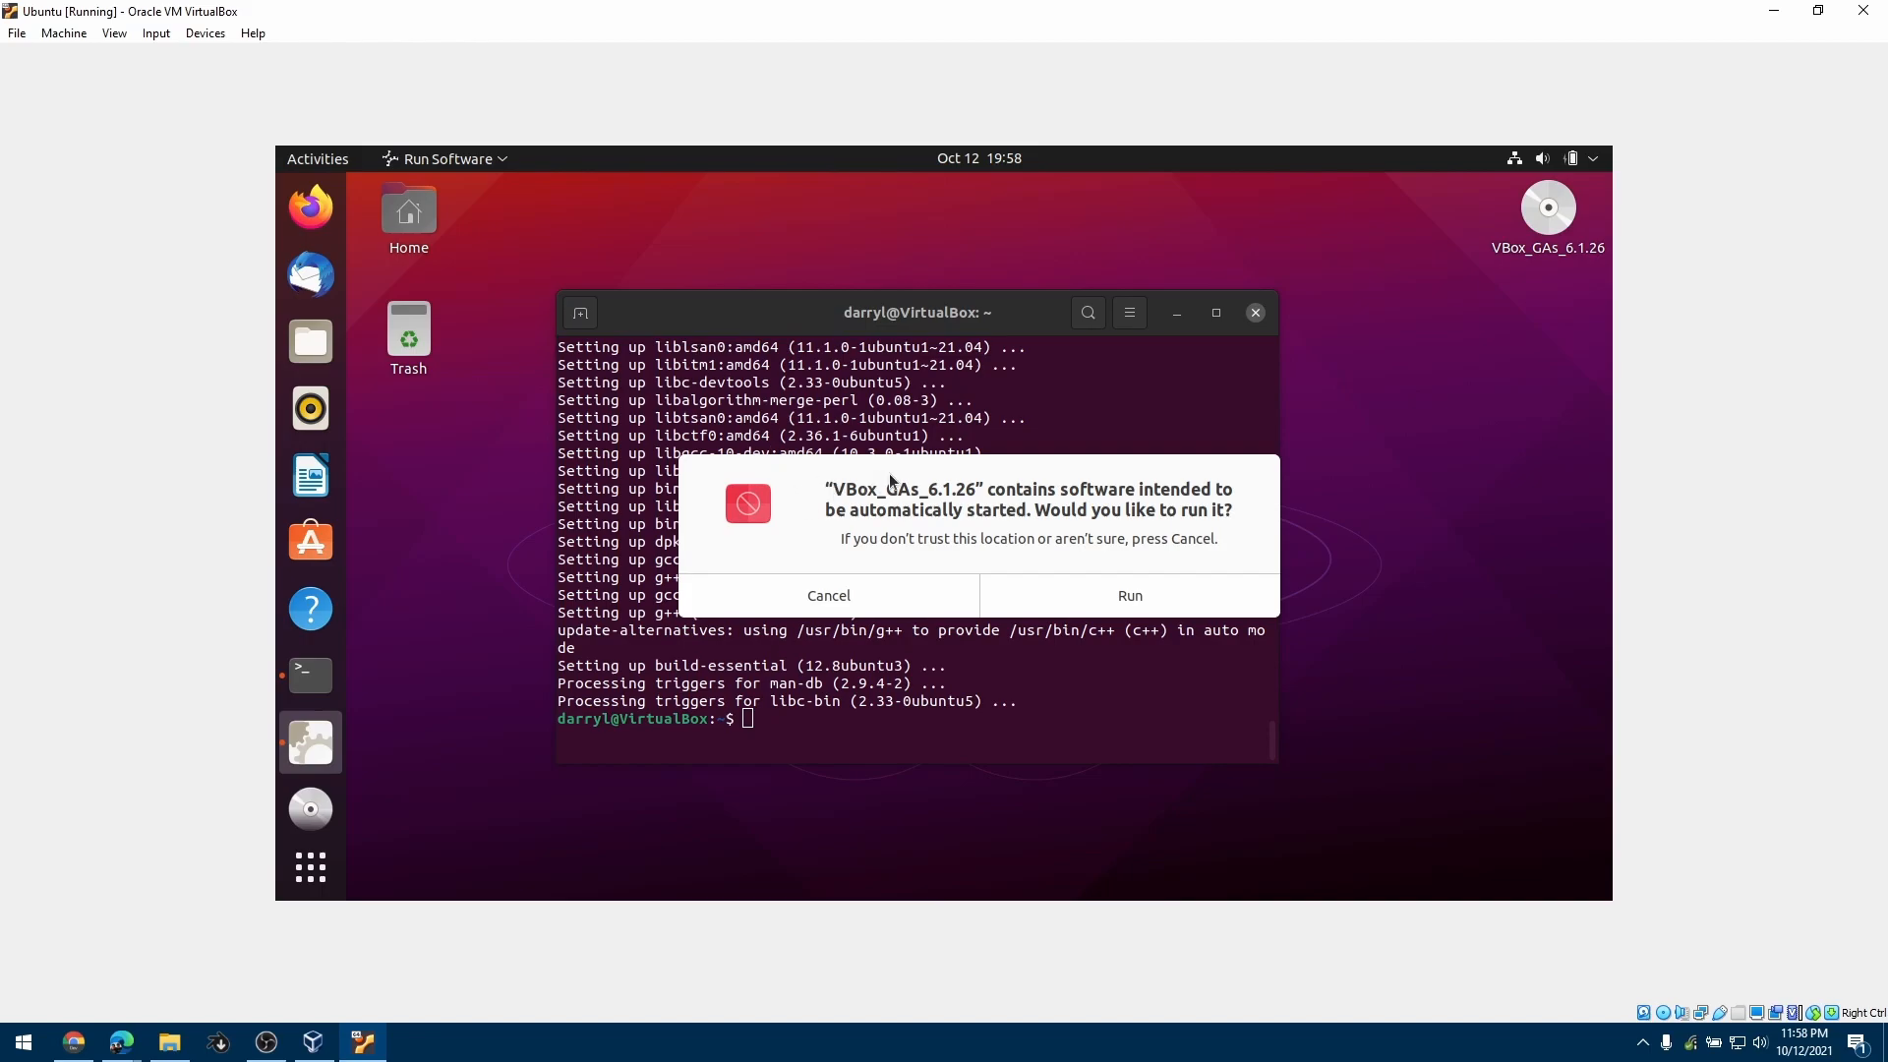
pyautogui.click(1122, 597)
pyautogui.write('•••••••••')
pyautogui.press('Return')
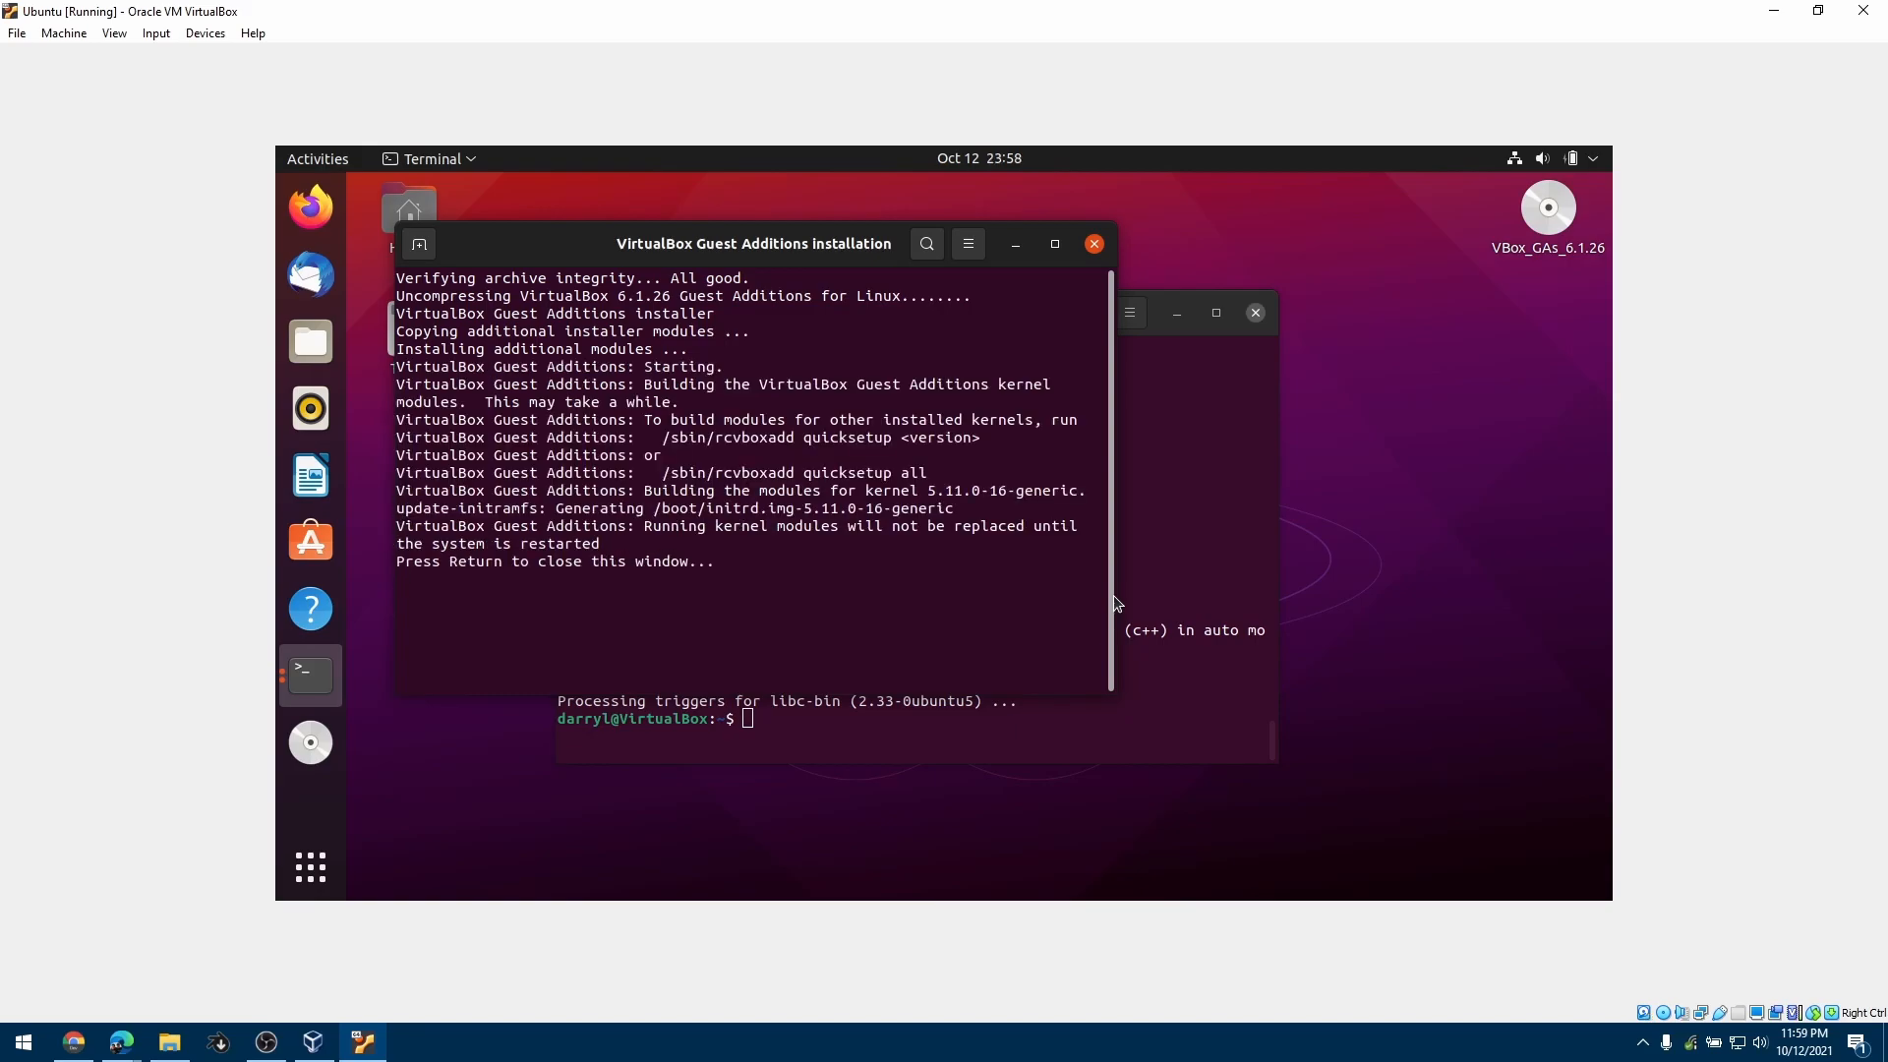
pyautogui.press('Return')
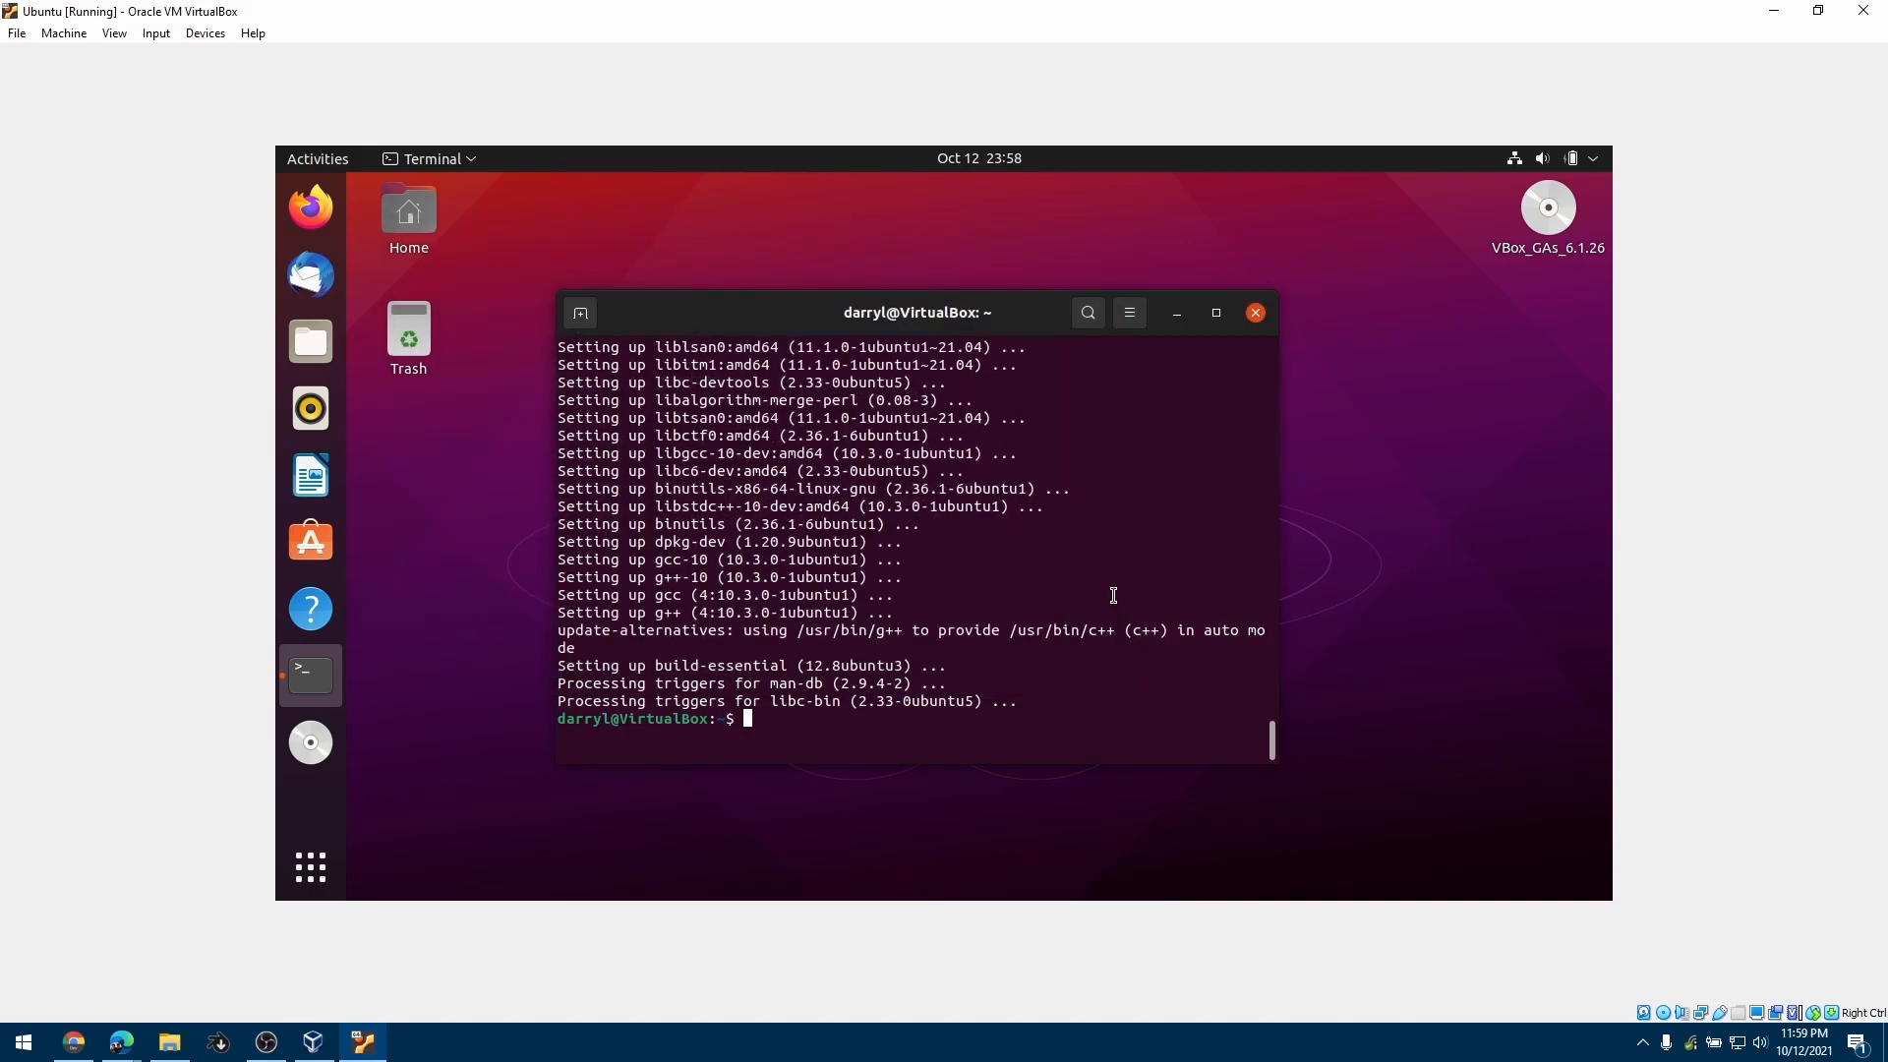
# Close the remaining Terminal and eject the Guest Additions CD
pyautogui.click(1256, 312)
pyautogui.rightClick(321, 676)
pyautogui.click(418, 698)
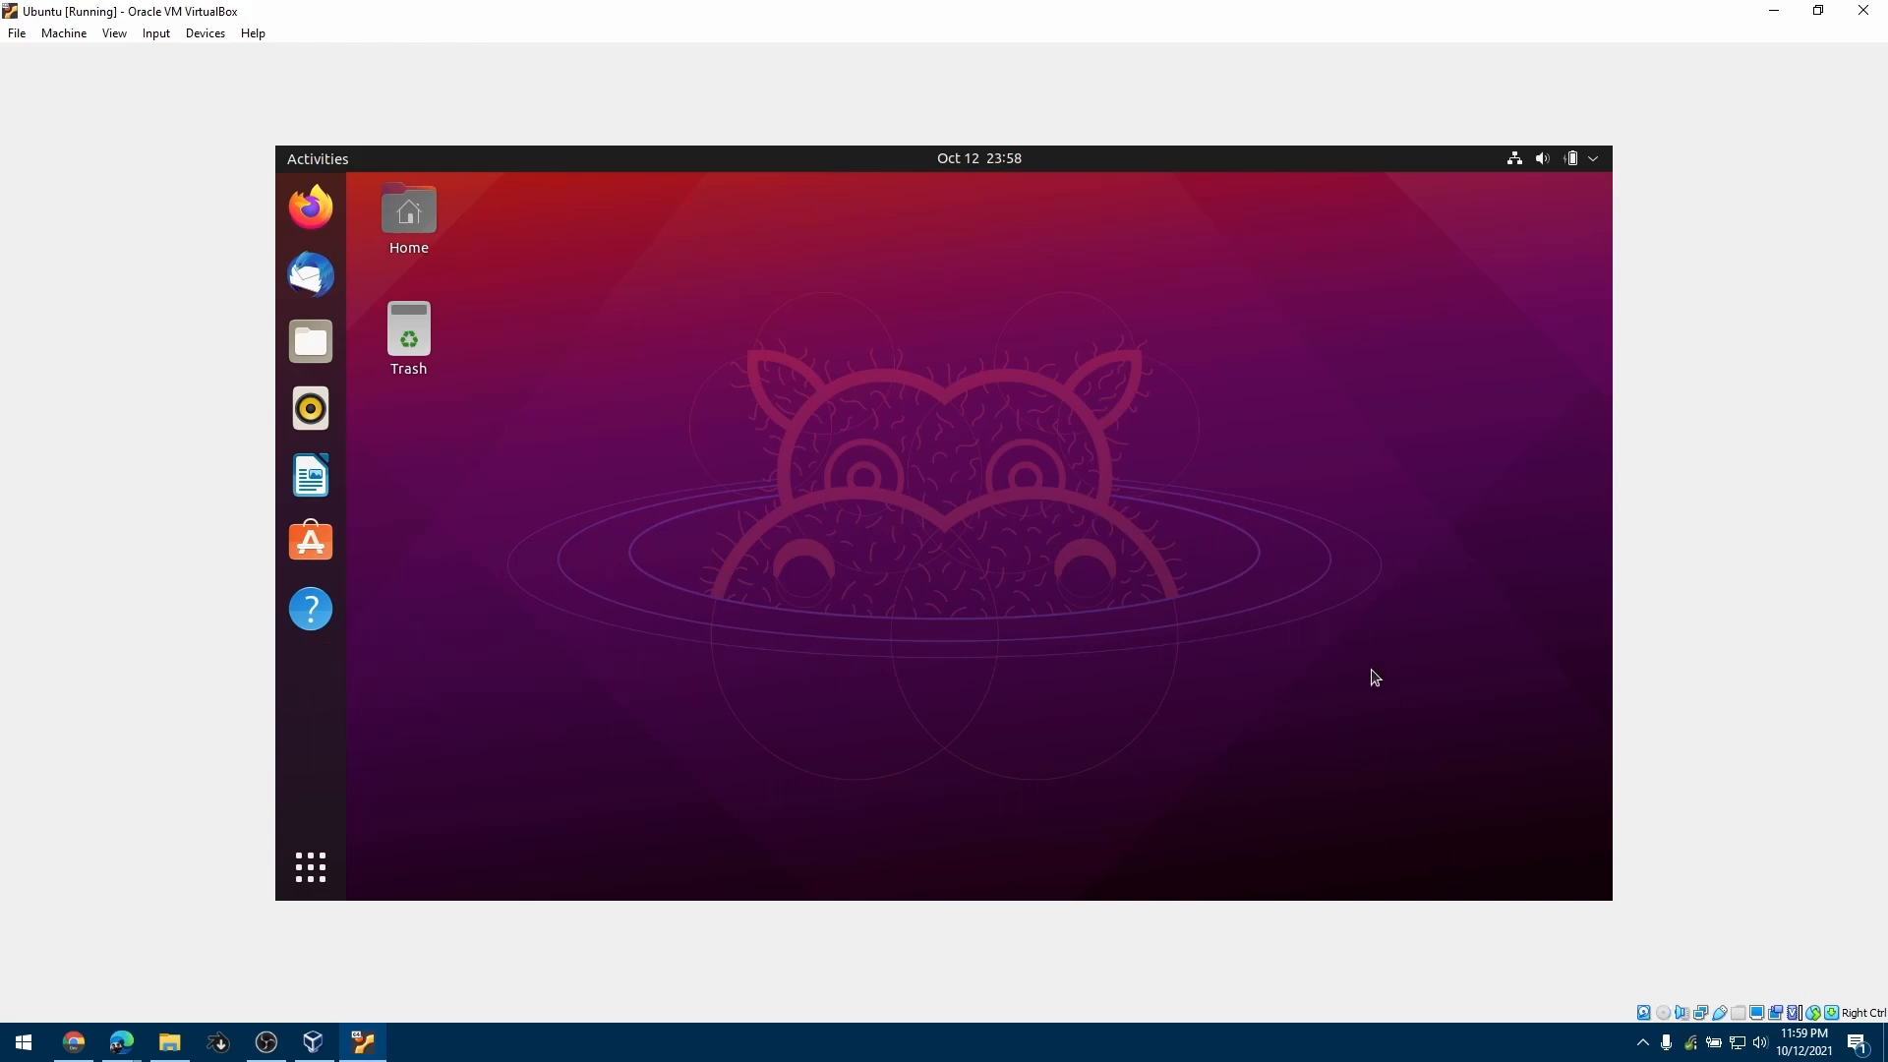
# Restart the Ubuntu guest, log back in, and un-maximize the VM window
pyautogui.click(1558, 163)
pyautogui.click(1397, 394)
pyautogui.click(1381, 453)
pyautogui.click(1076, 590)
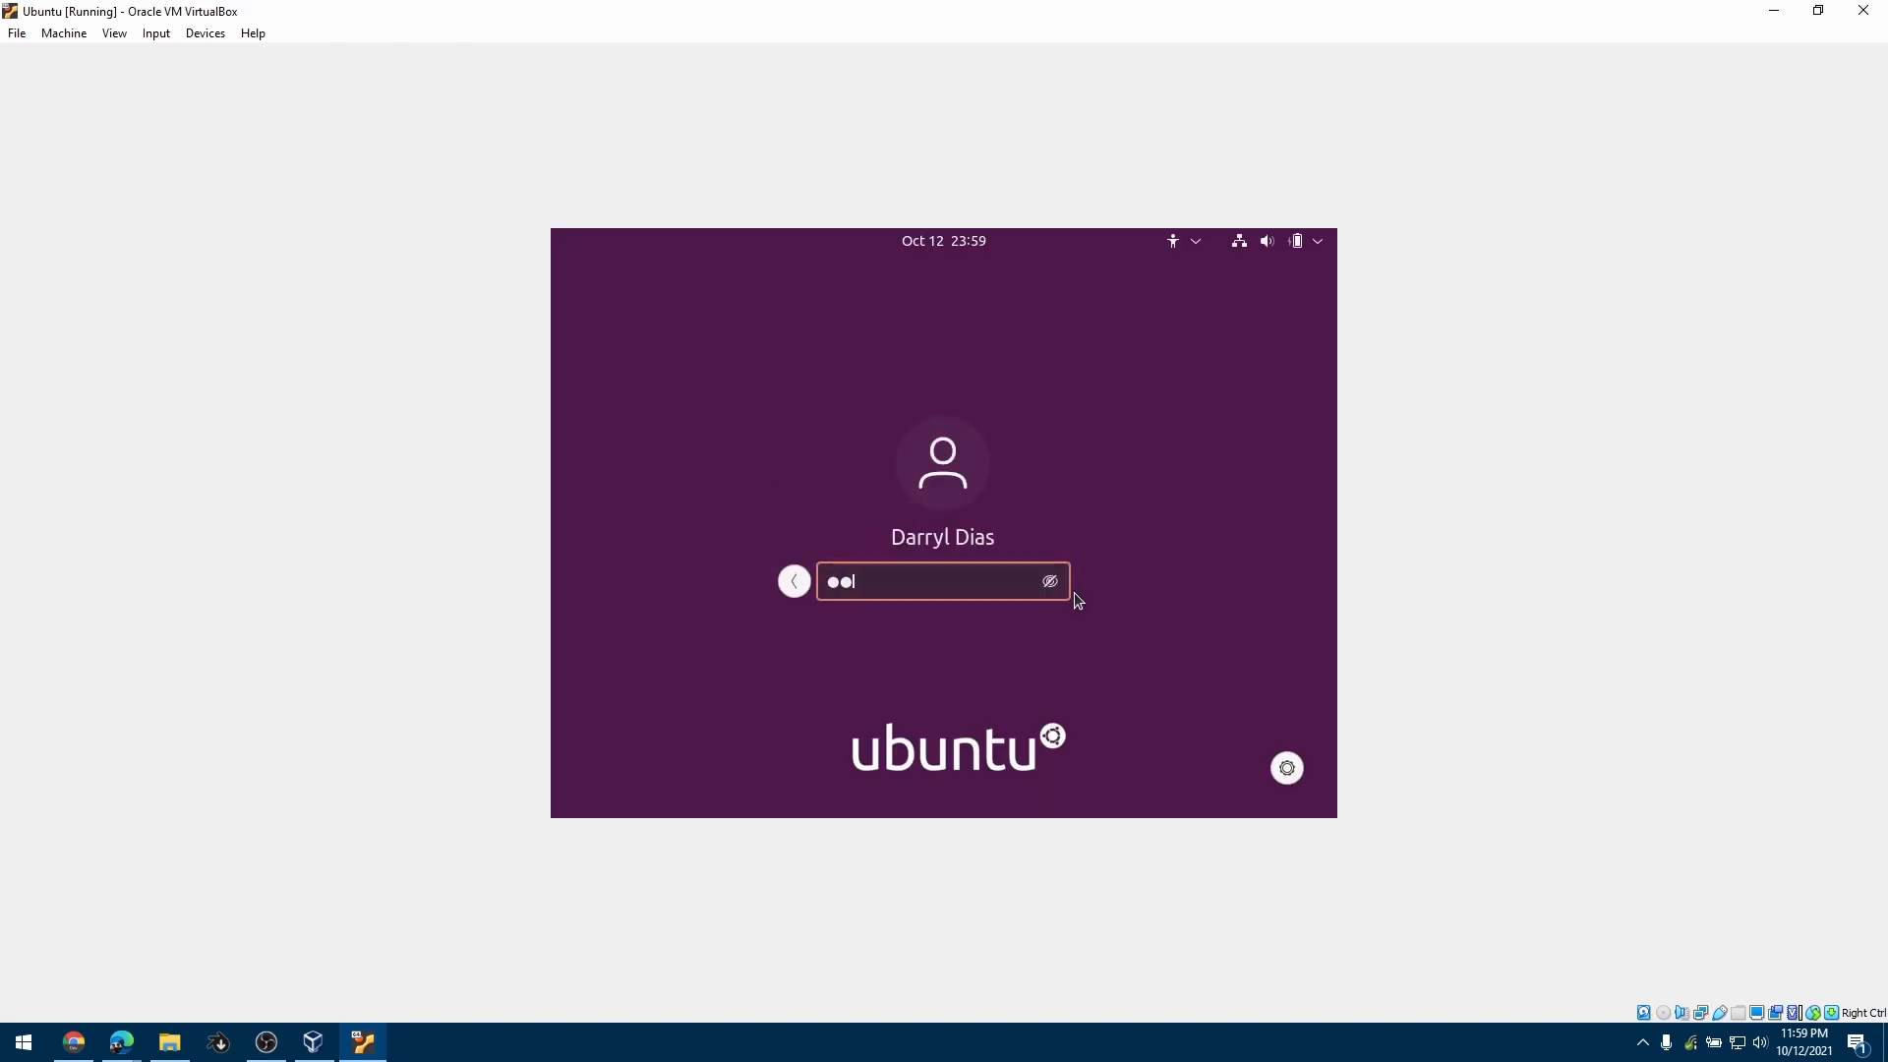
pyautogui.write('*******')
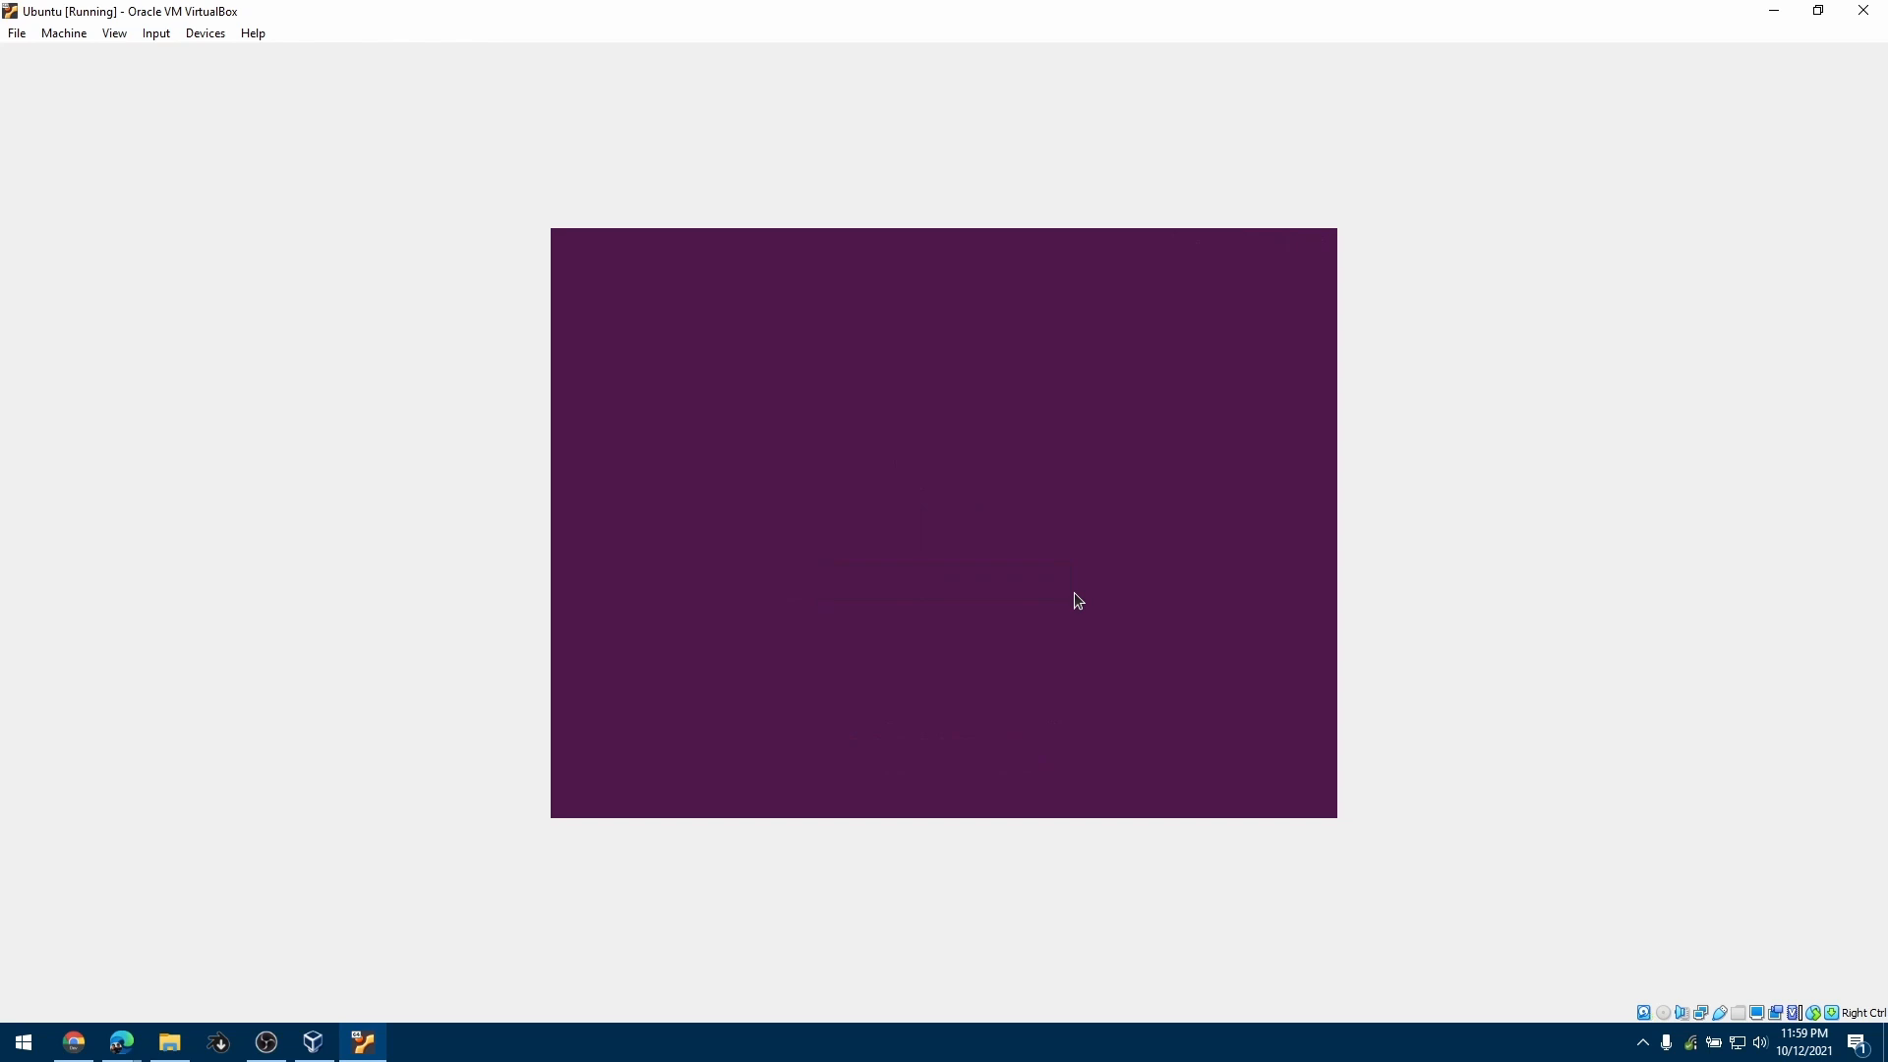
pyautogui.moveTo(858, 10); pyautogui.dragTo(864, 114)
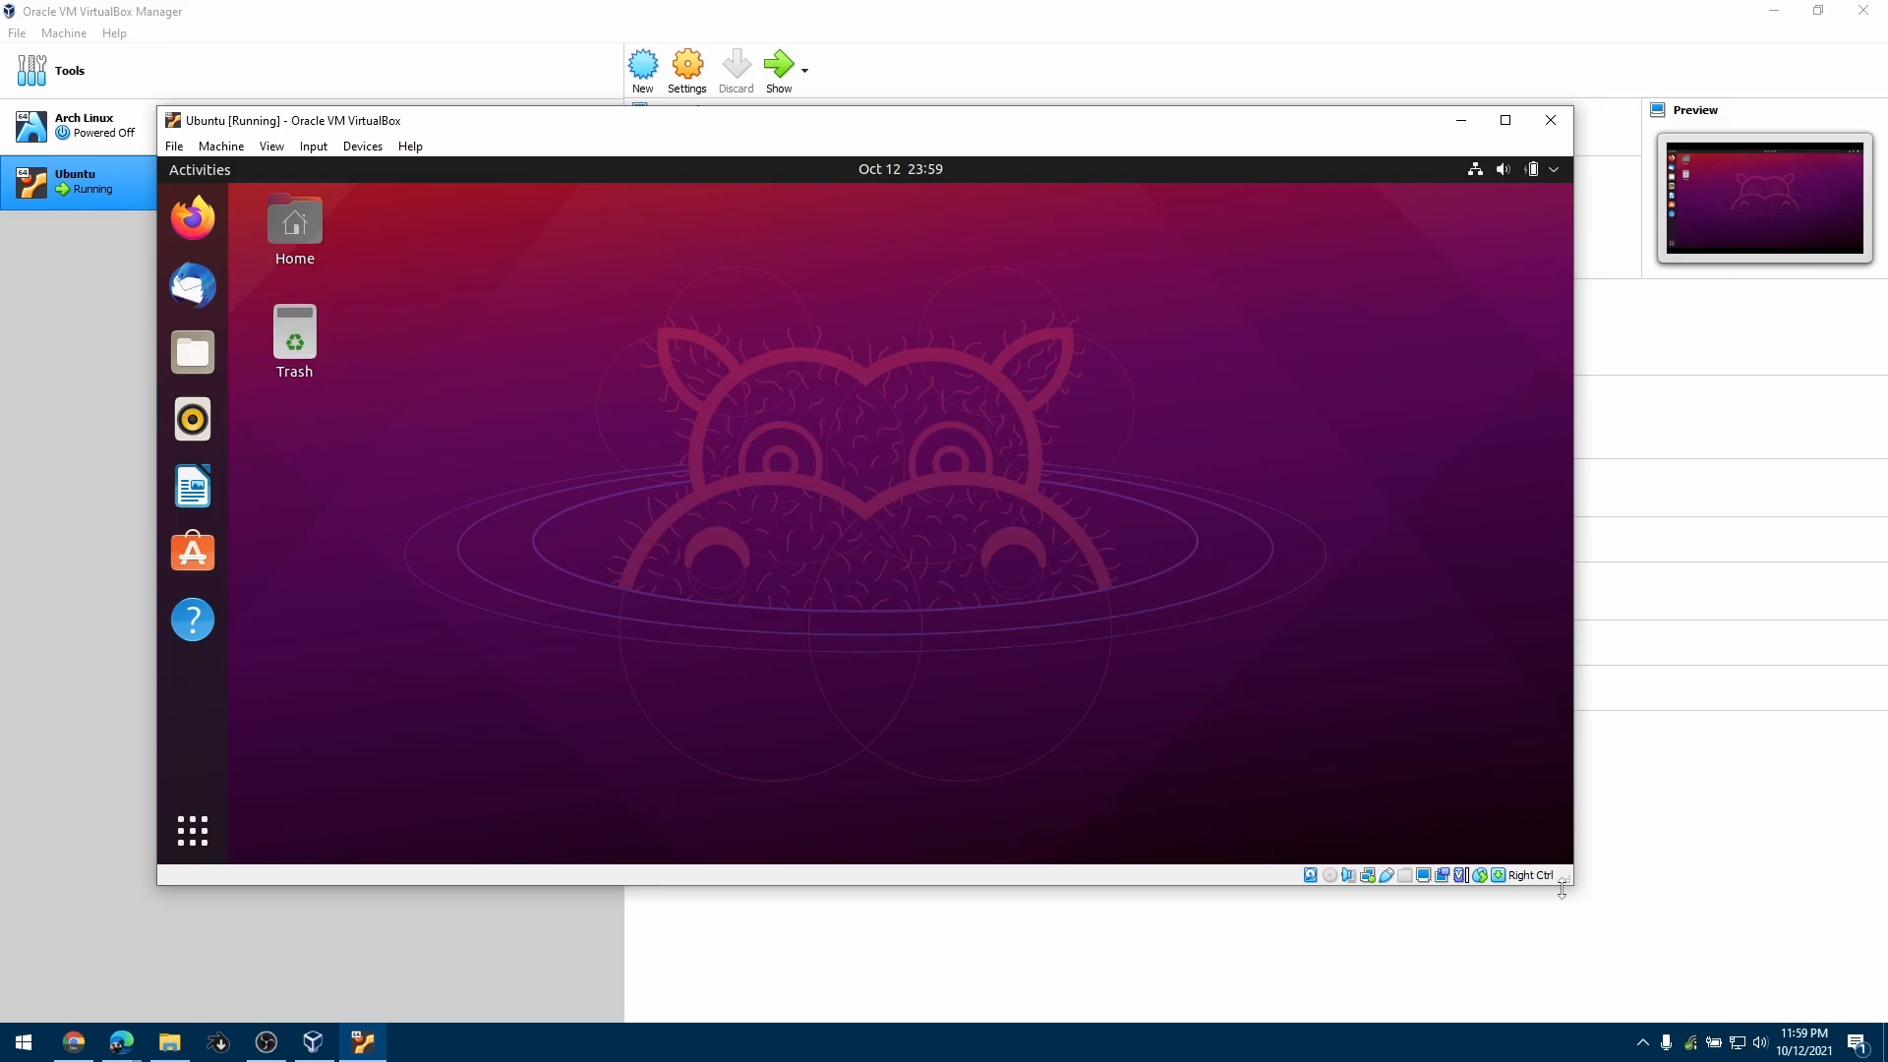
# Enlarge and maximize the VM window, then switch it to View > Full-screen Mode
pyautogui.moveTo(1571, 883); pyautogui.dragTo(1658, 939)
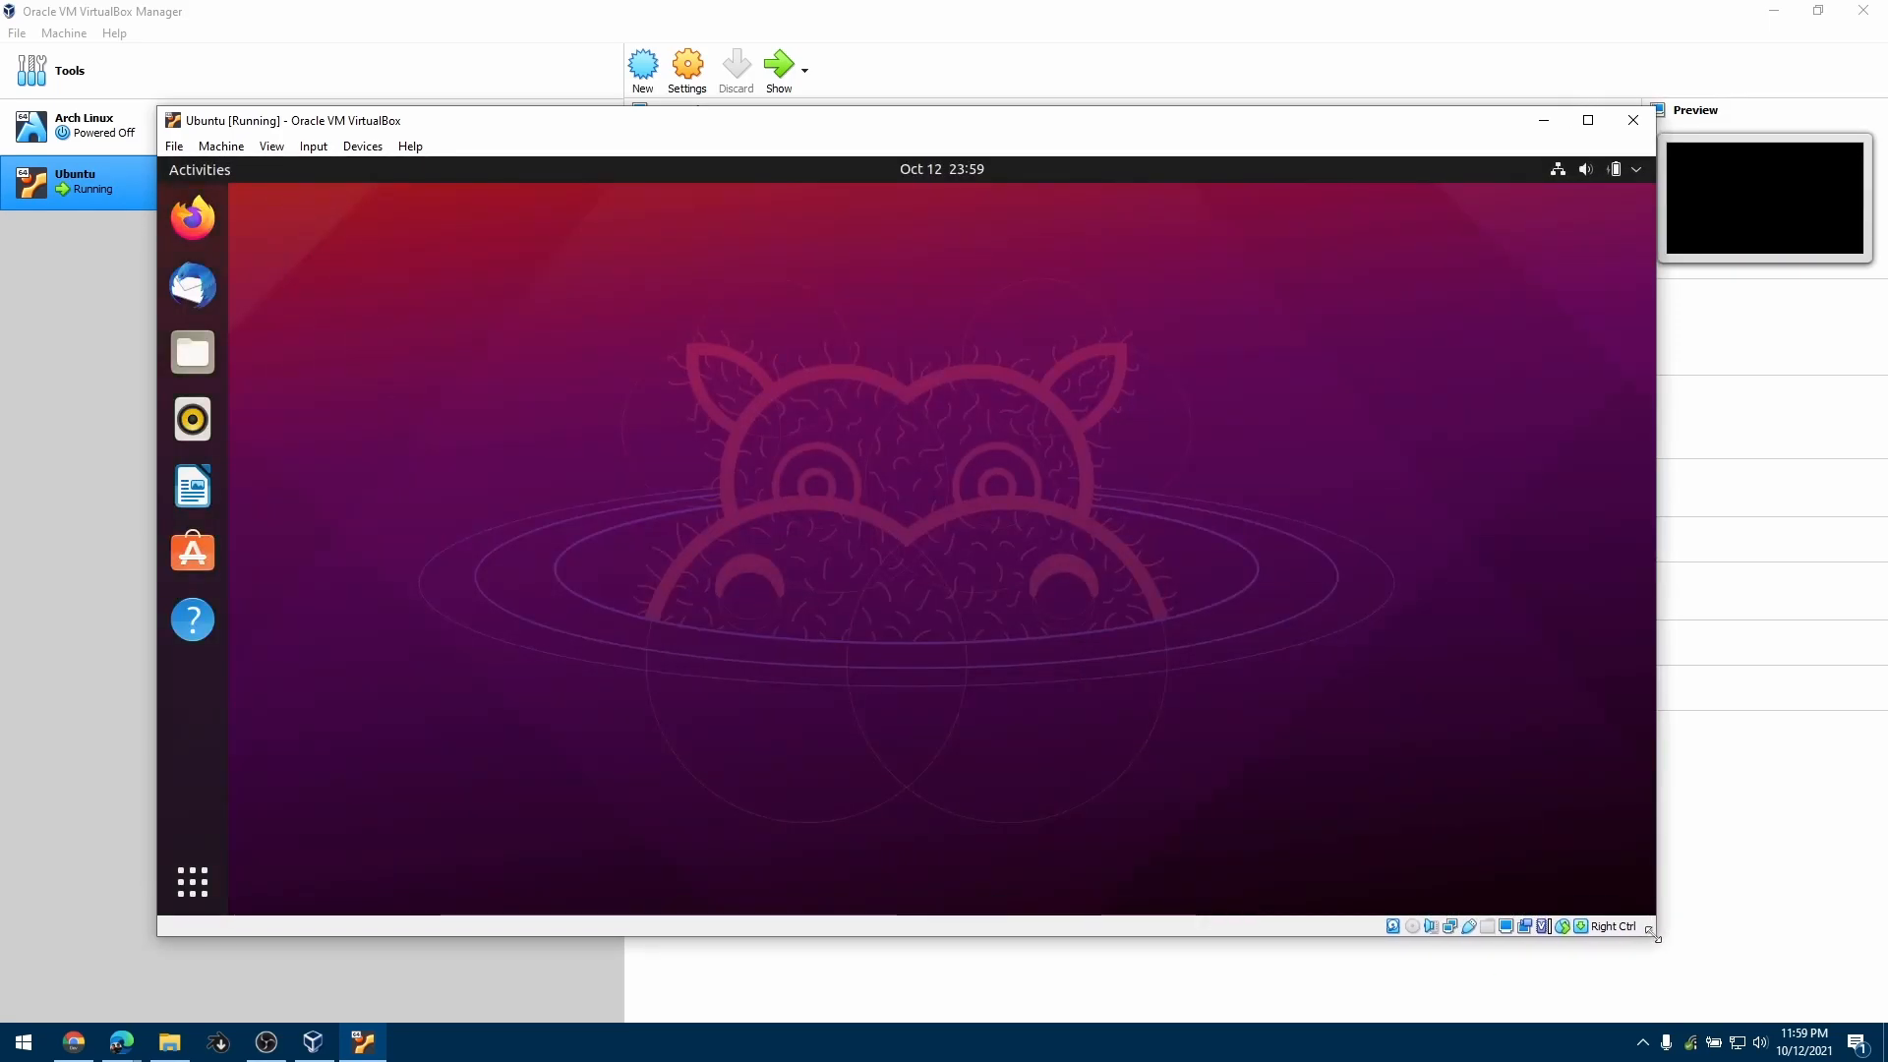
pyautogui.click(1577, 130)
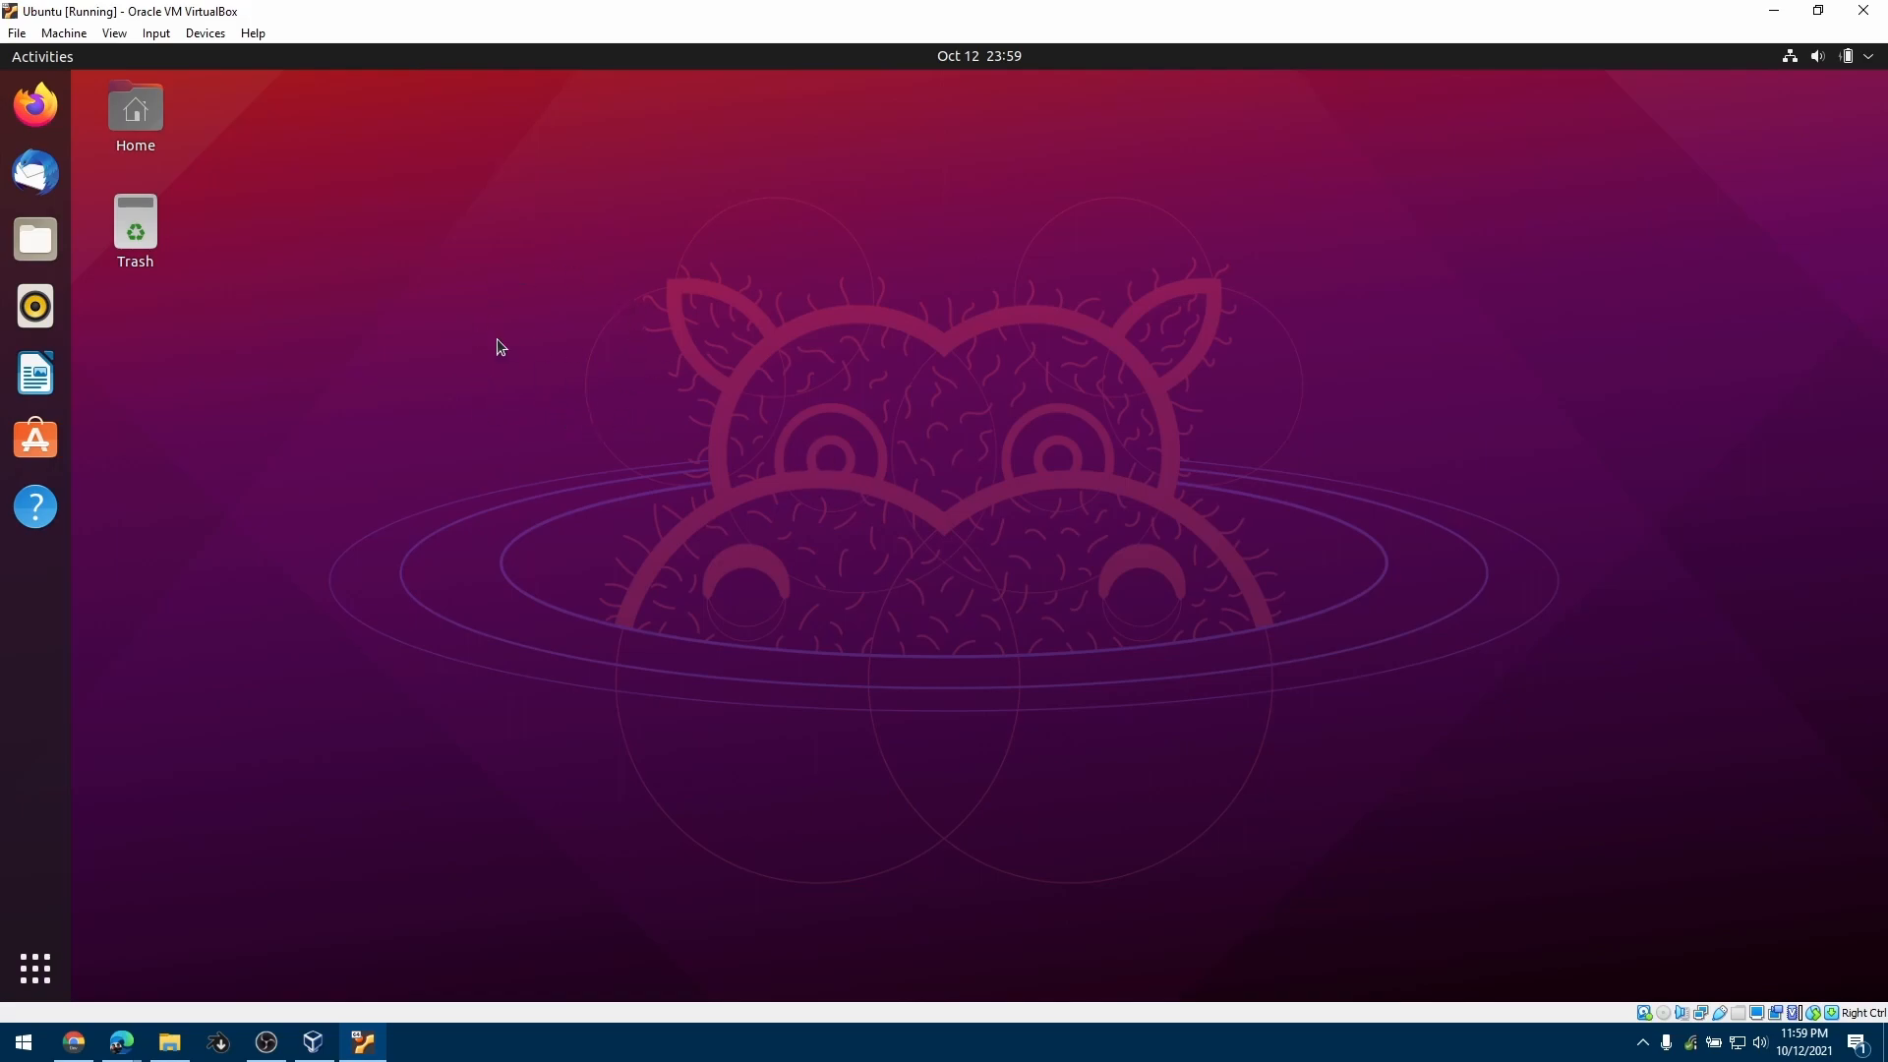
pyautogui.click(114, 32)
pyautogui.click(157, 56)
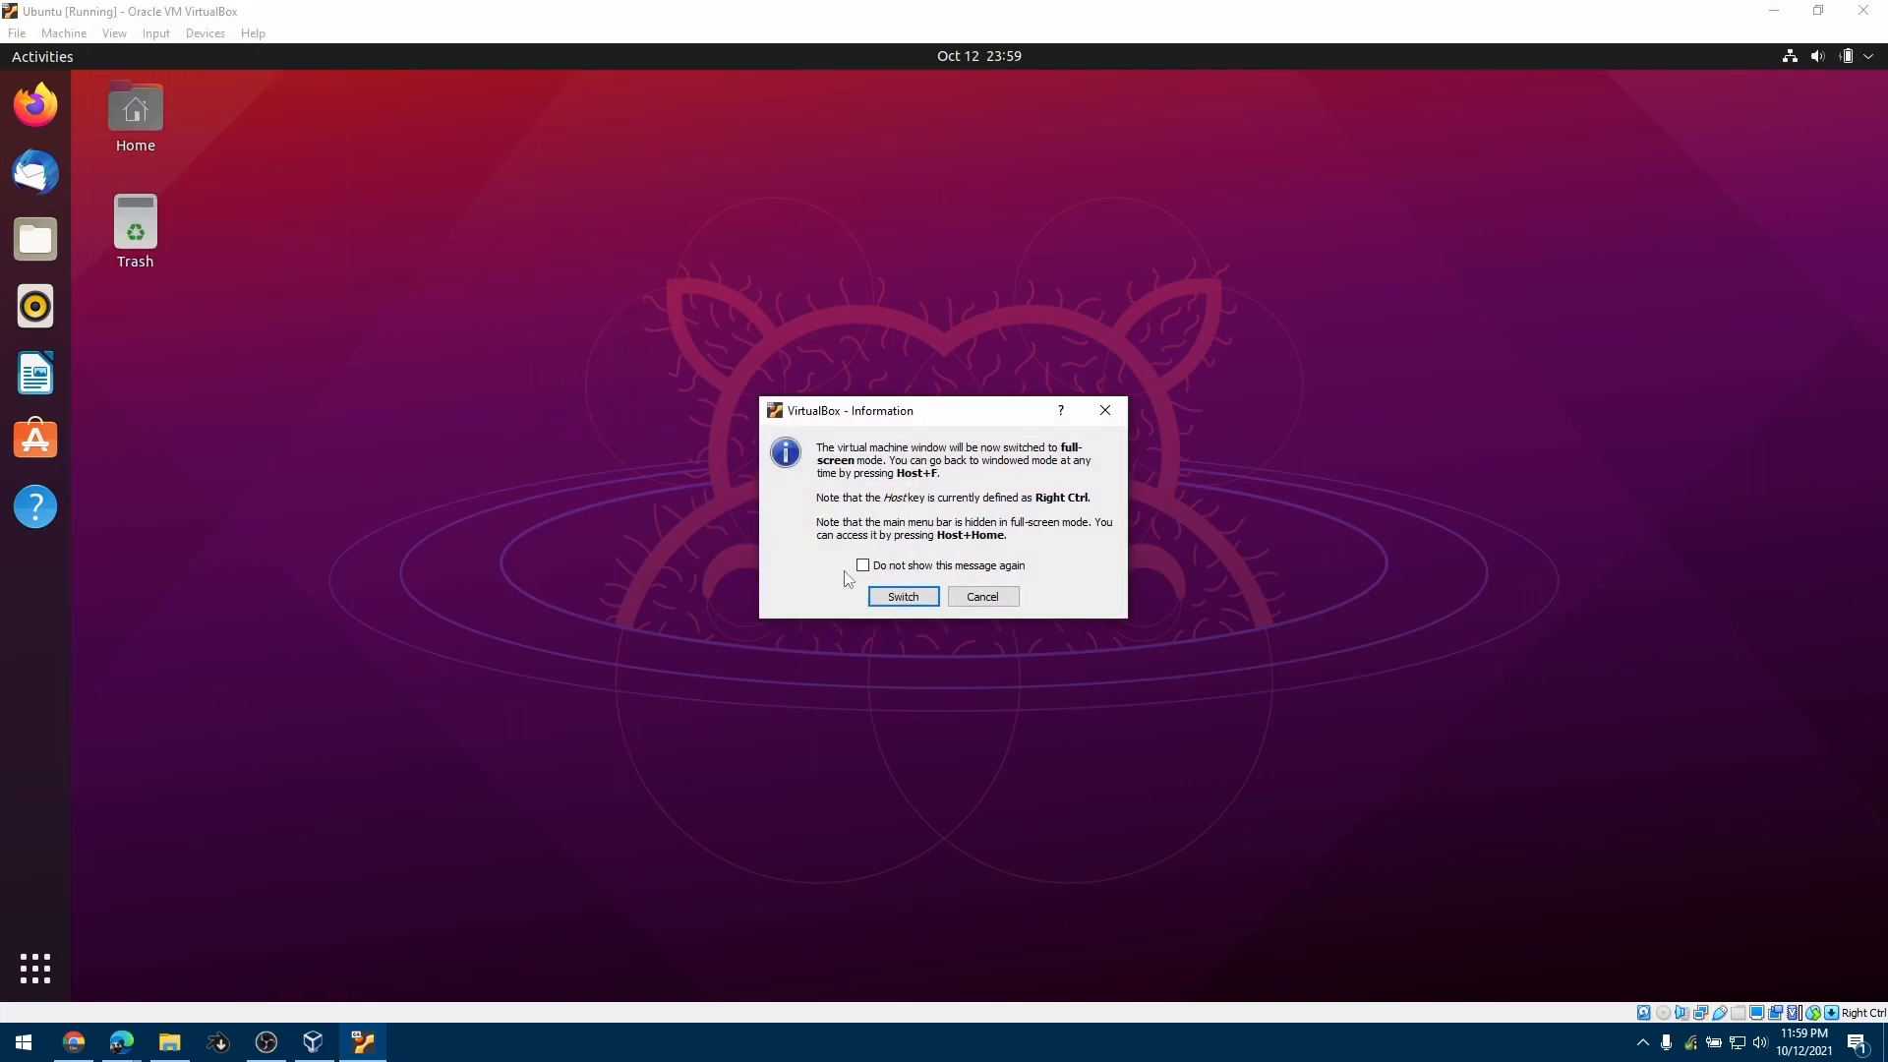
pyautogui.click(903, 596)
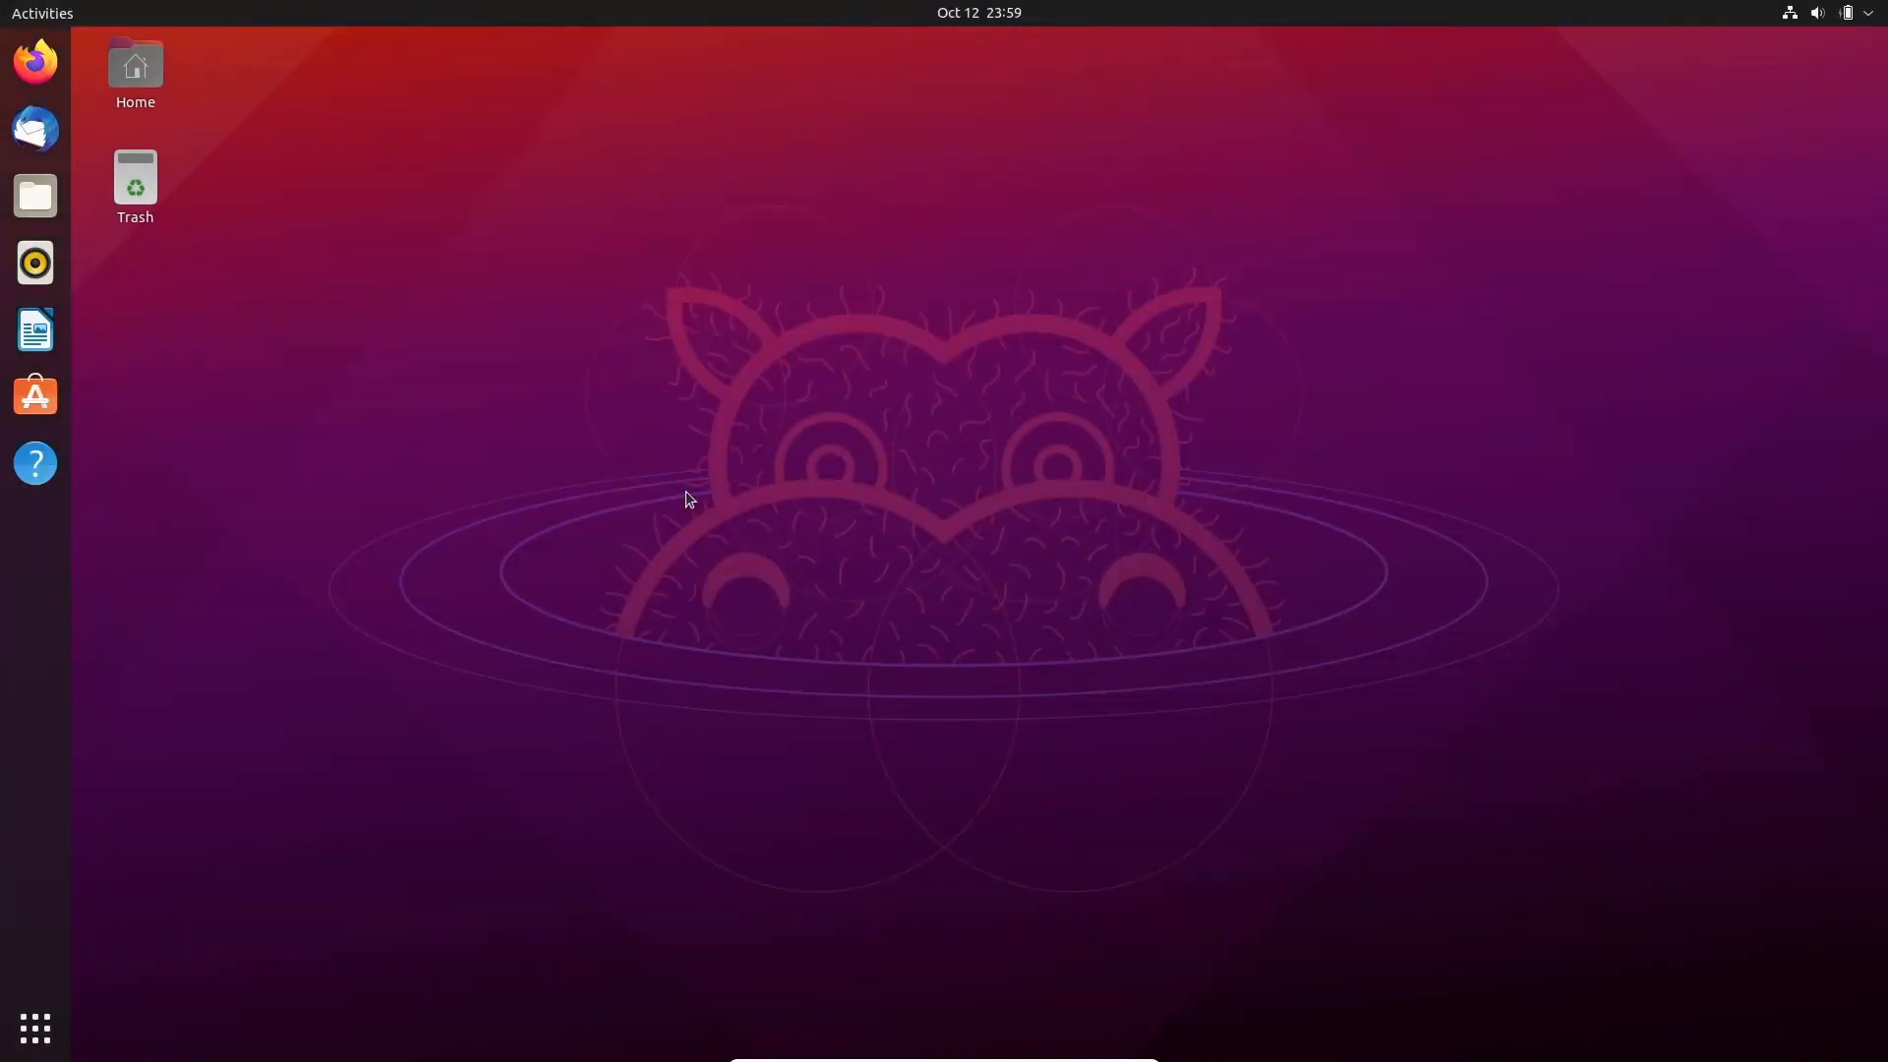
pyautogui.hotkey('ctrl', 'alt', 't')
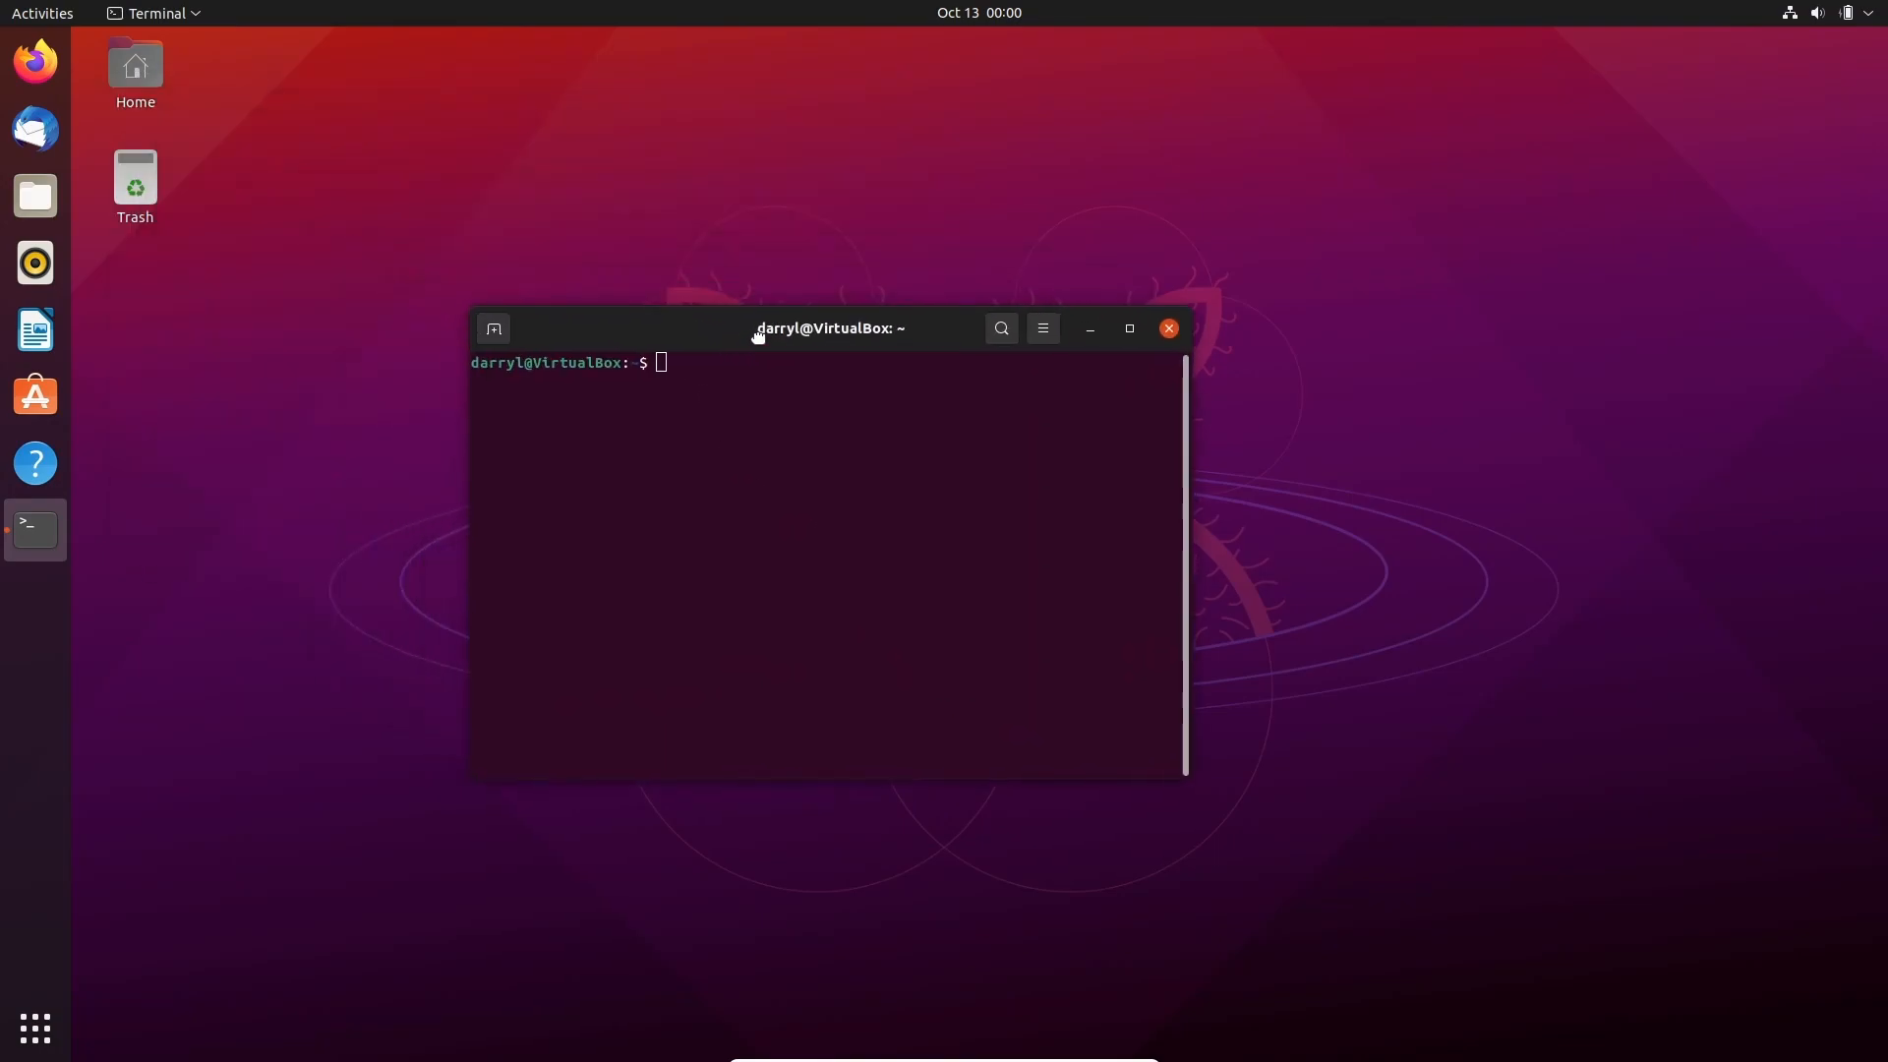
# Run sudo apt full-upgrade with the sudo password, confirming the 251-package upgrade with y
pyautogui.write('sudo apt full-upgrade')
pyautogui.press('Return')
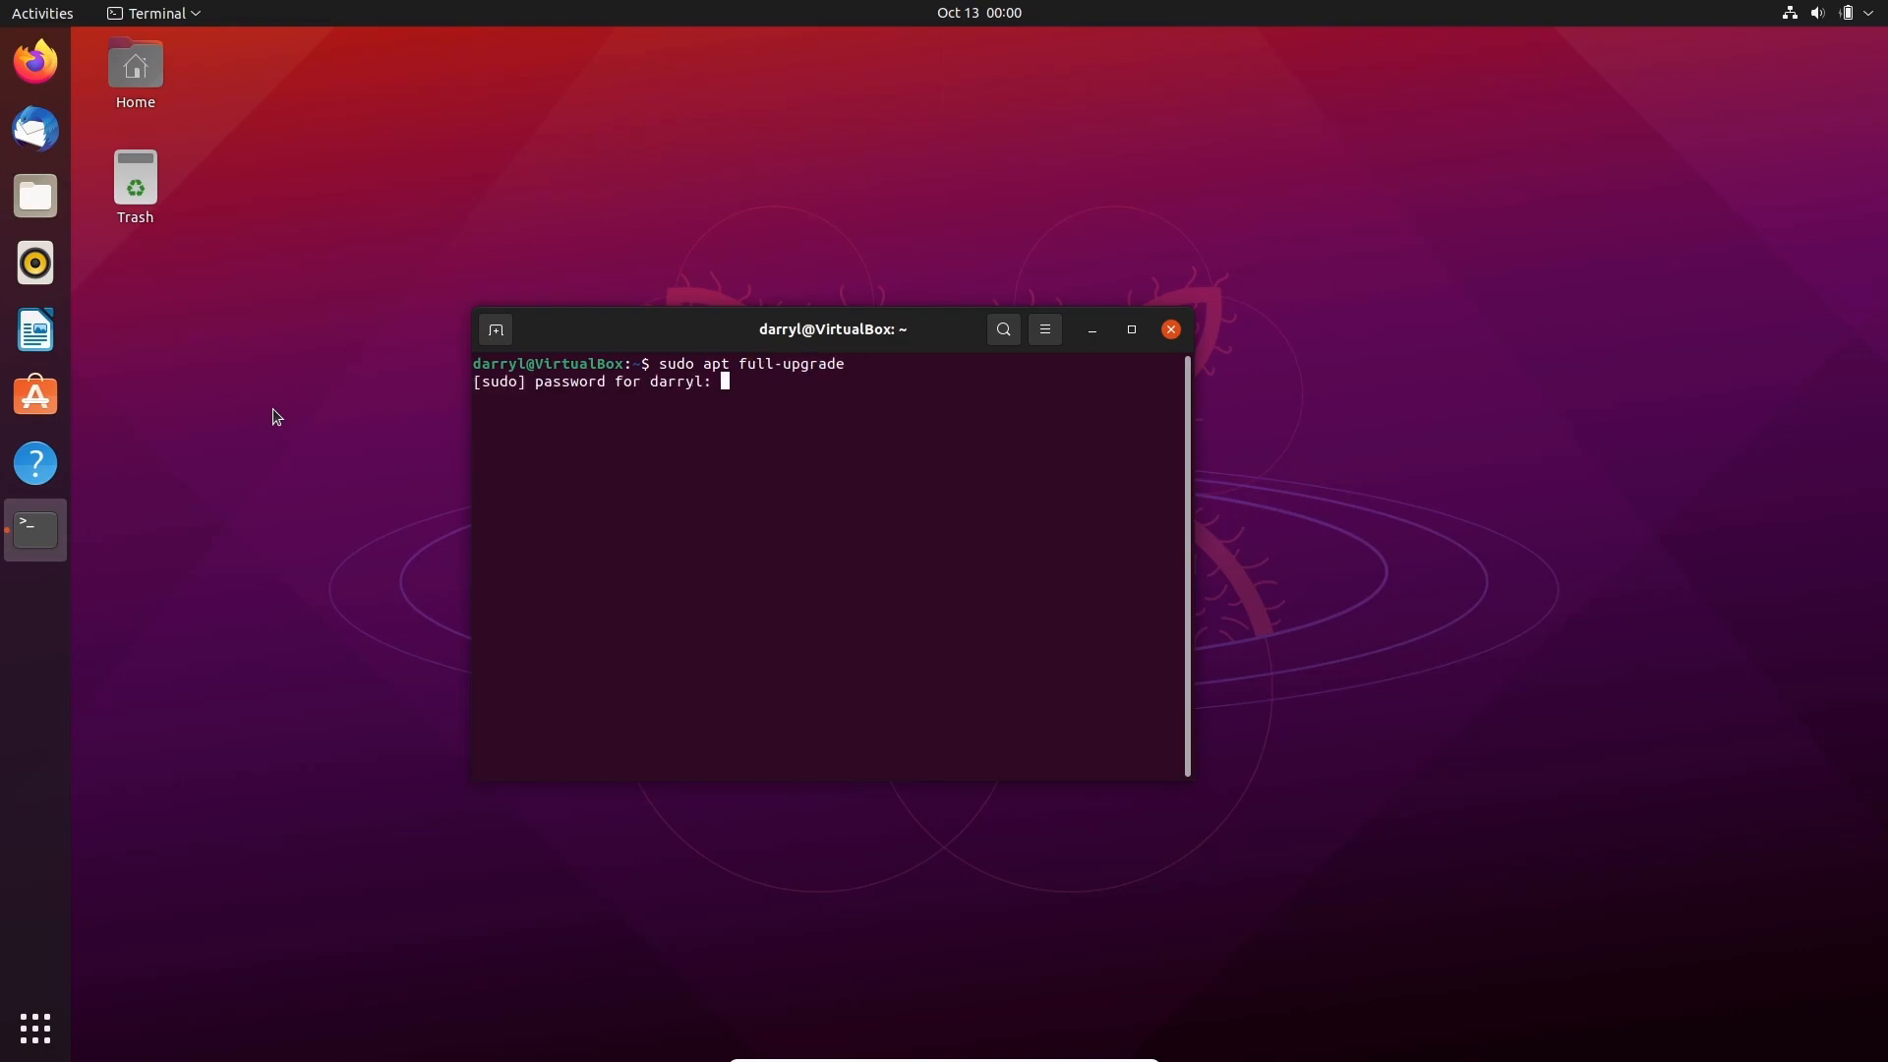
pyautogui.press('Return')
pyautogui.write('y')
pyautogui.press('Return')
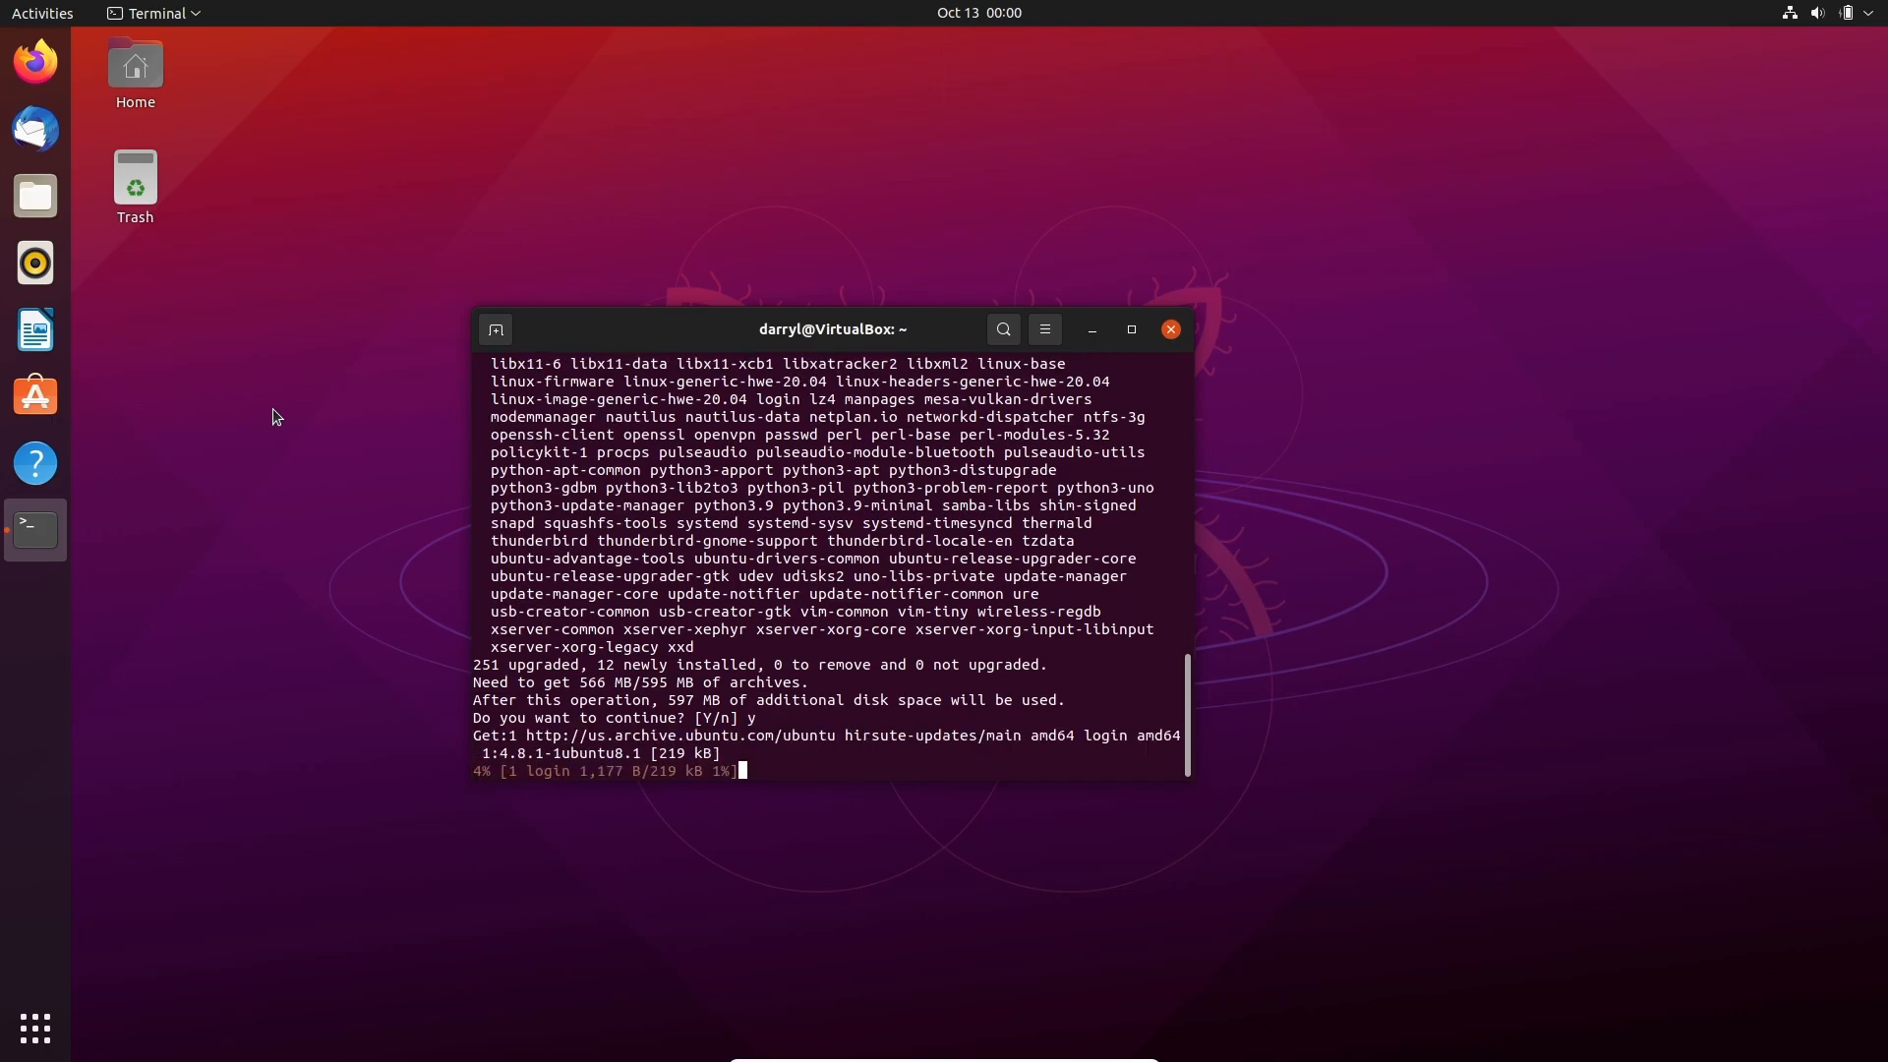